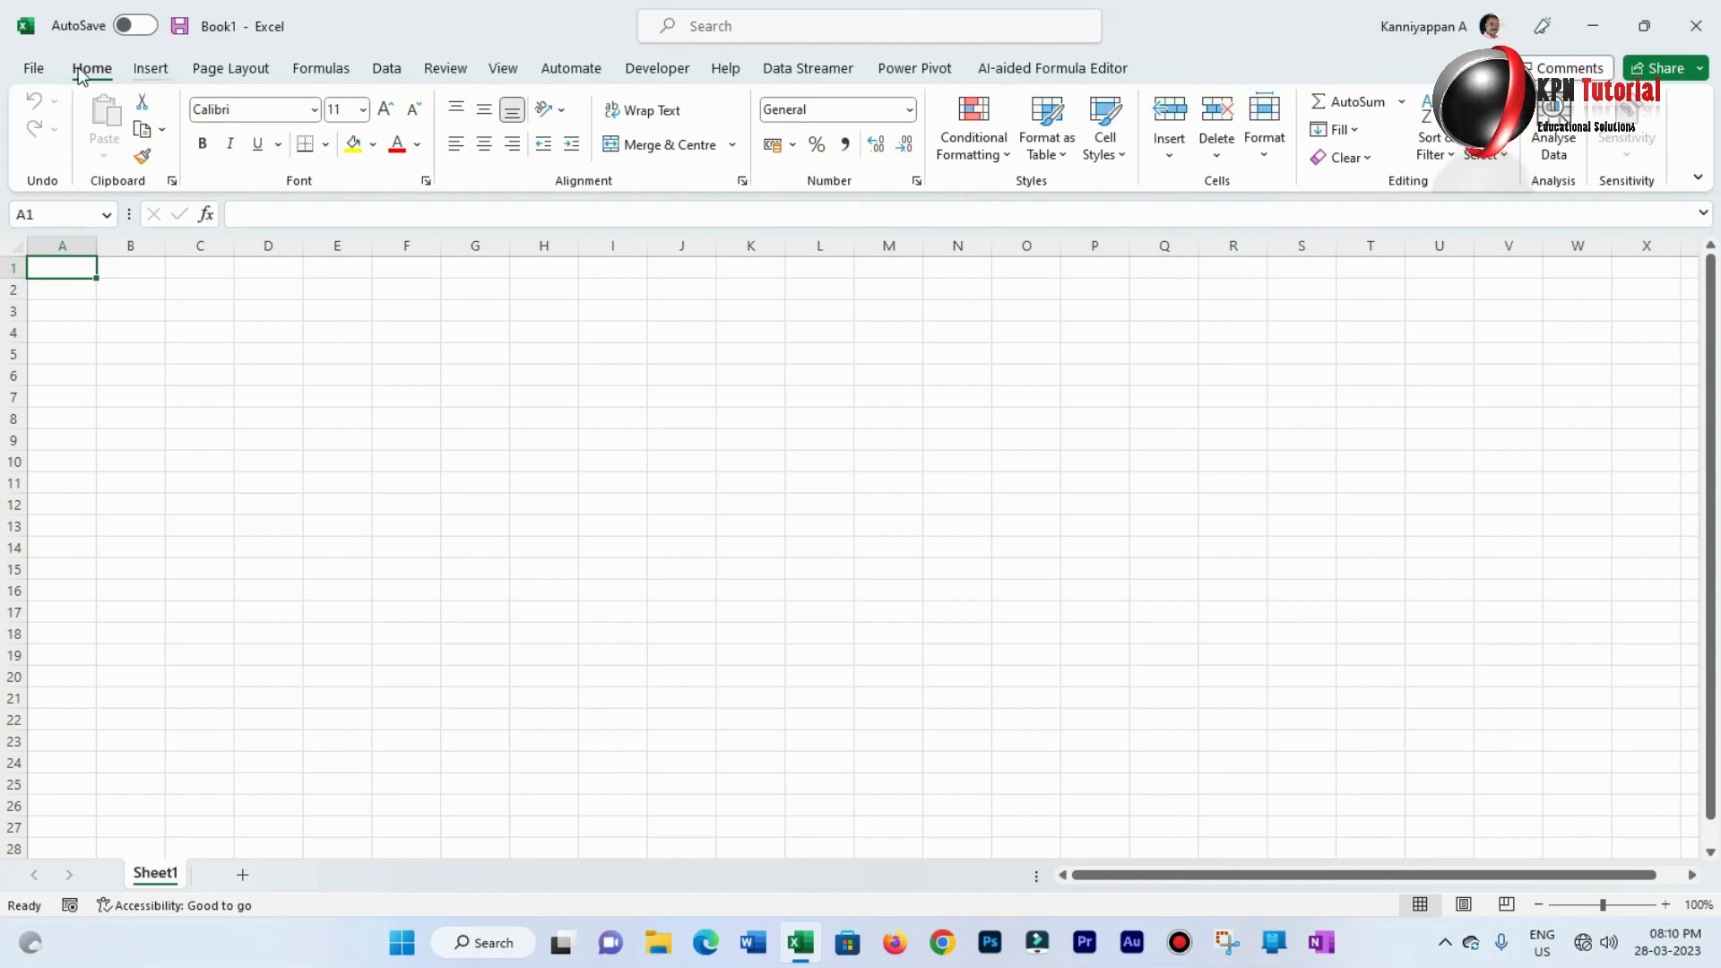
pyautogui.click(147, 69)
pyautogui.click(599, 121)
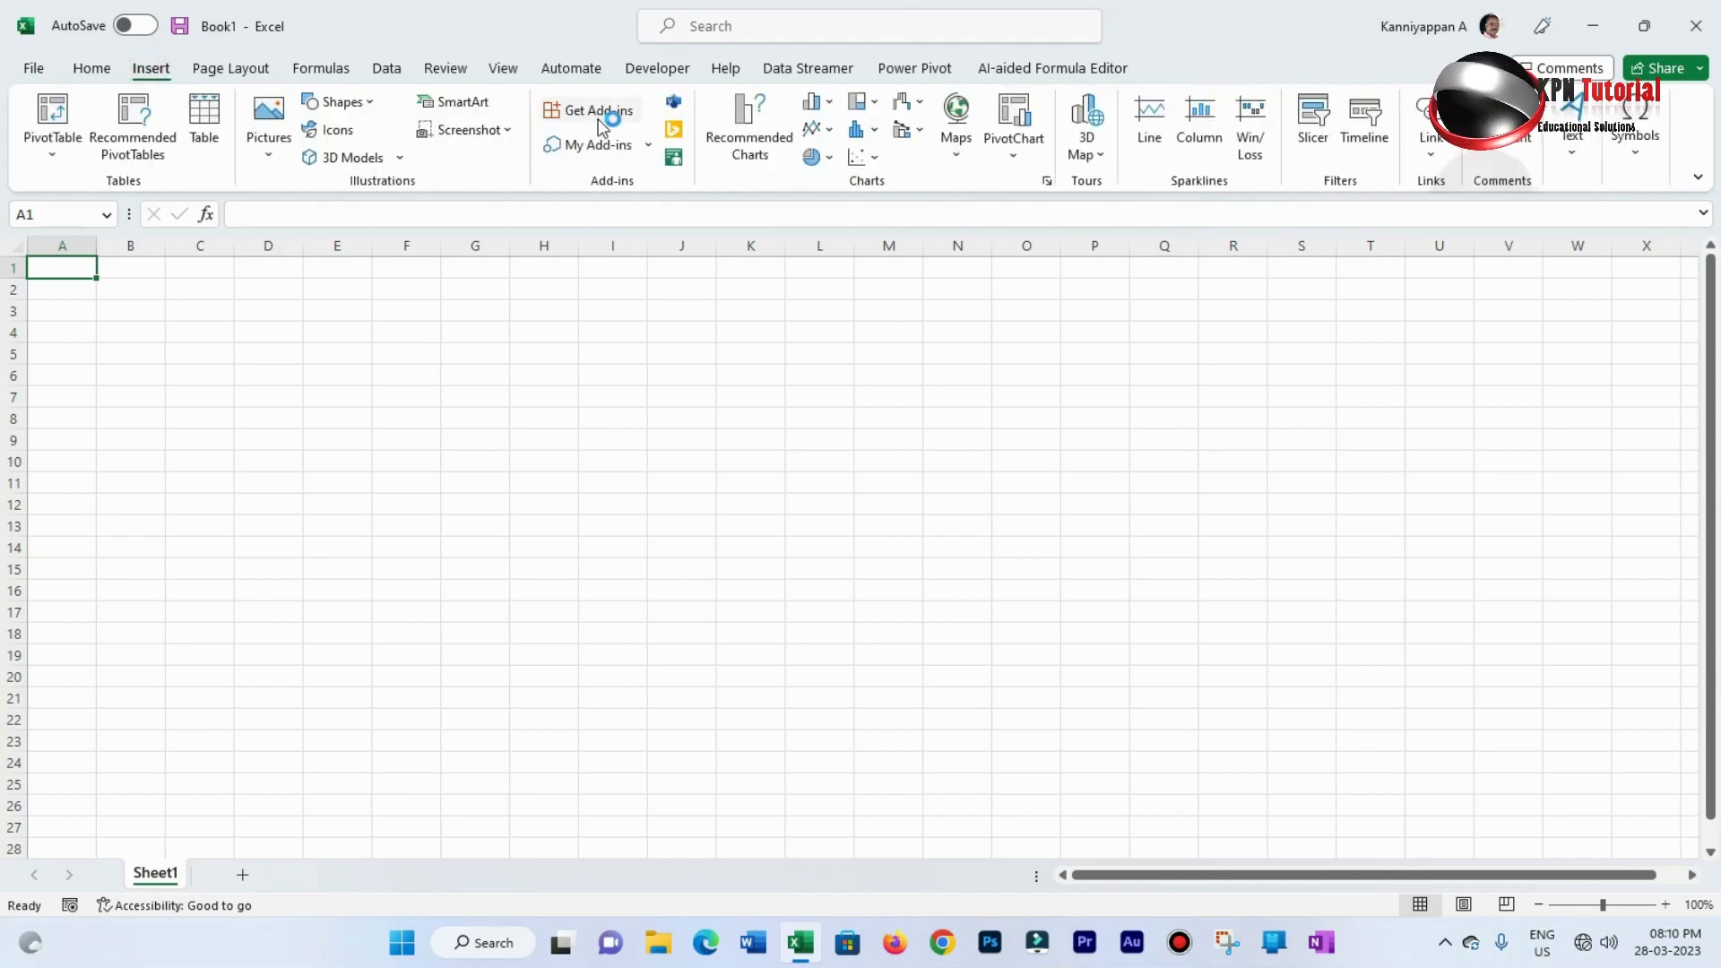
pyautogui.click(600, 121)
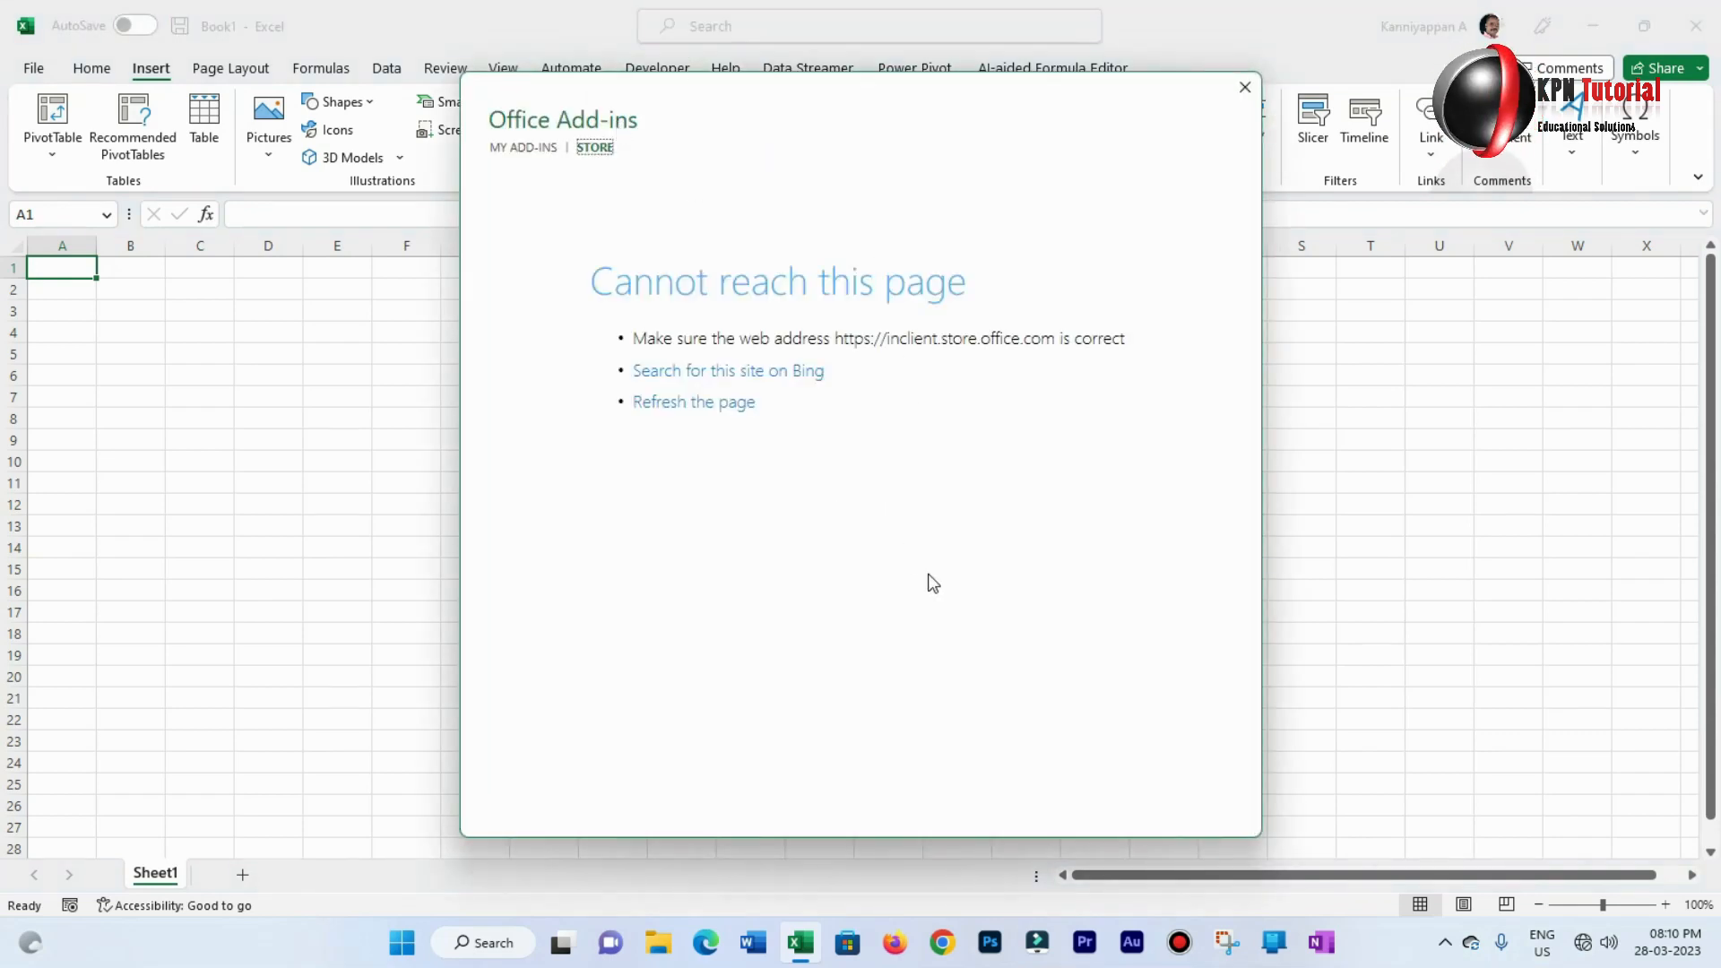
pyautogui.click(1246, 89)
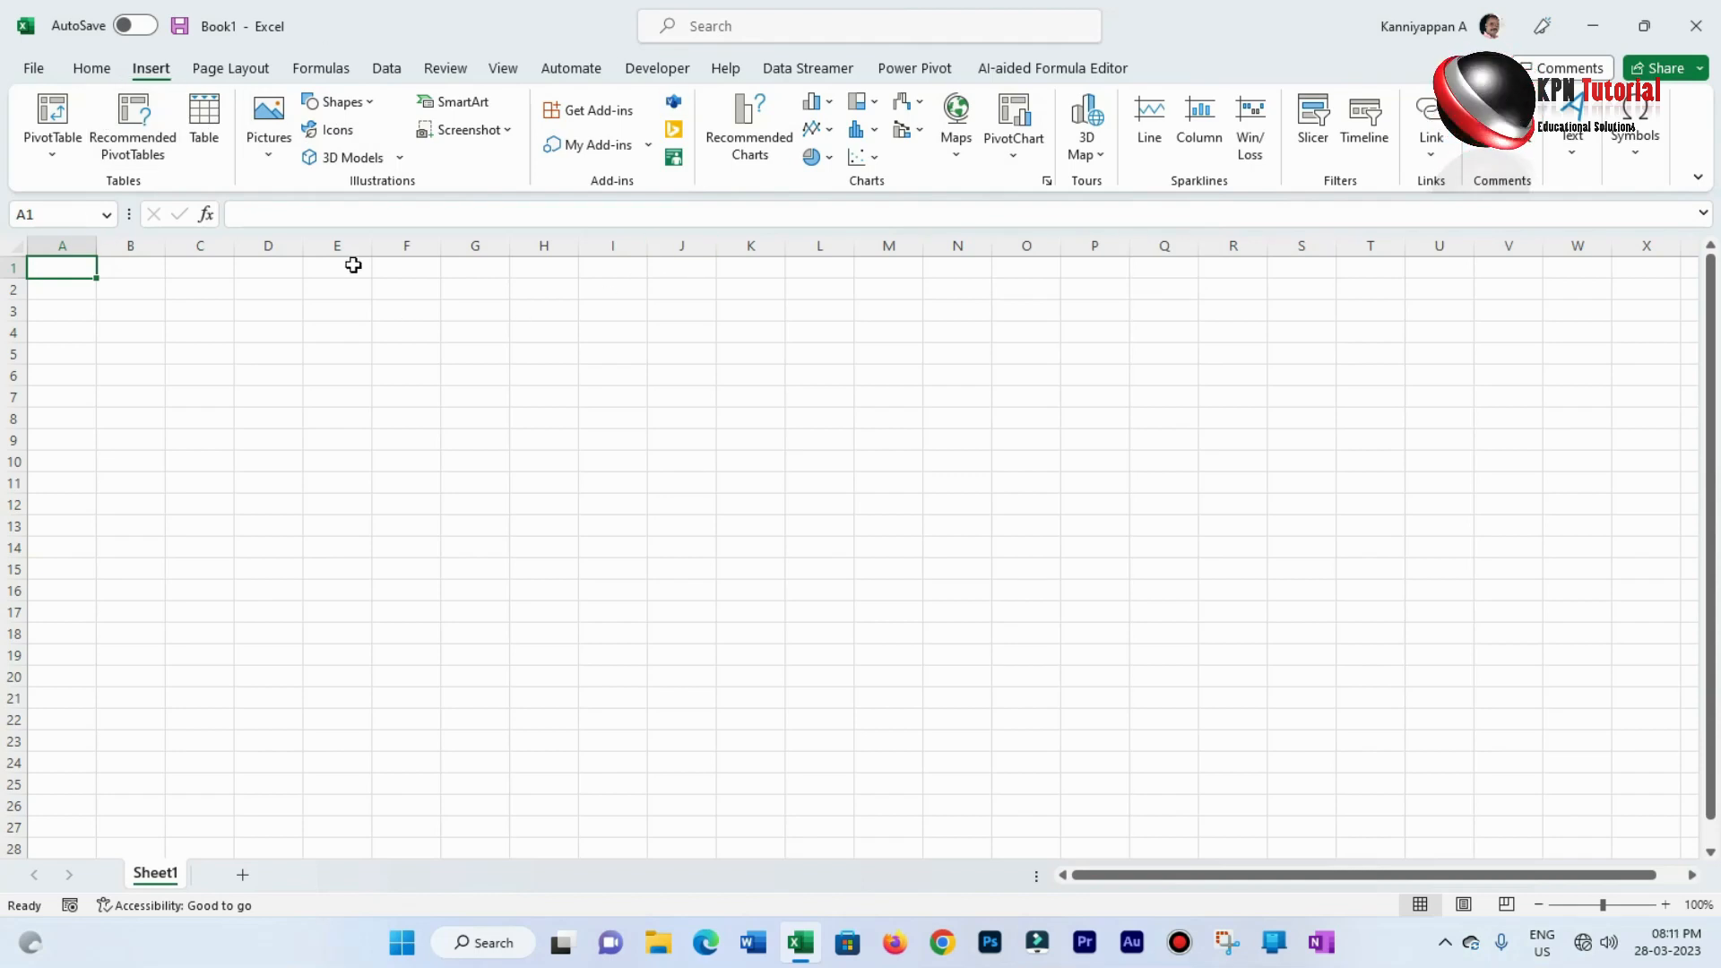
# Review the font settings in the Format Cells dialog for cell A1, leaving them unchanged
pyautogui.click(93, 68)
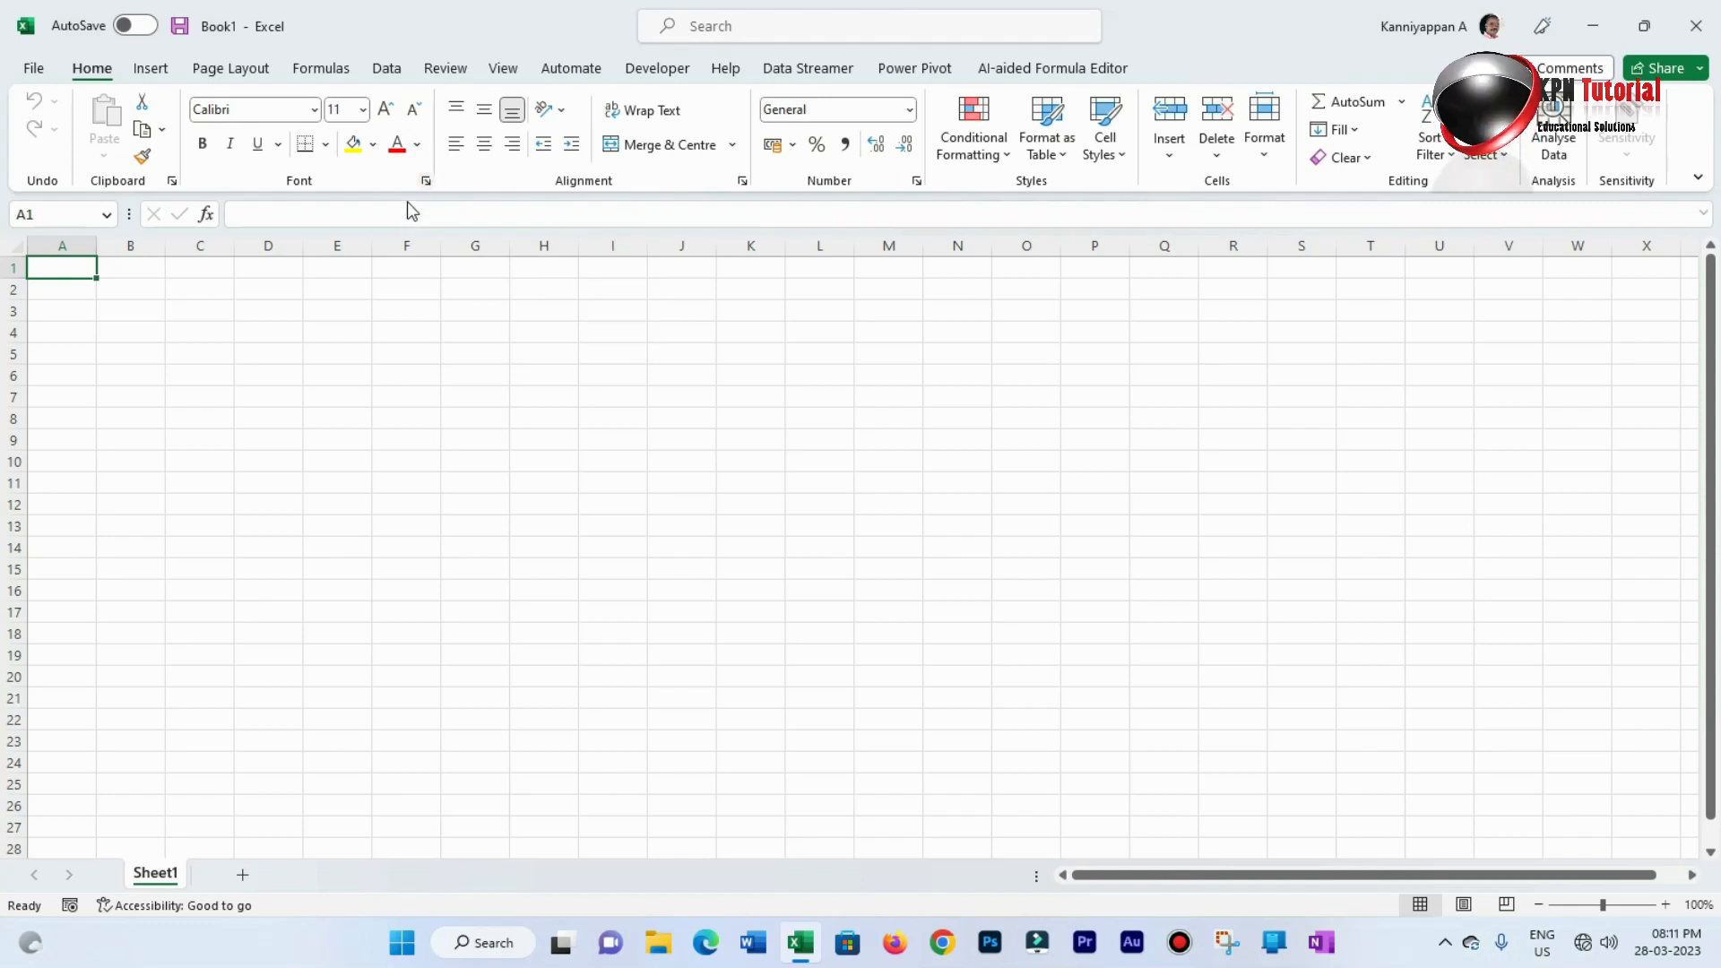
pyautogui.click(426, 182)
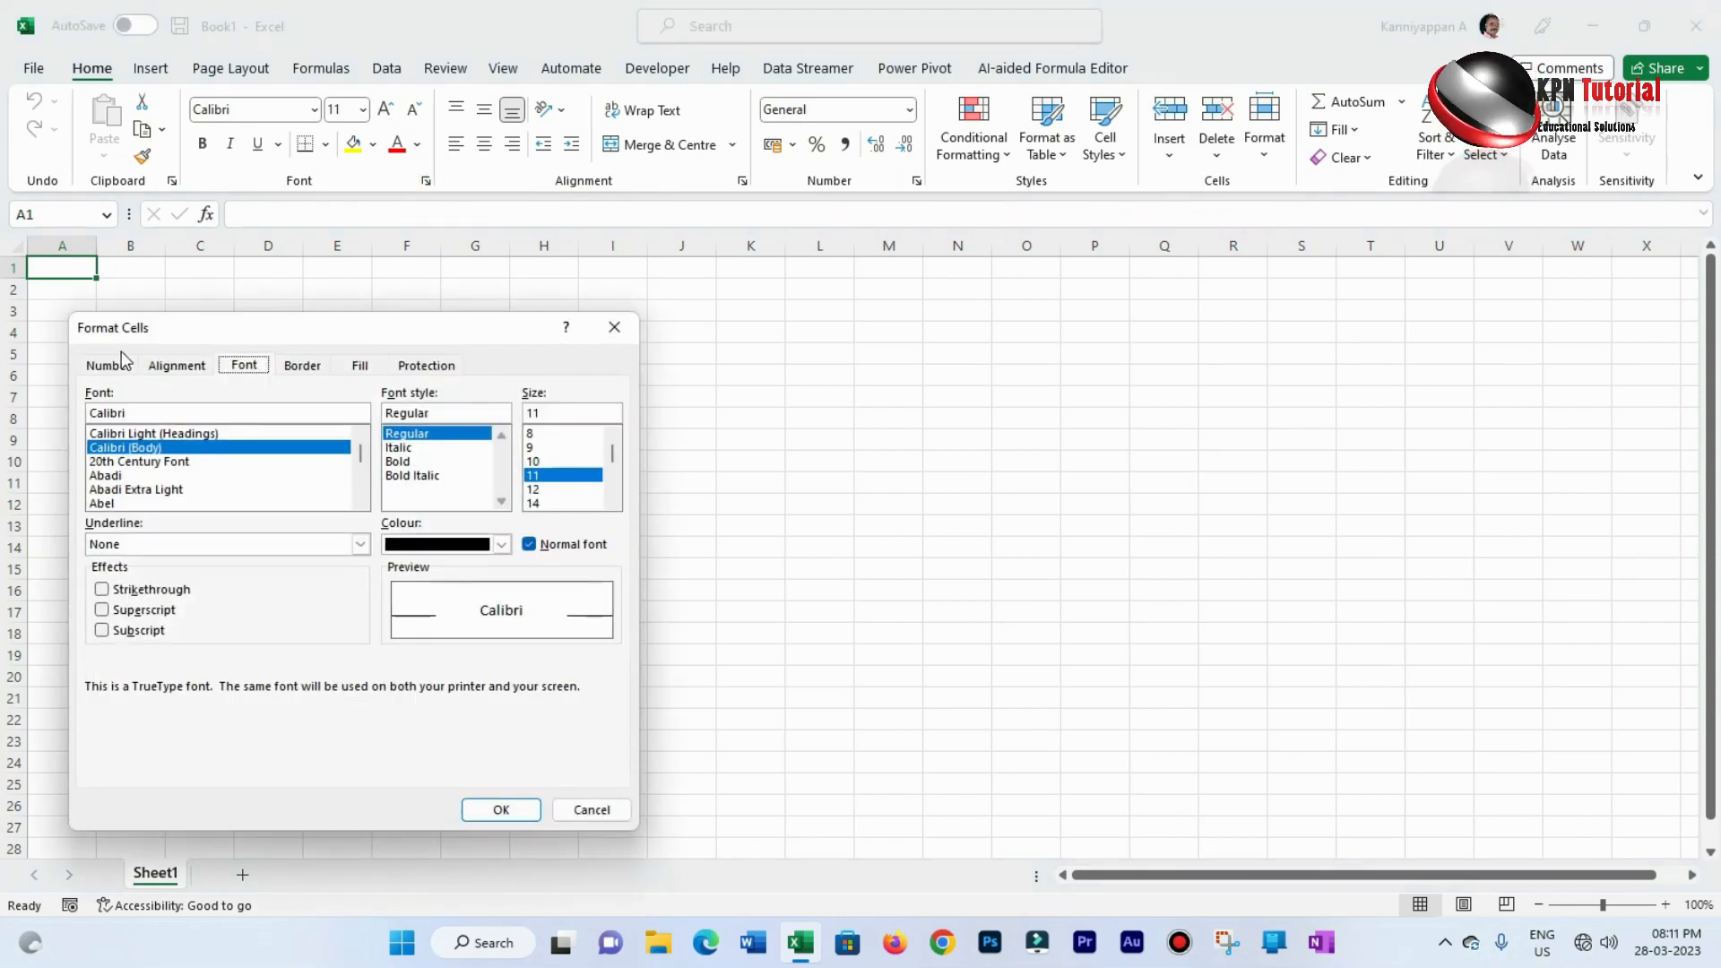
pyautogui.click(613, 331)
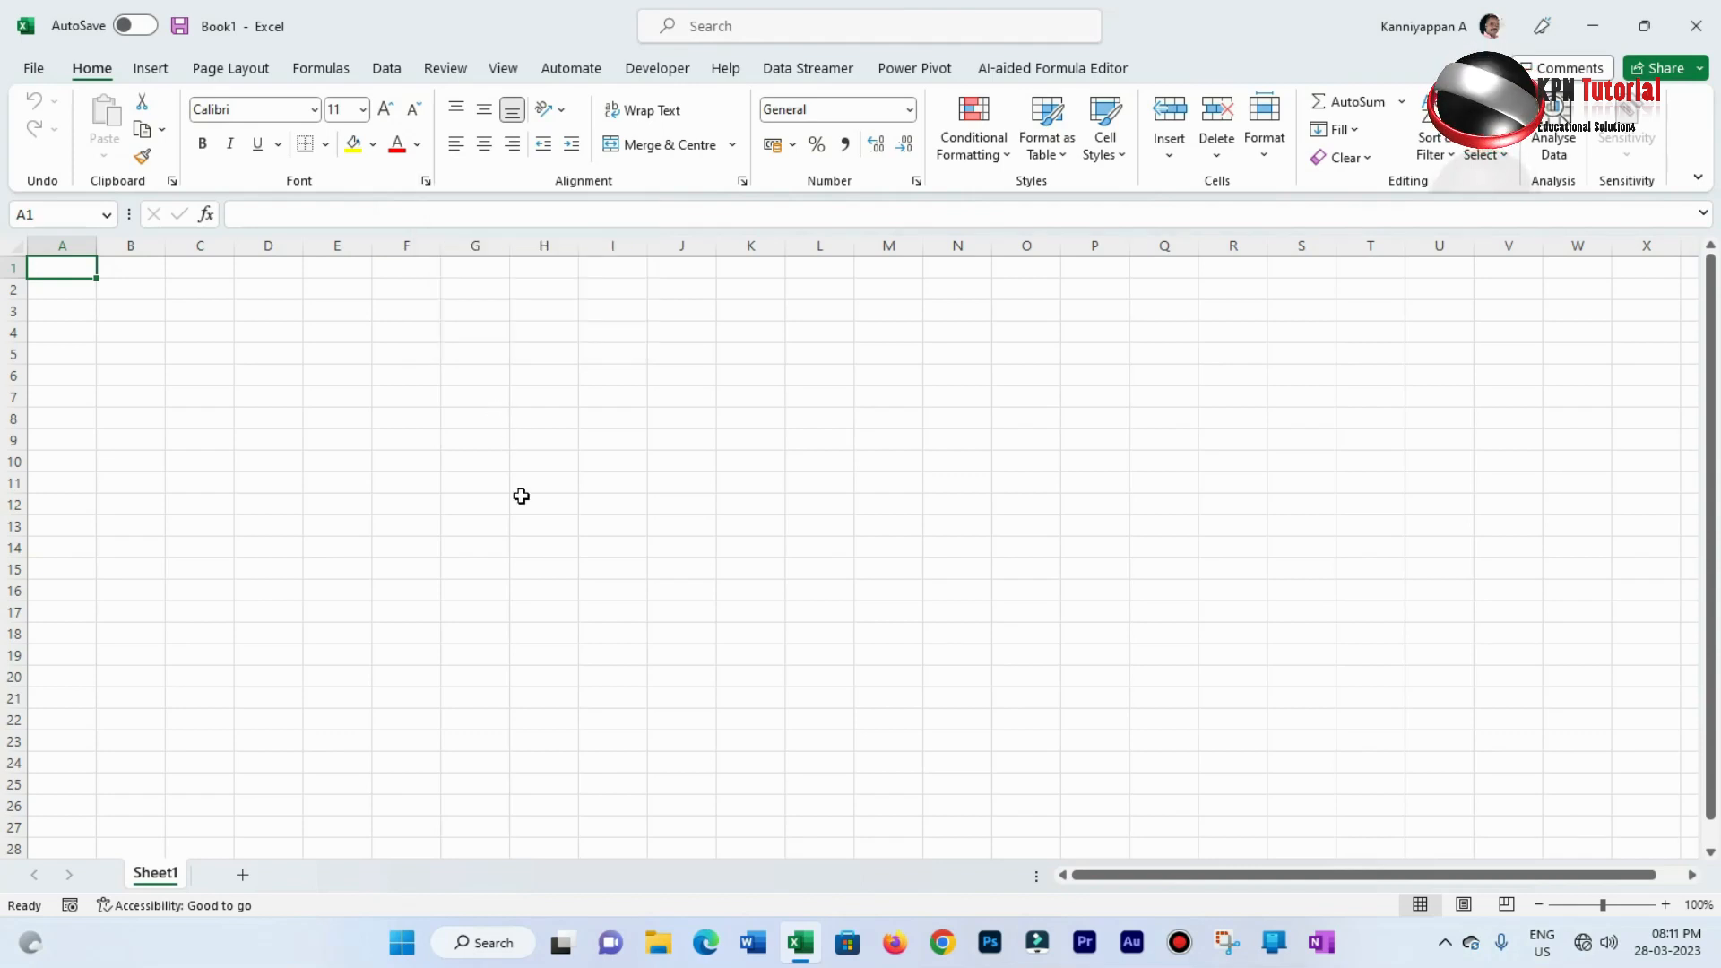
pyautogui.hotkey('ctrl', 'shift', 'f')
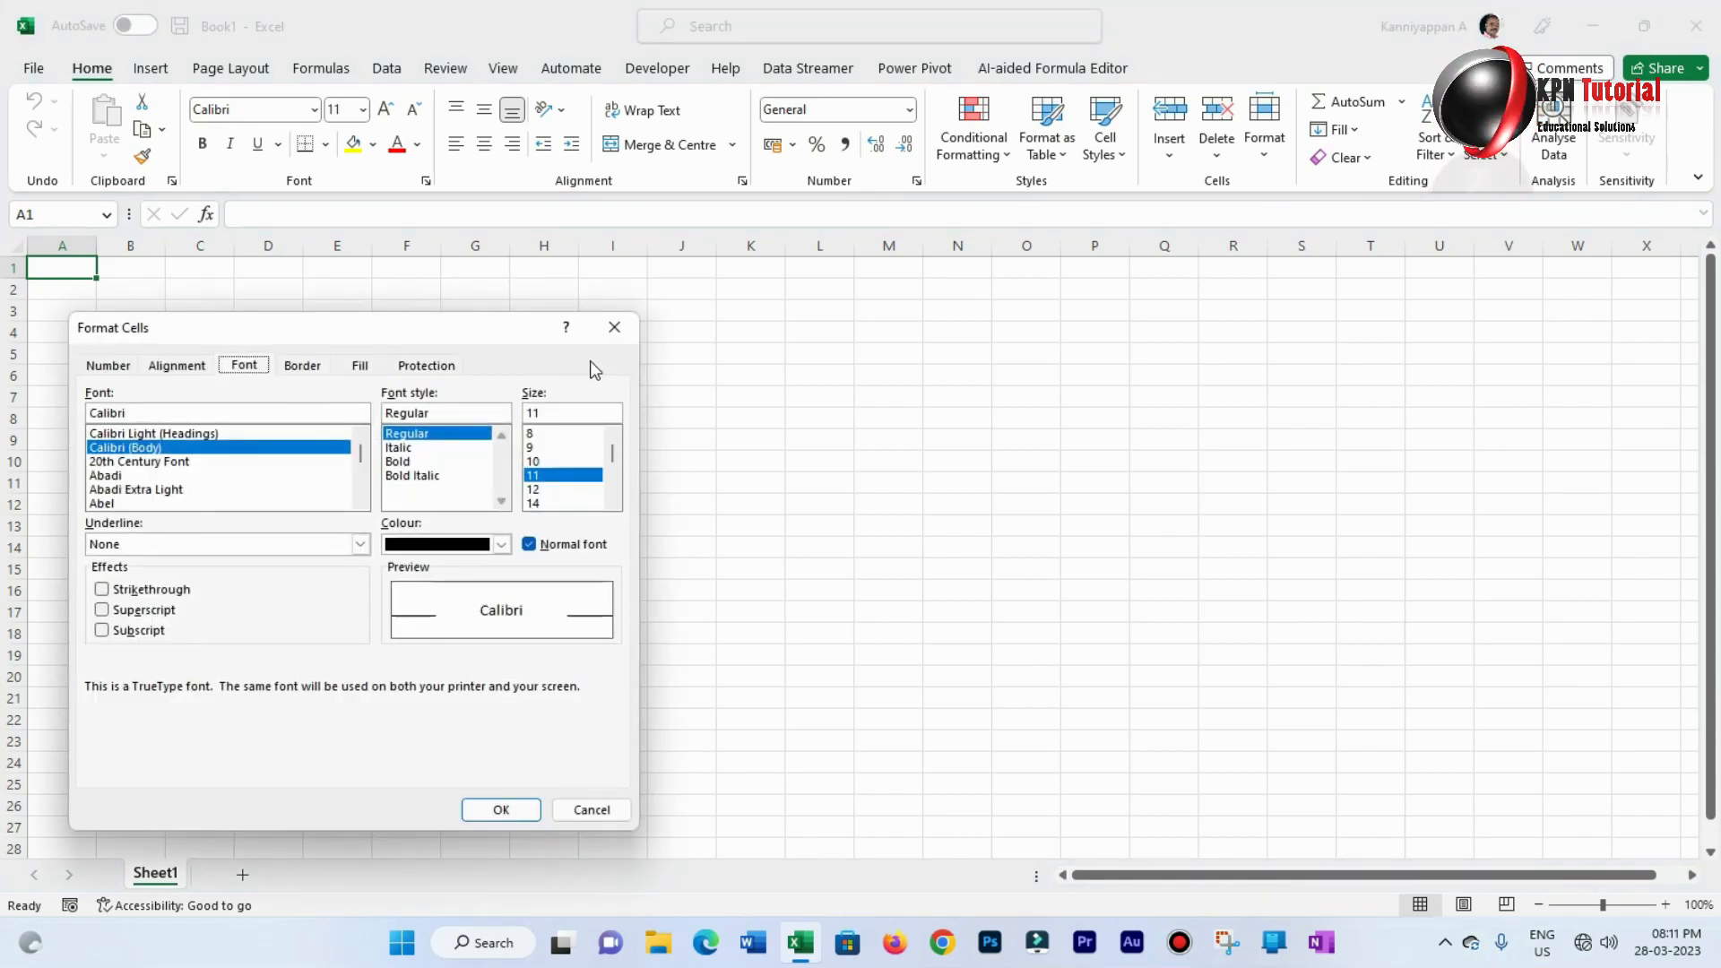
pyautogui.click(615, 328)
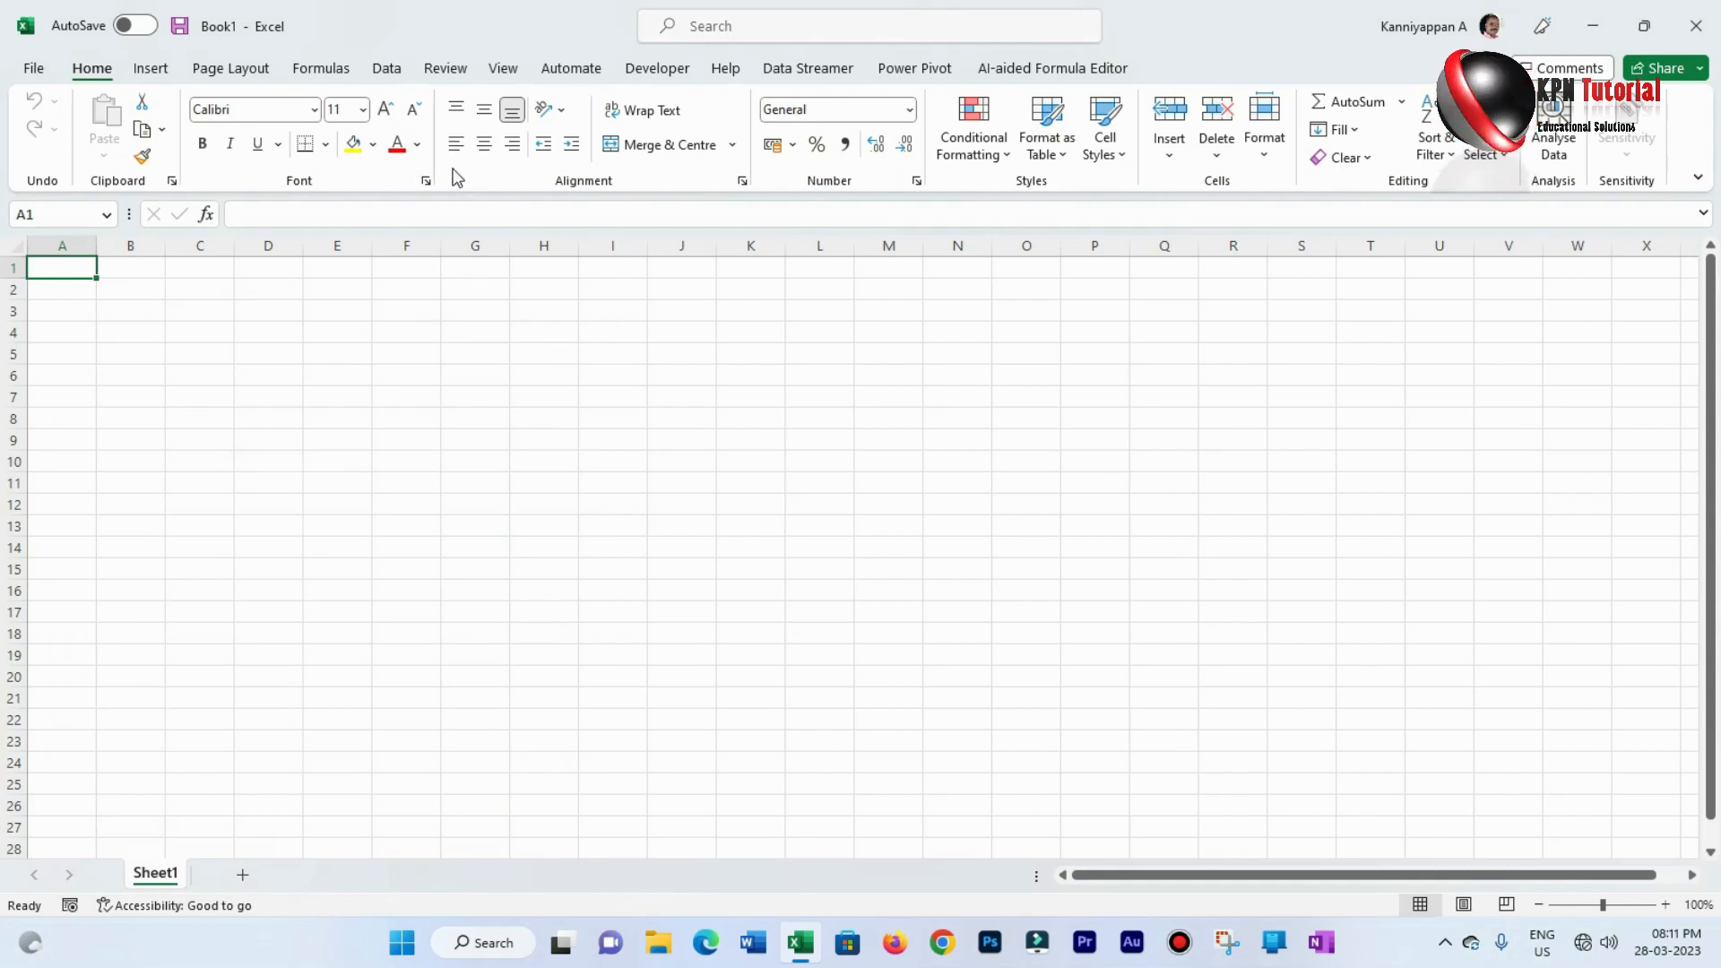
# Apply a bottom border to cell D2 and a top border to cell D6
pyautogui.click(326, 145)
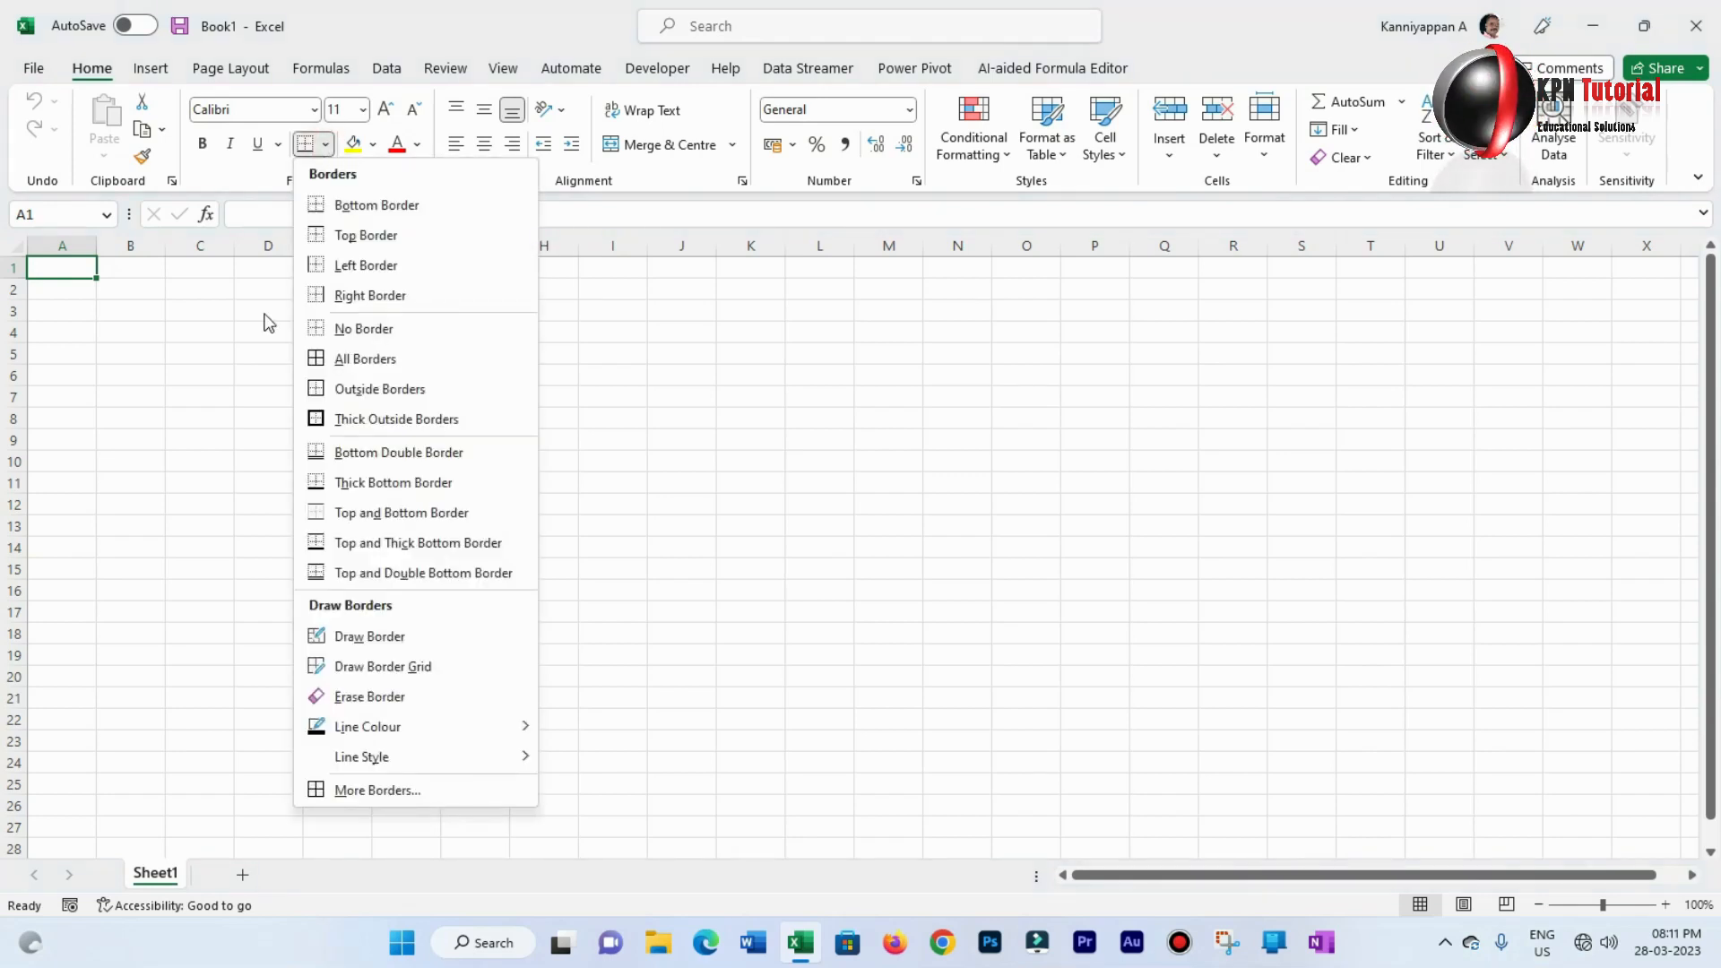
pyautogui.click(192, 319)
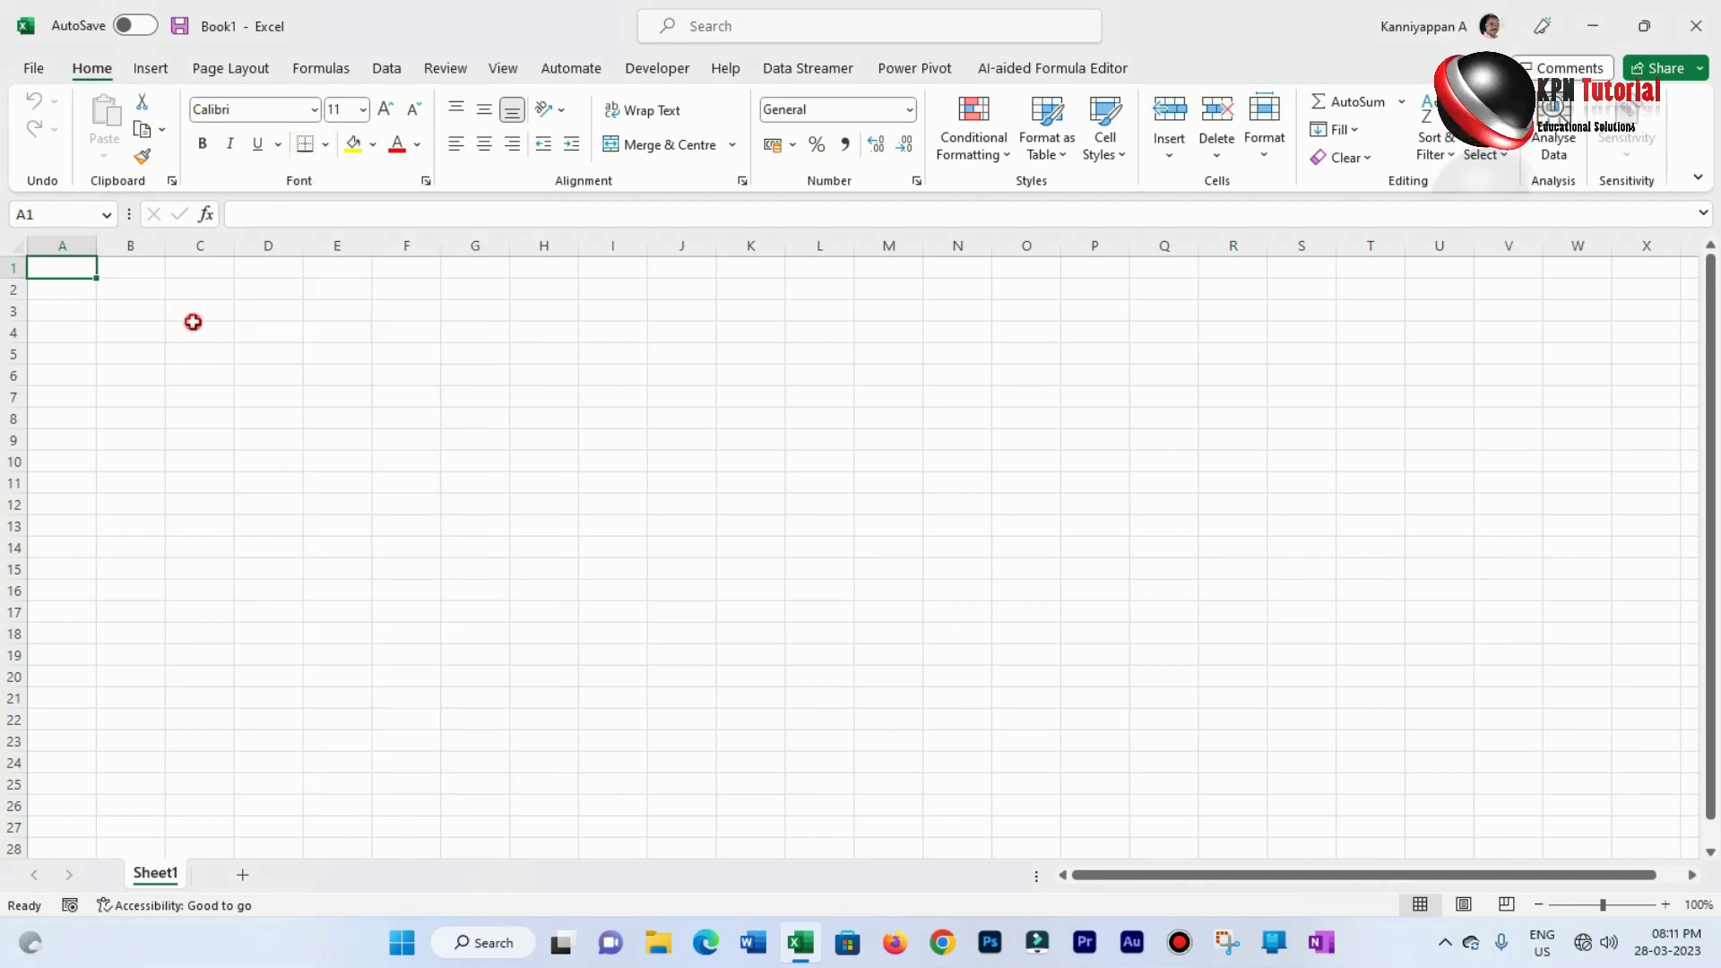
pyautogui.click(253, 287)
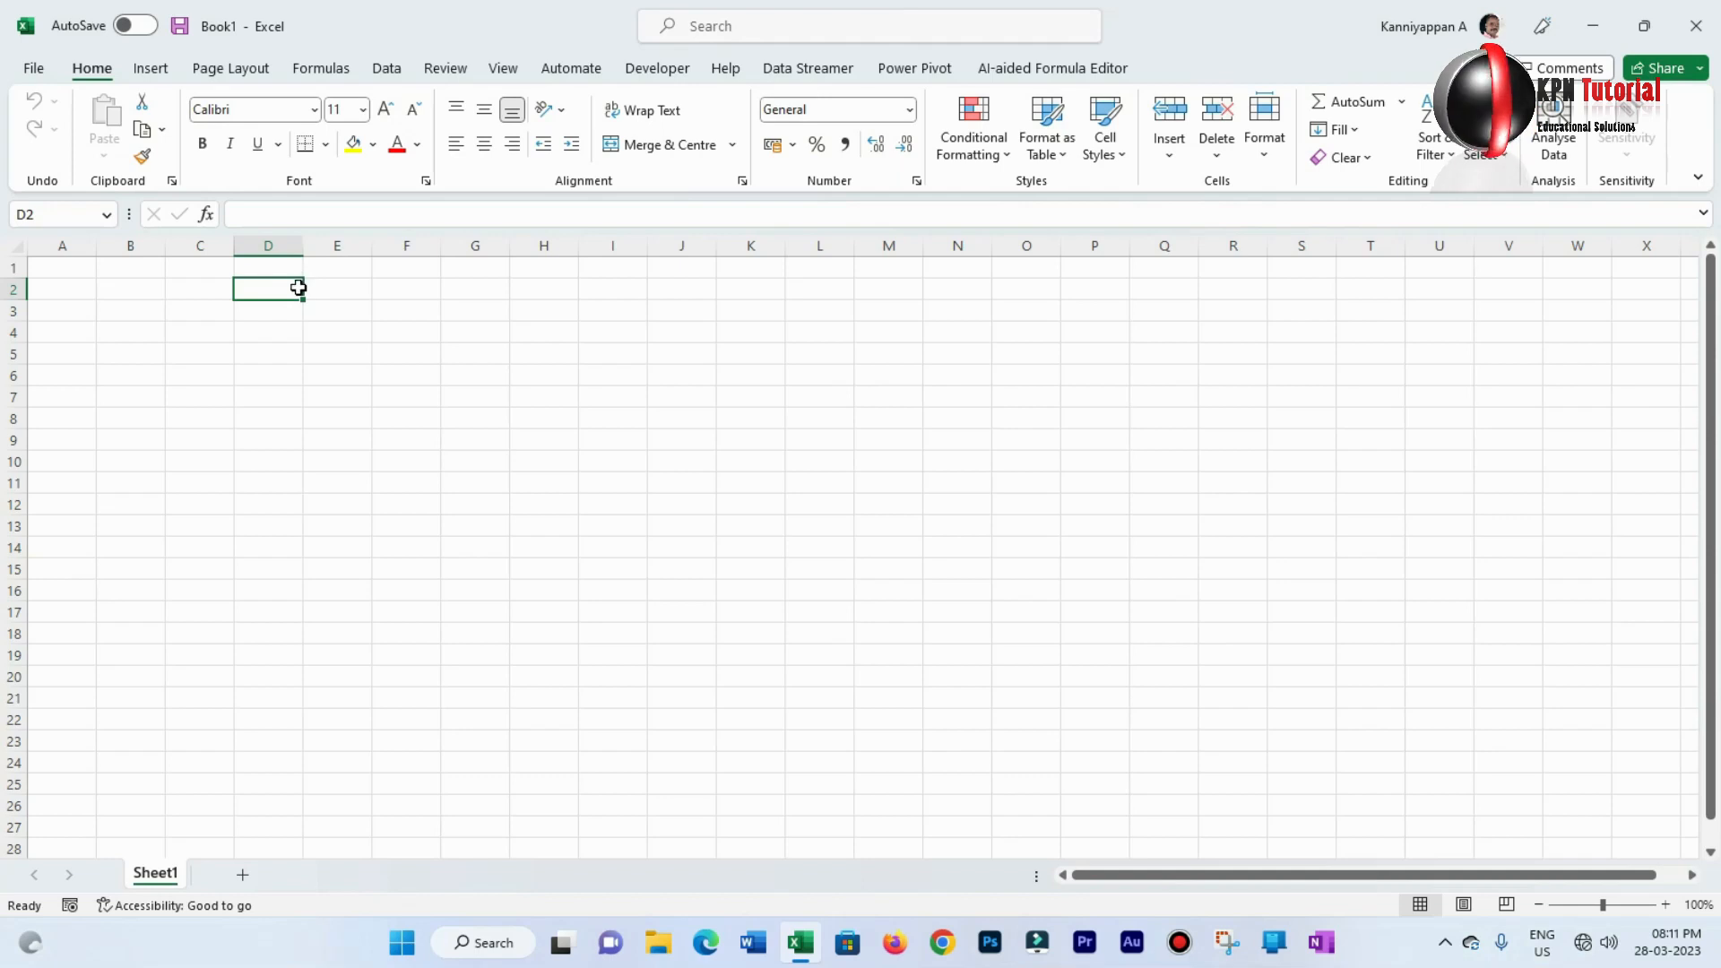
pyautogui.click(328, 146)
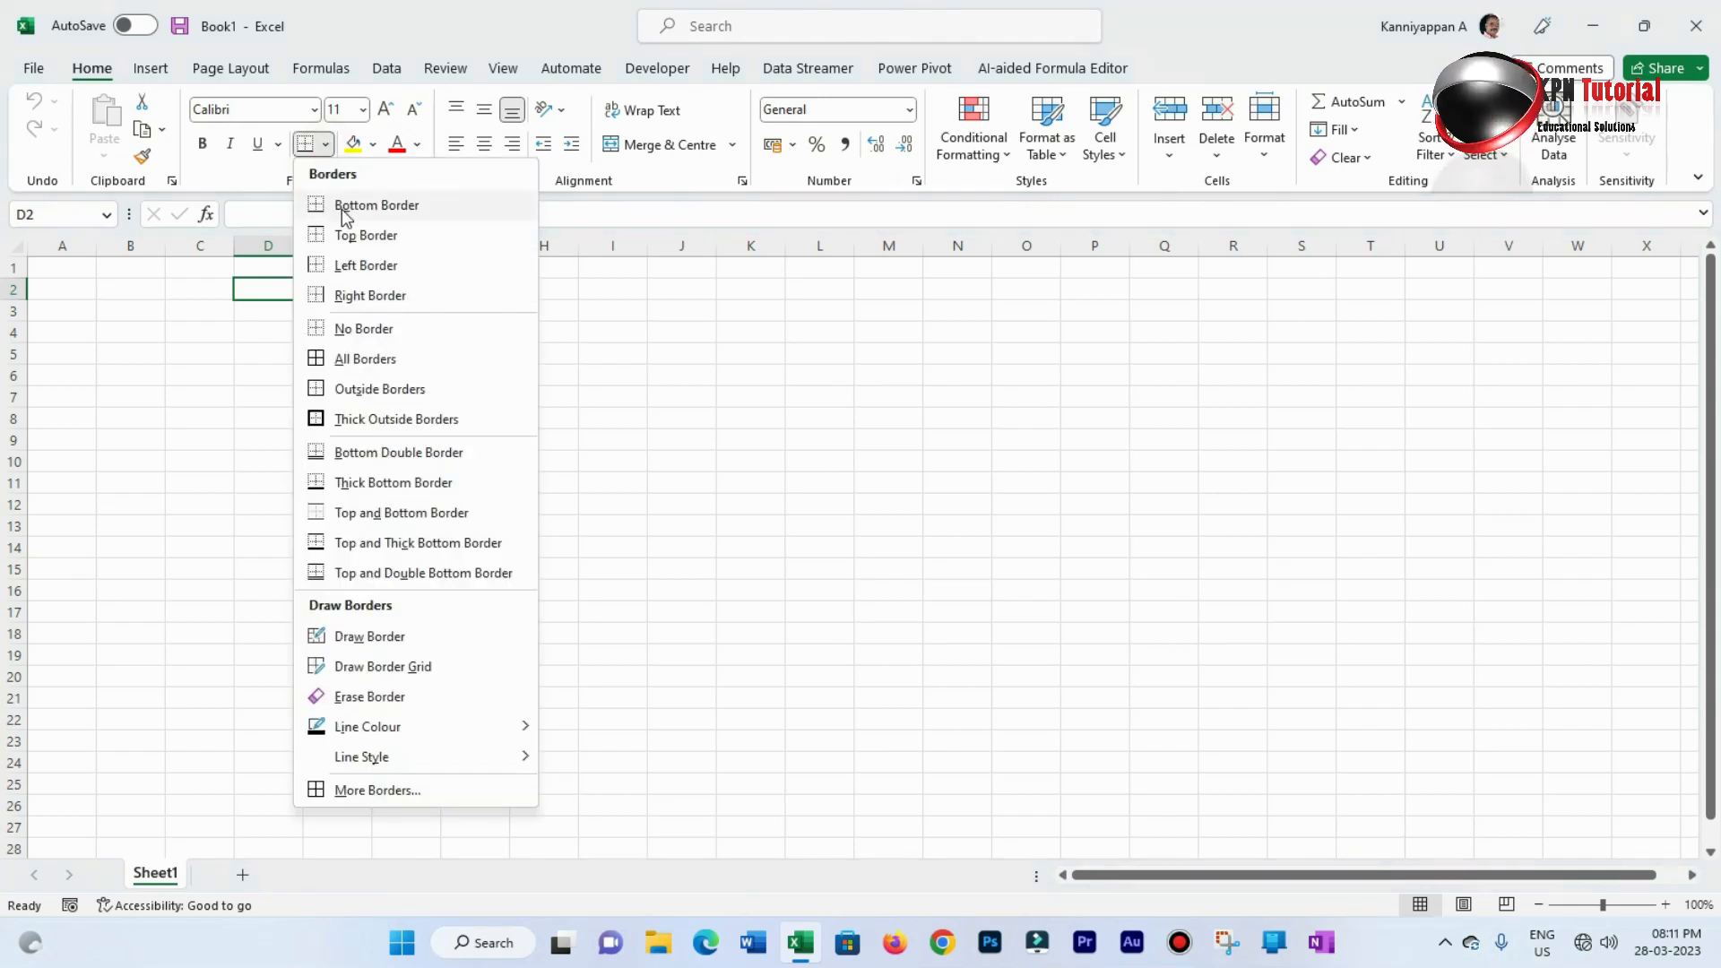
pyautogui.click(345, 207)
pyautogui.click(268, 386)
pyautogui.click(327, 145)
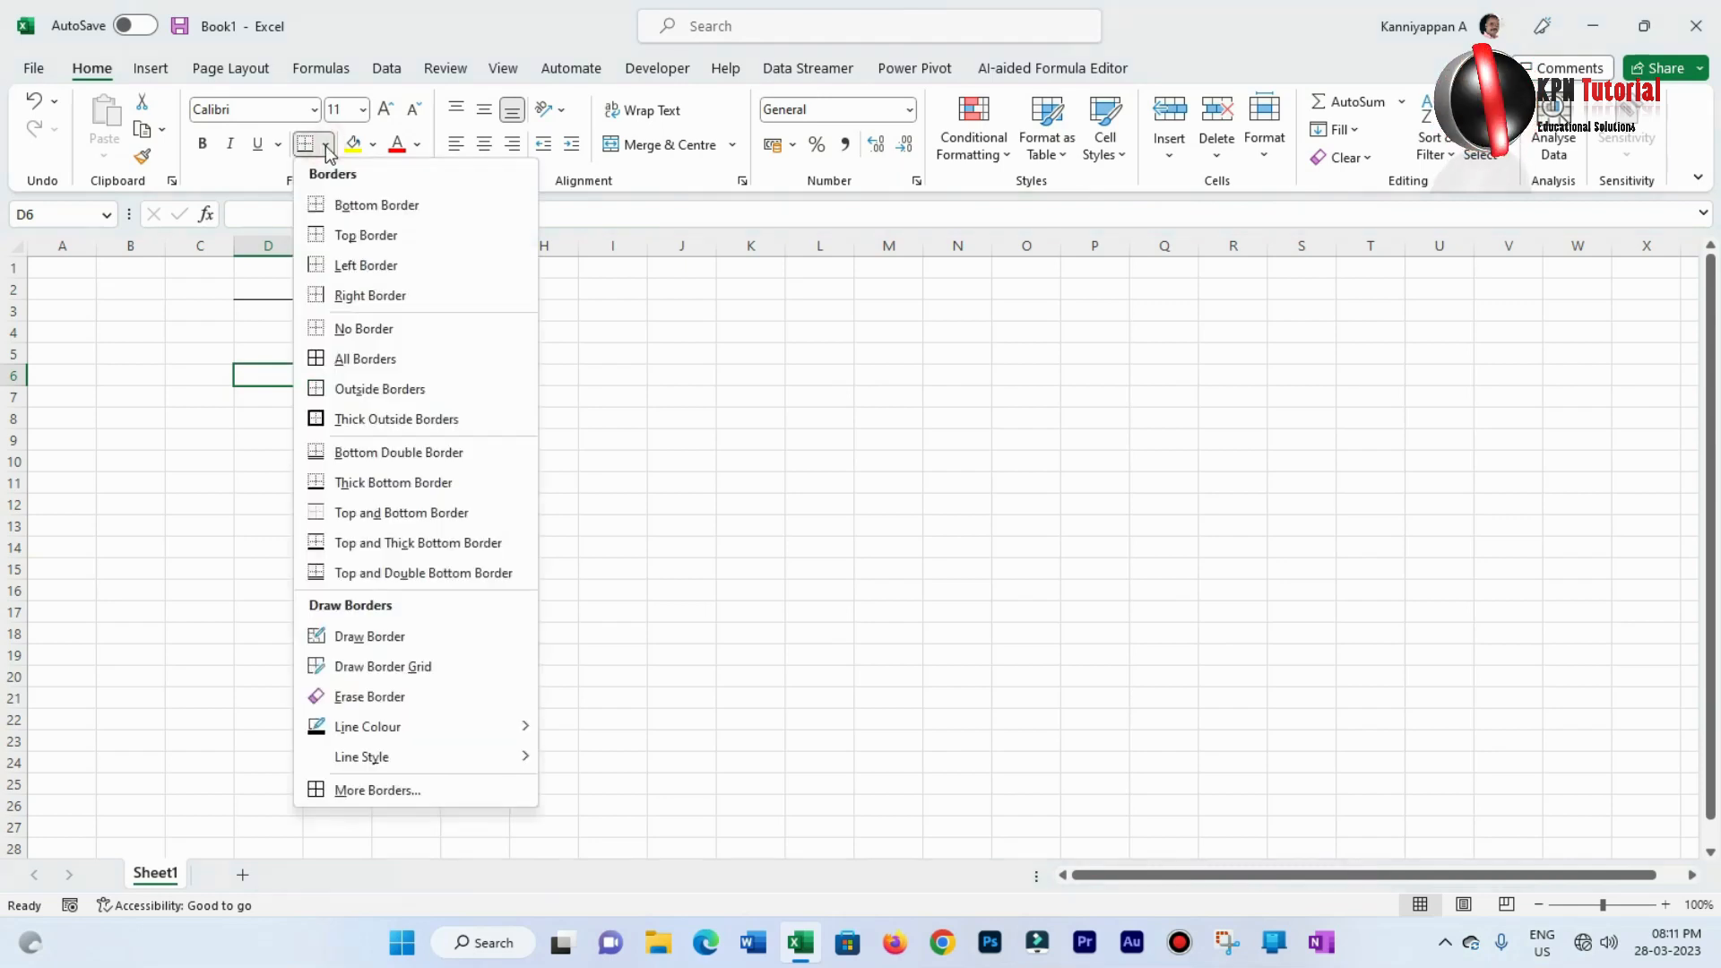
pyautogui.click(343, 237)
pyautogui.click(329, 392)
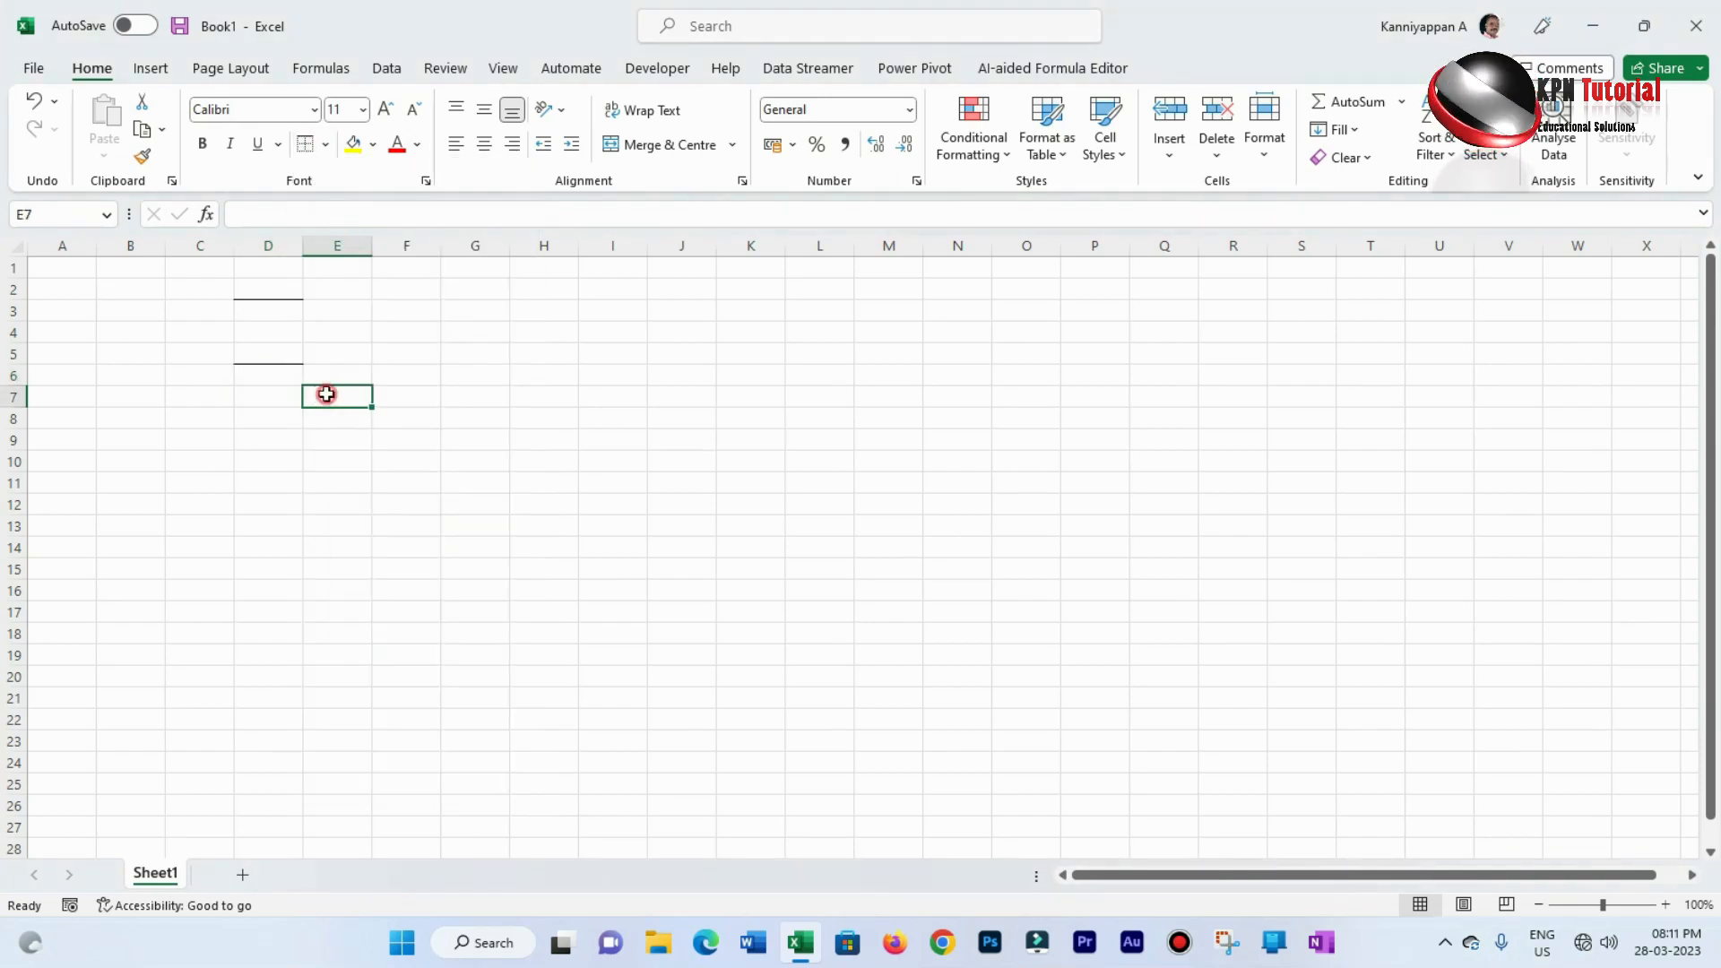
# Add a left border to cell D3 and a right border to cell D5
pyautogui.click(269, 309)
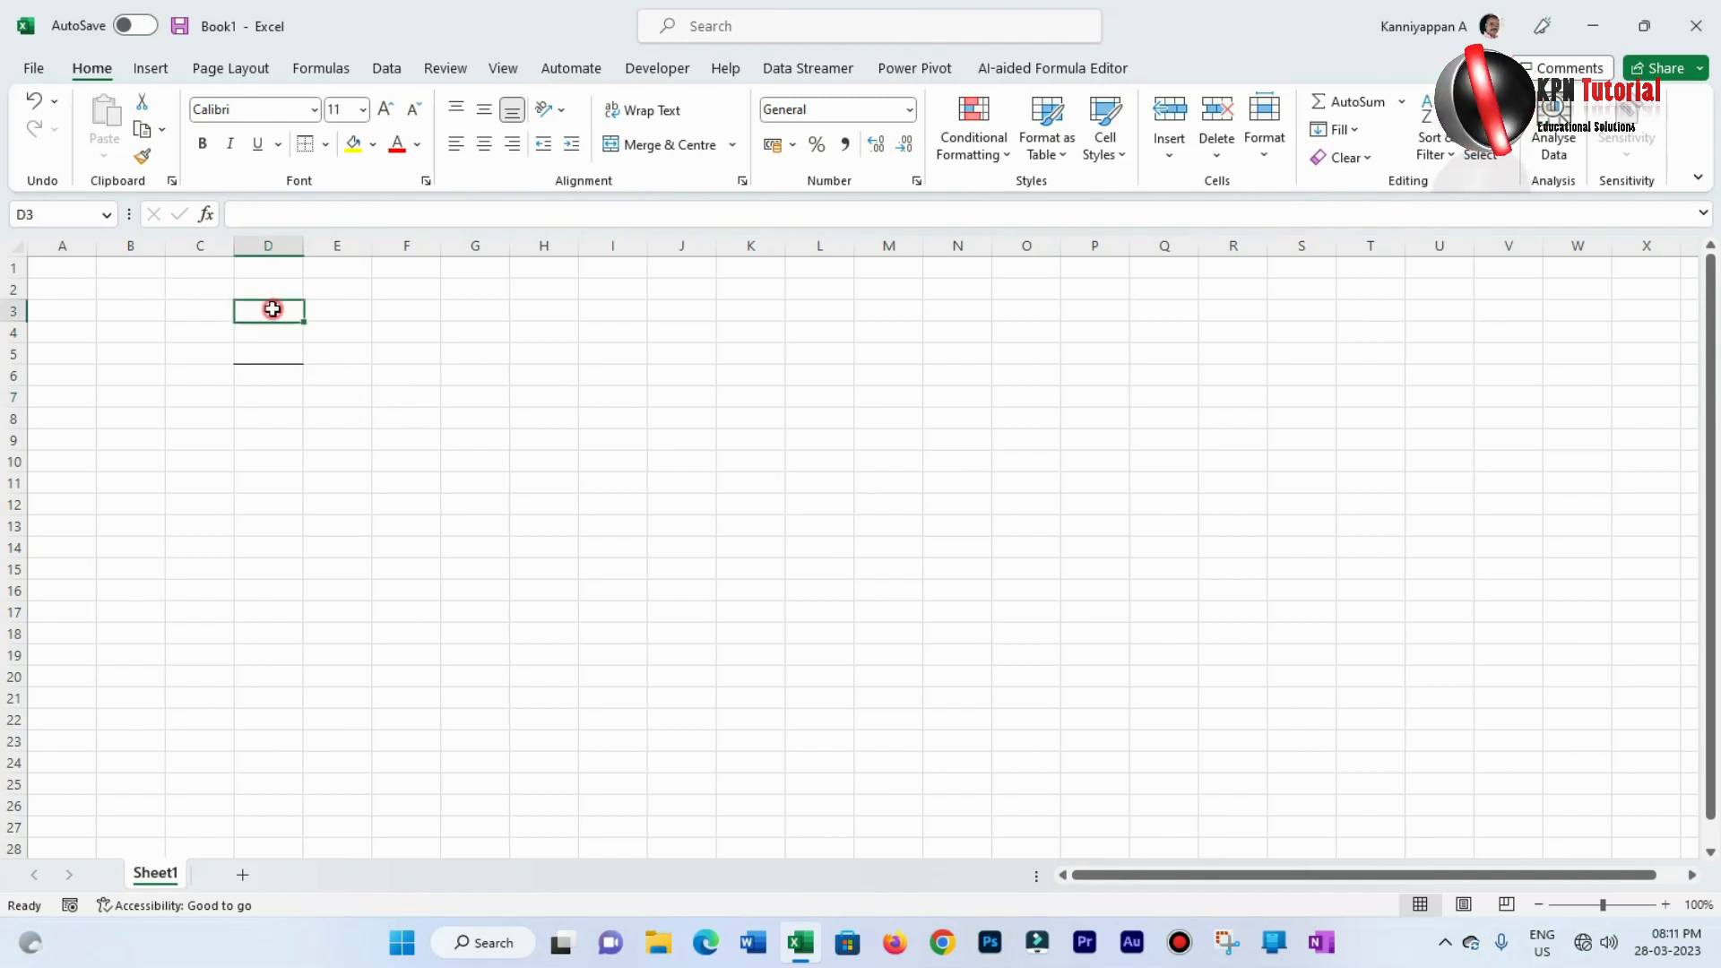
pyautogui.click(325, 144)
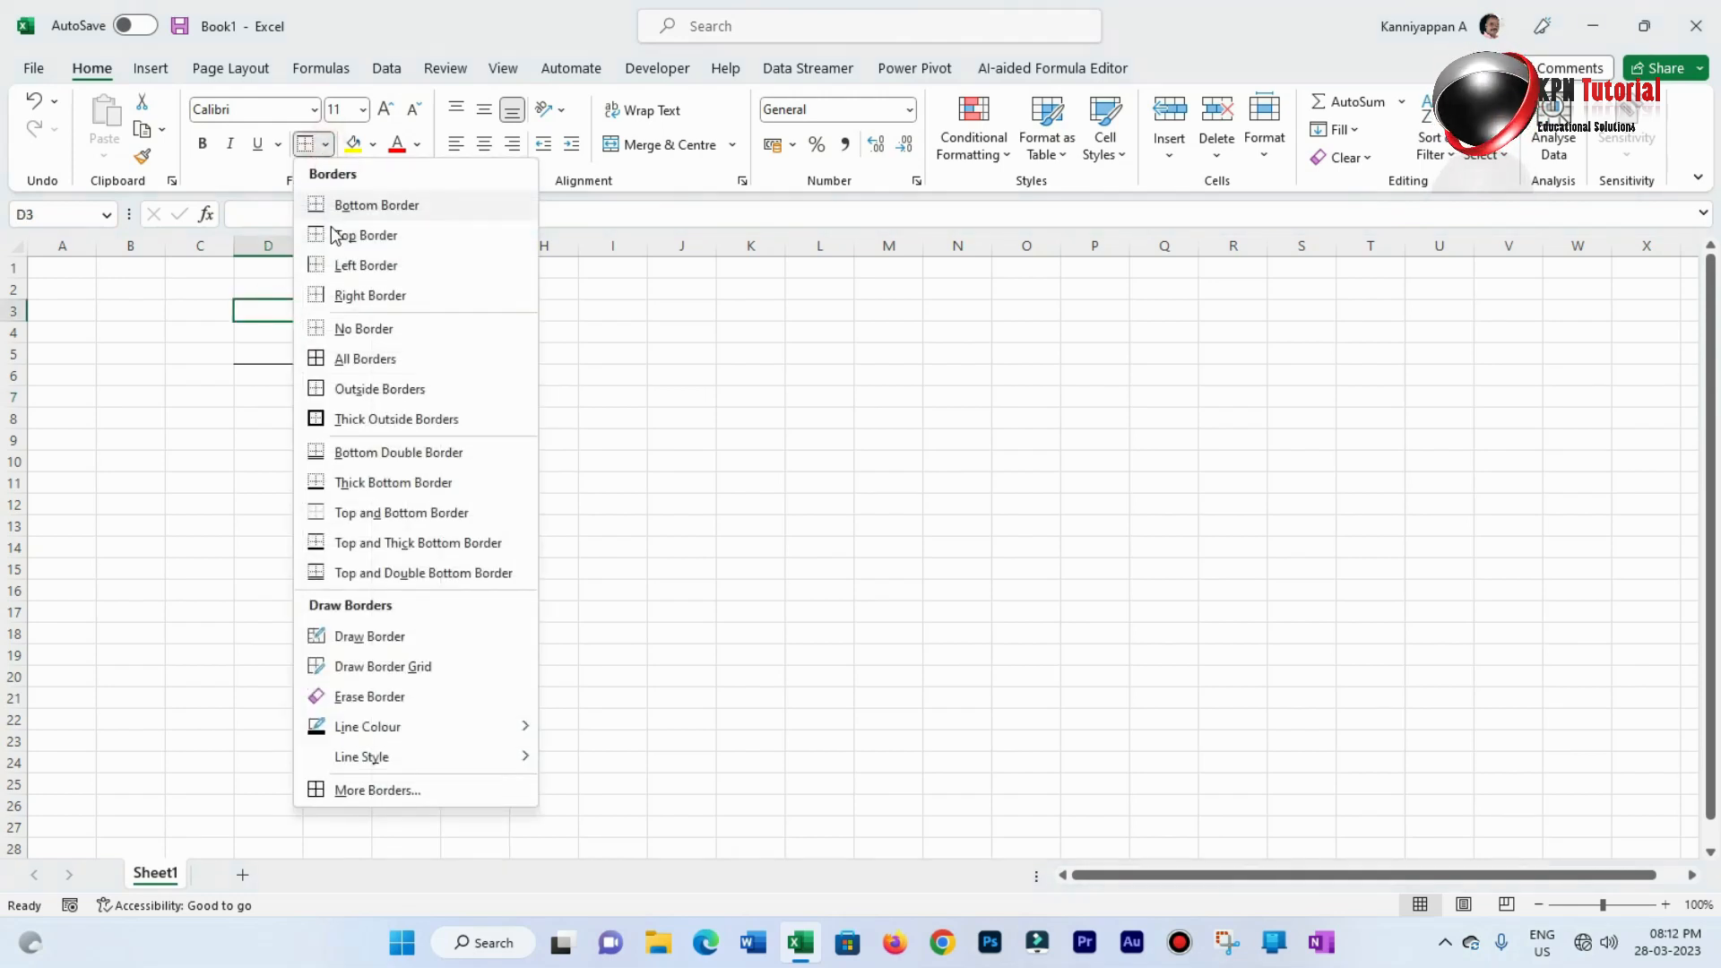
pyautogui.click(318, 266)
pyautogui.click(287, 355)
pyautogui.click(325, 144)
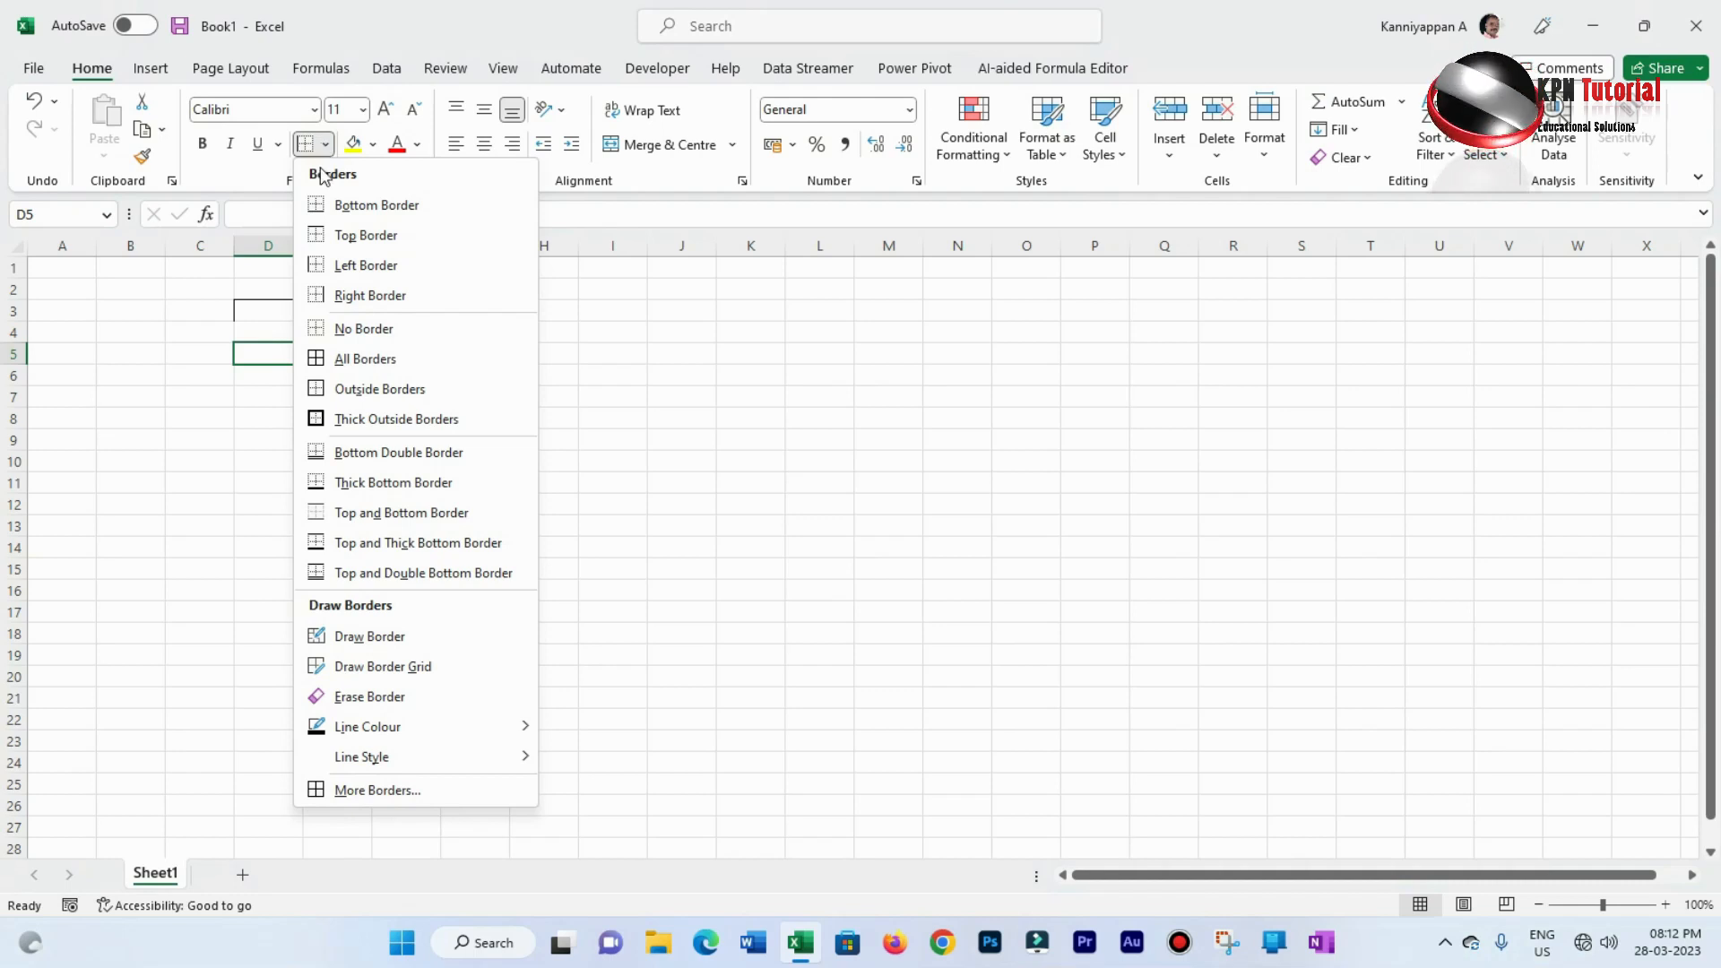
pyautogui.click(333, 296)
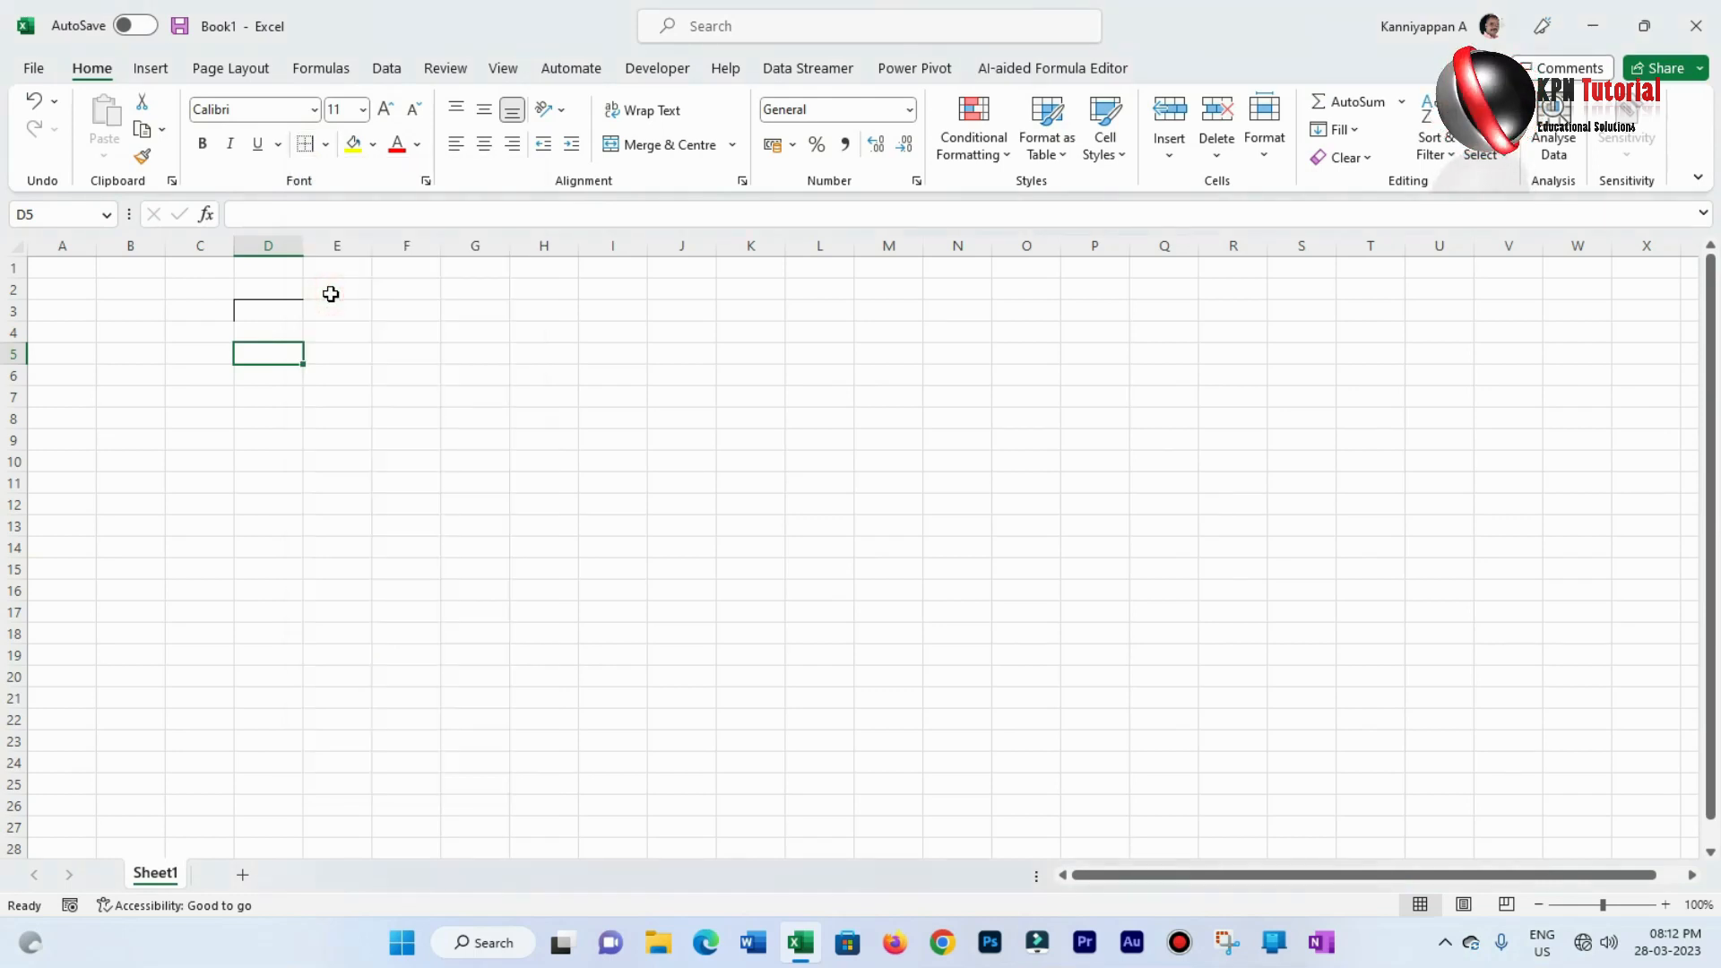
pyautogui.click(278, 418)
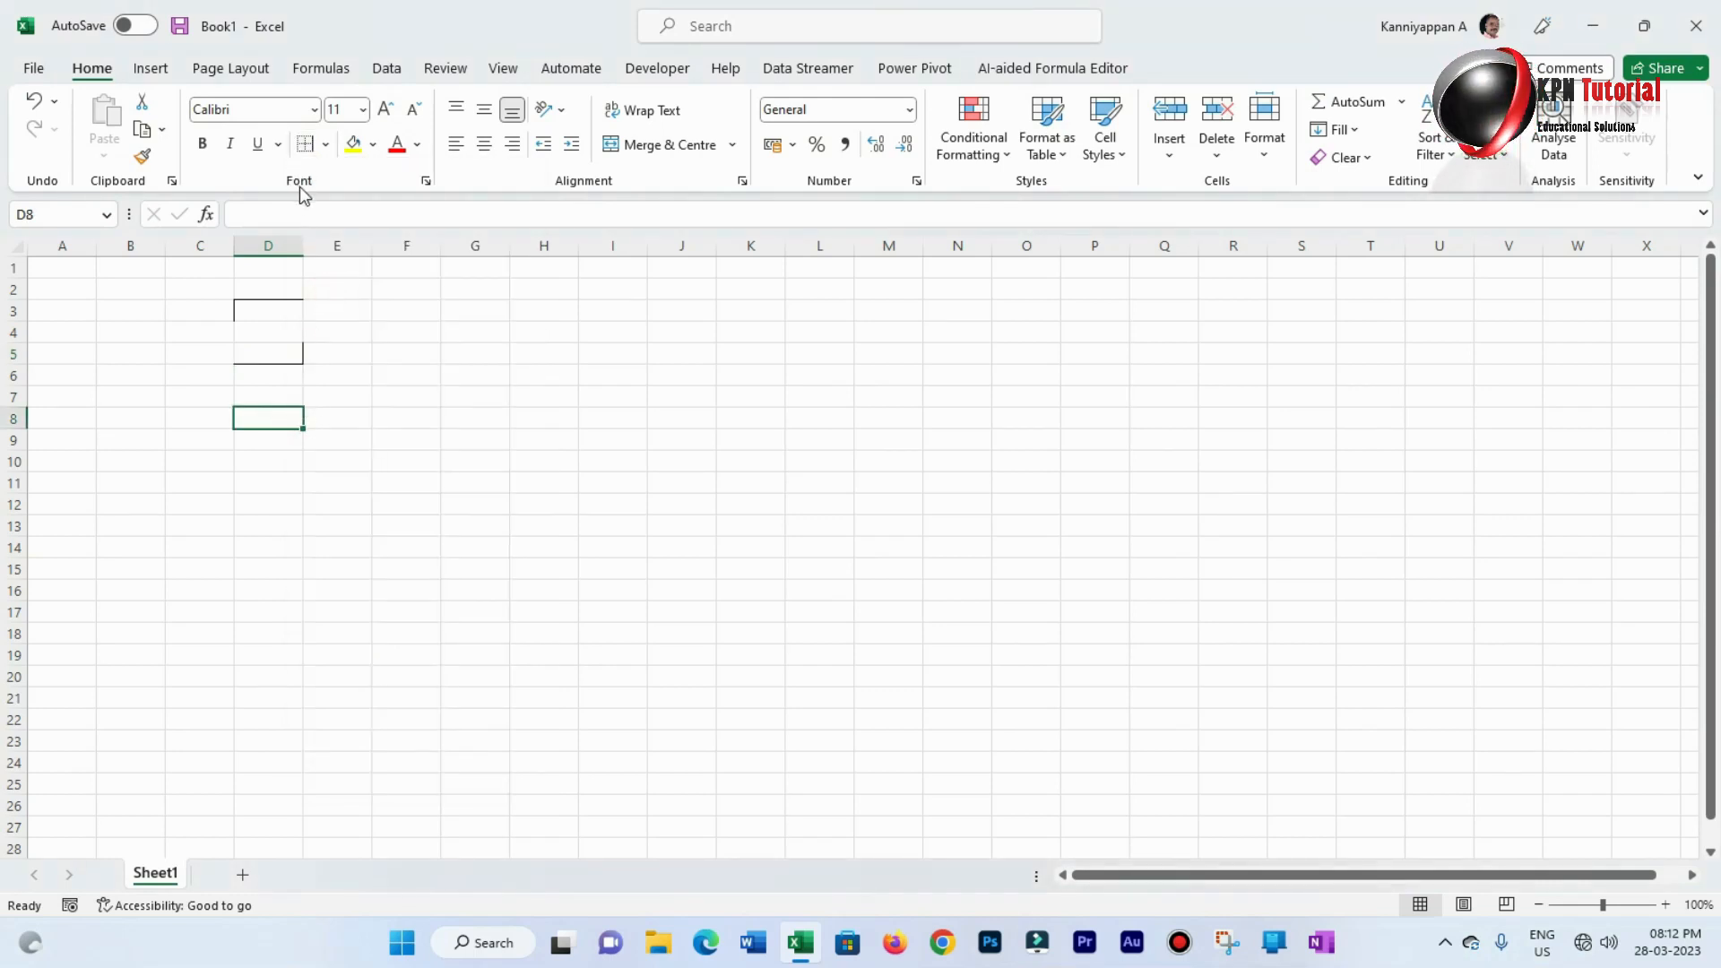
# Remove all borders from the range D3:D5 with the No Border option
pyautogui.click(325, 145)
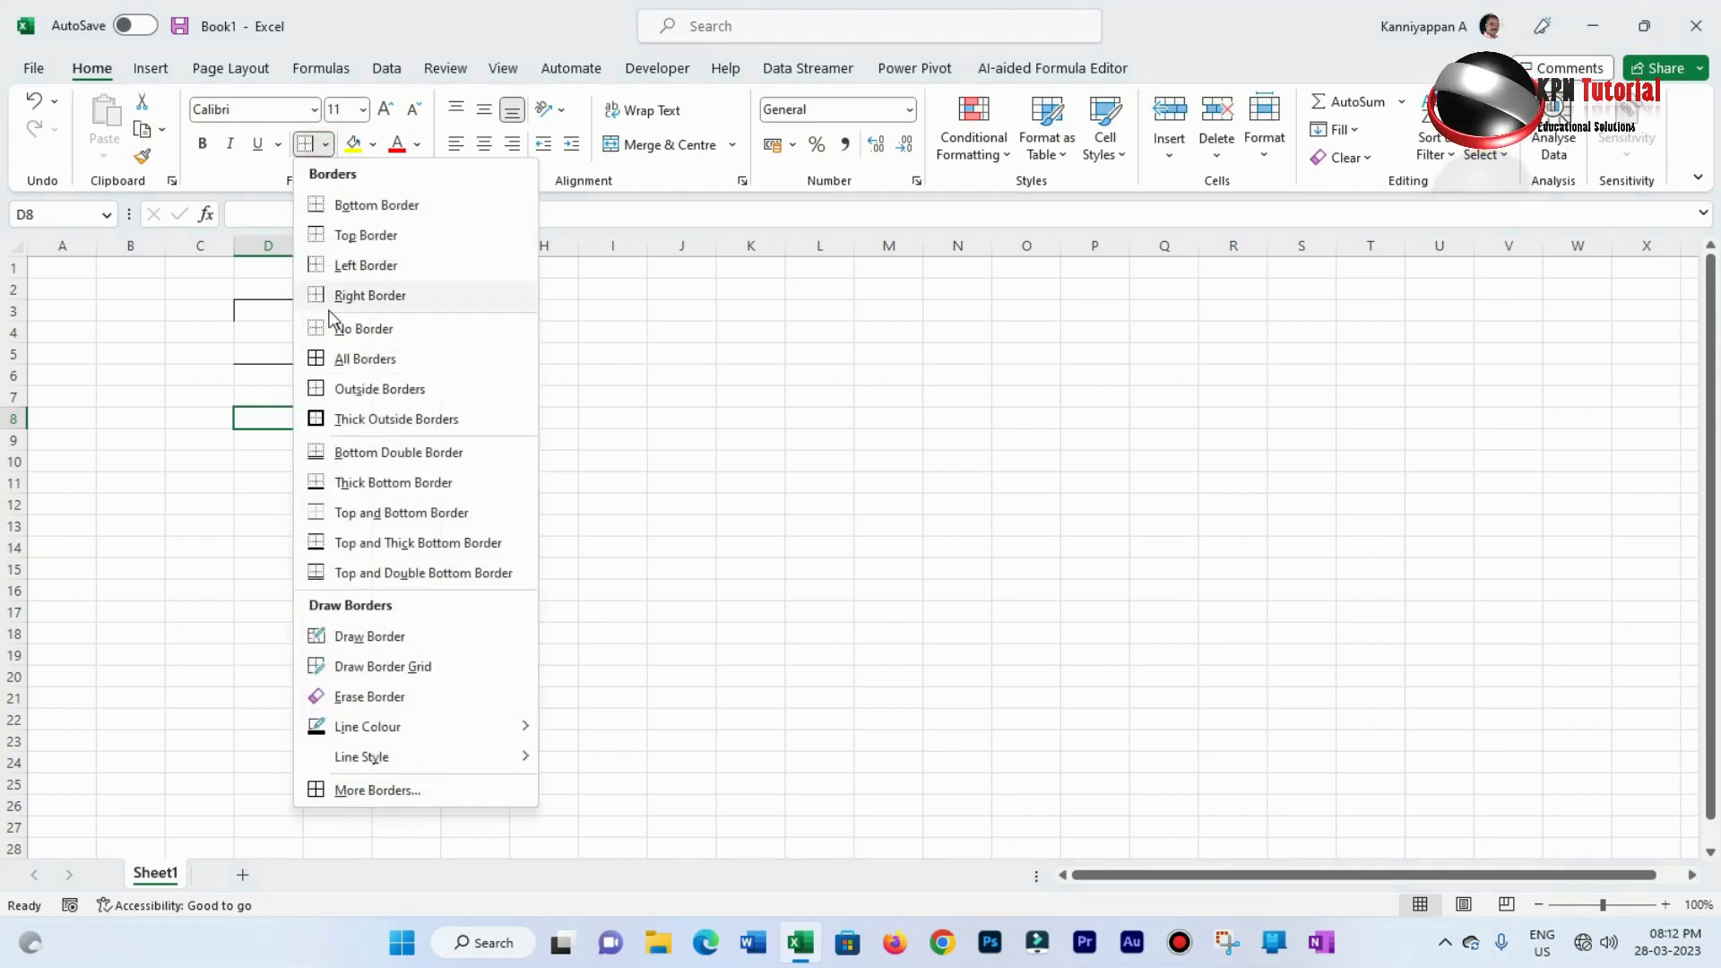
pyautogui.click(246, 321)
pyautogui.click(244, 325)
pyautogui.moveTo(242, 307); pyautogui.dragTo(289, 356)
pyautogui.click(324, 145)
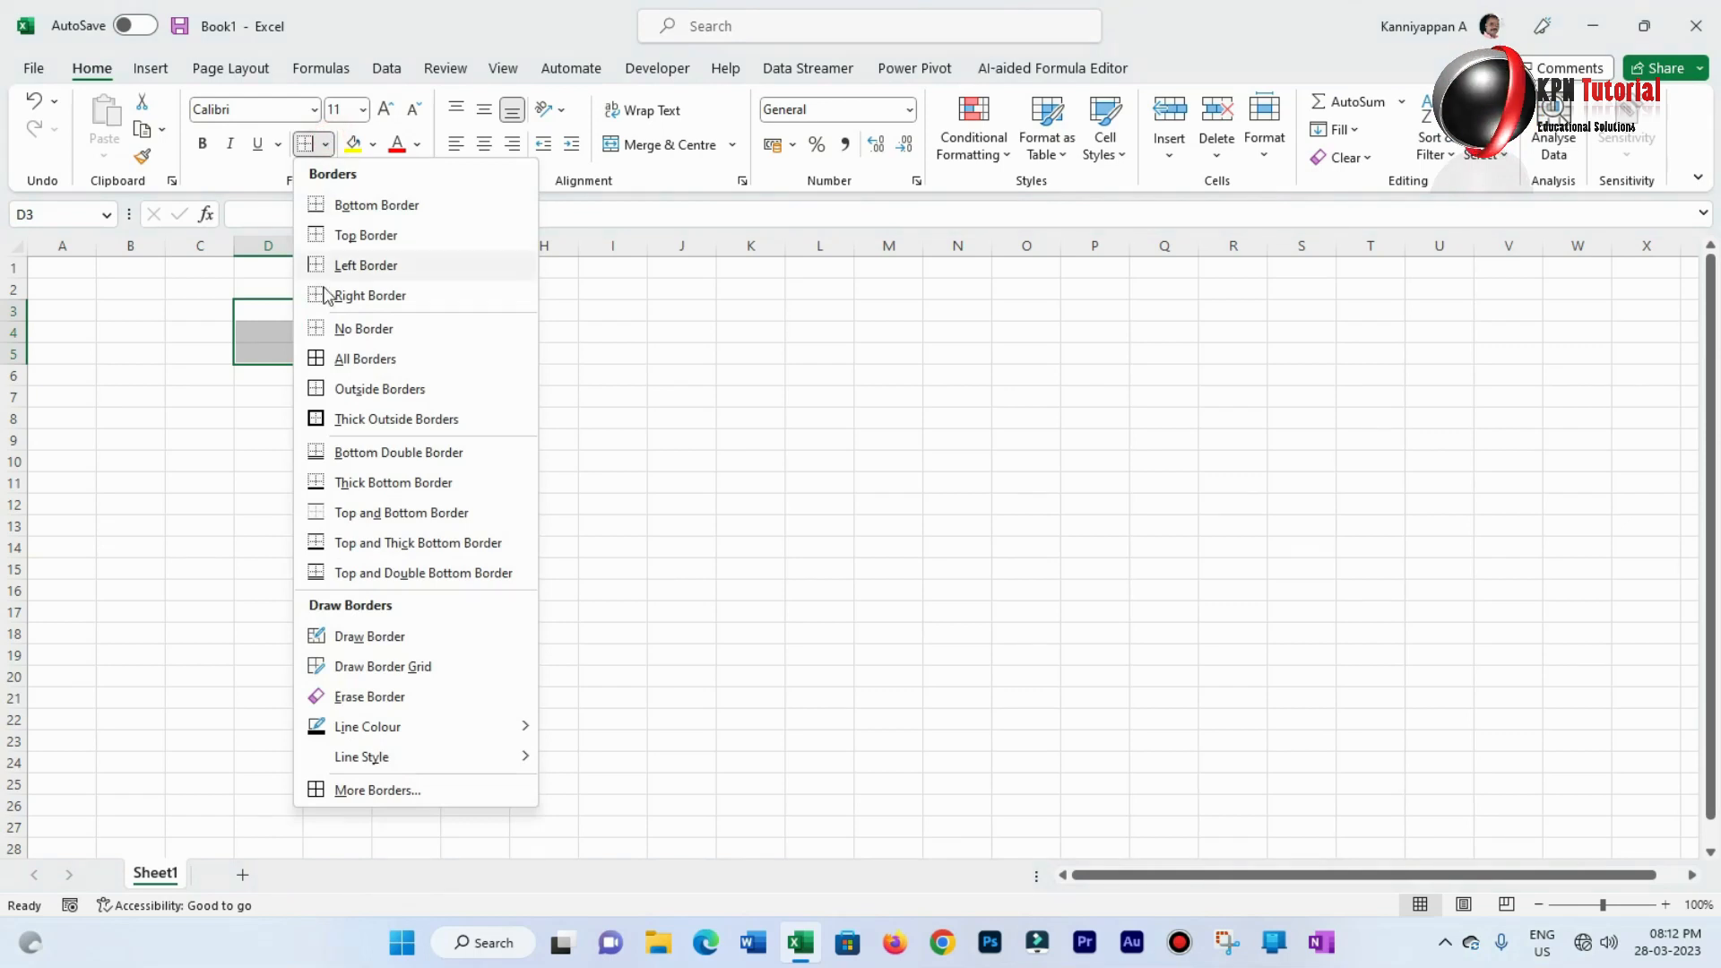
pyautogui.click(331, 330)
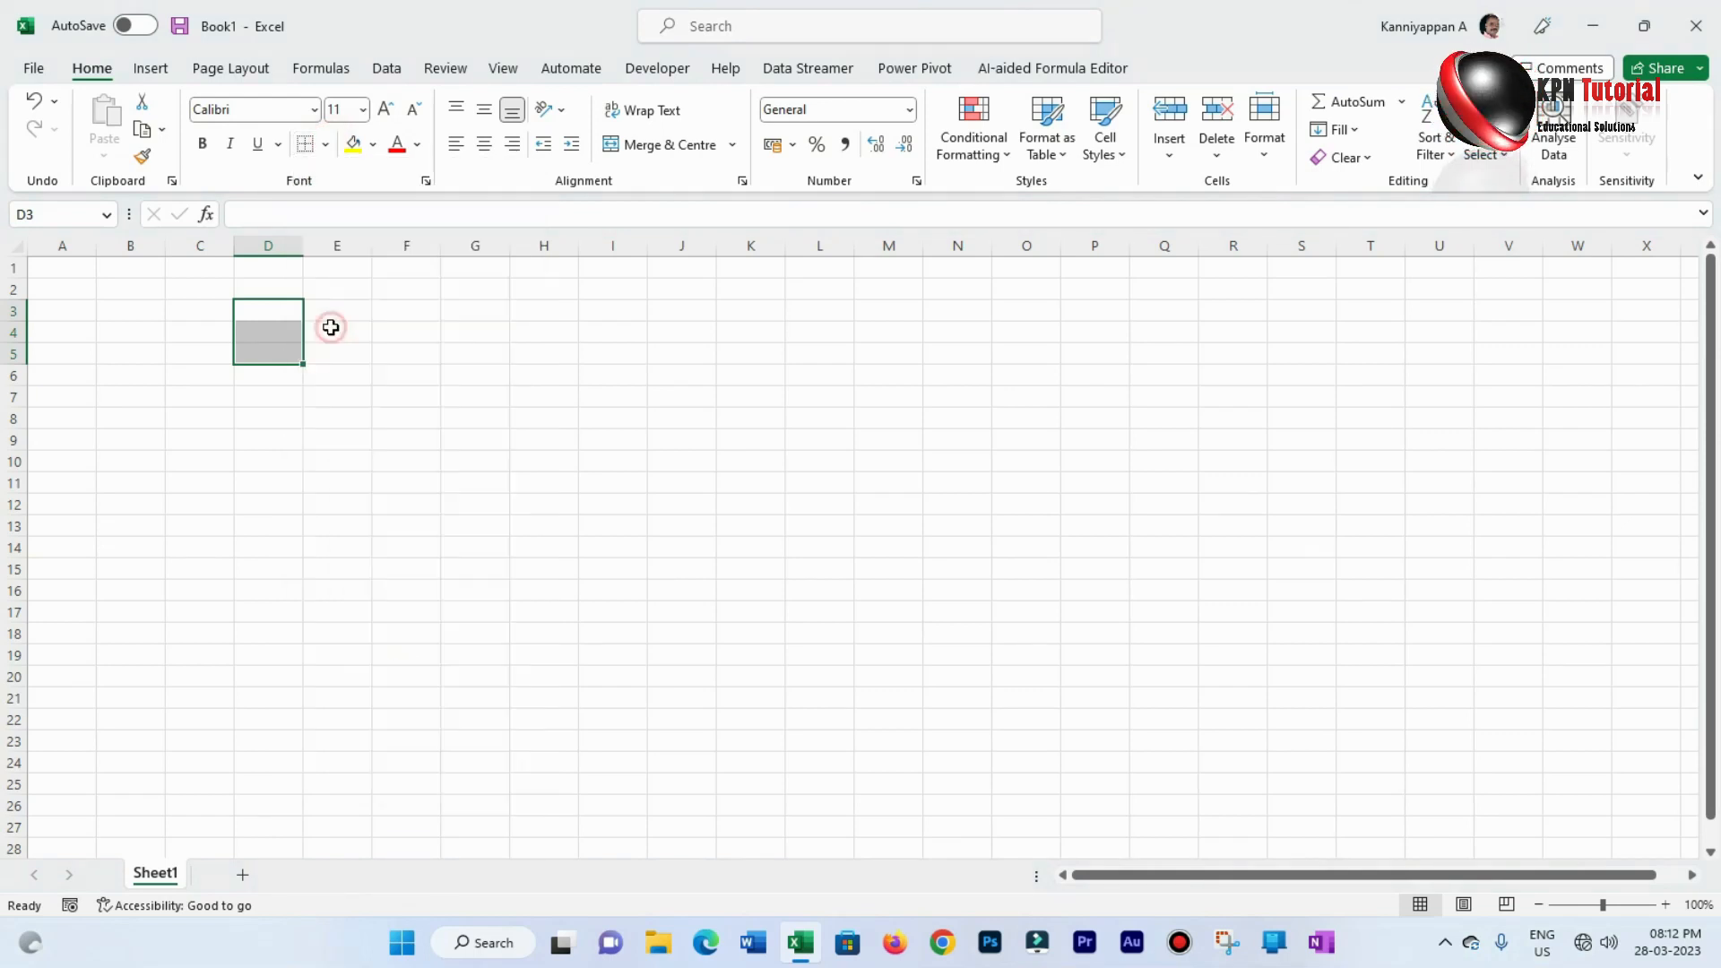
pyautogui.click(283, 414)
# Apply All Borders to the range D3:E8
pyautogui.moveTo(261, 313); pyautogui.dragTo(363, 419)
pyautogui.click(324, 144)
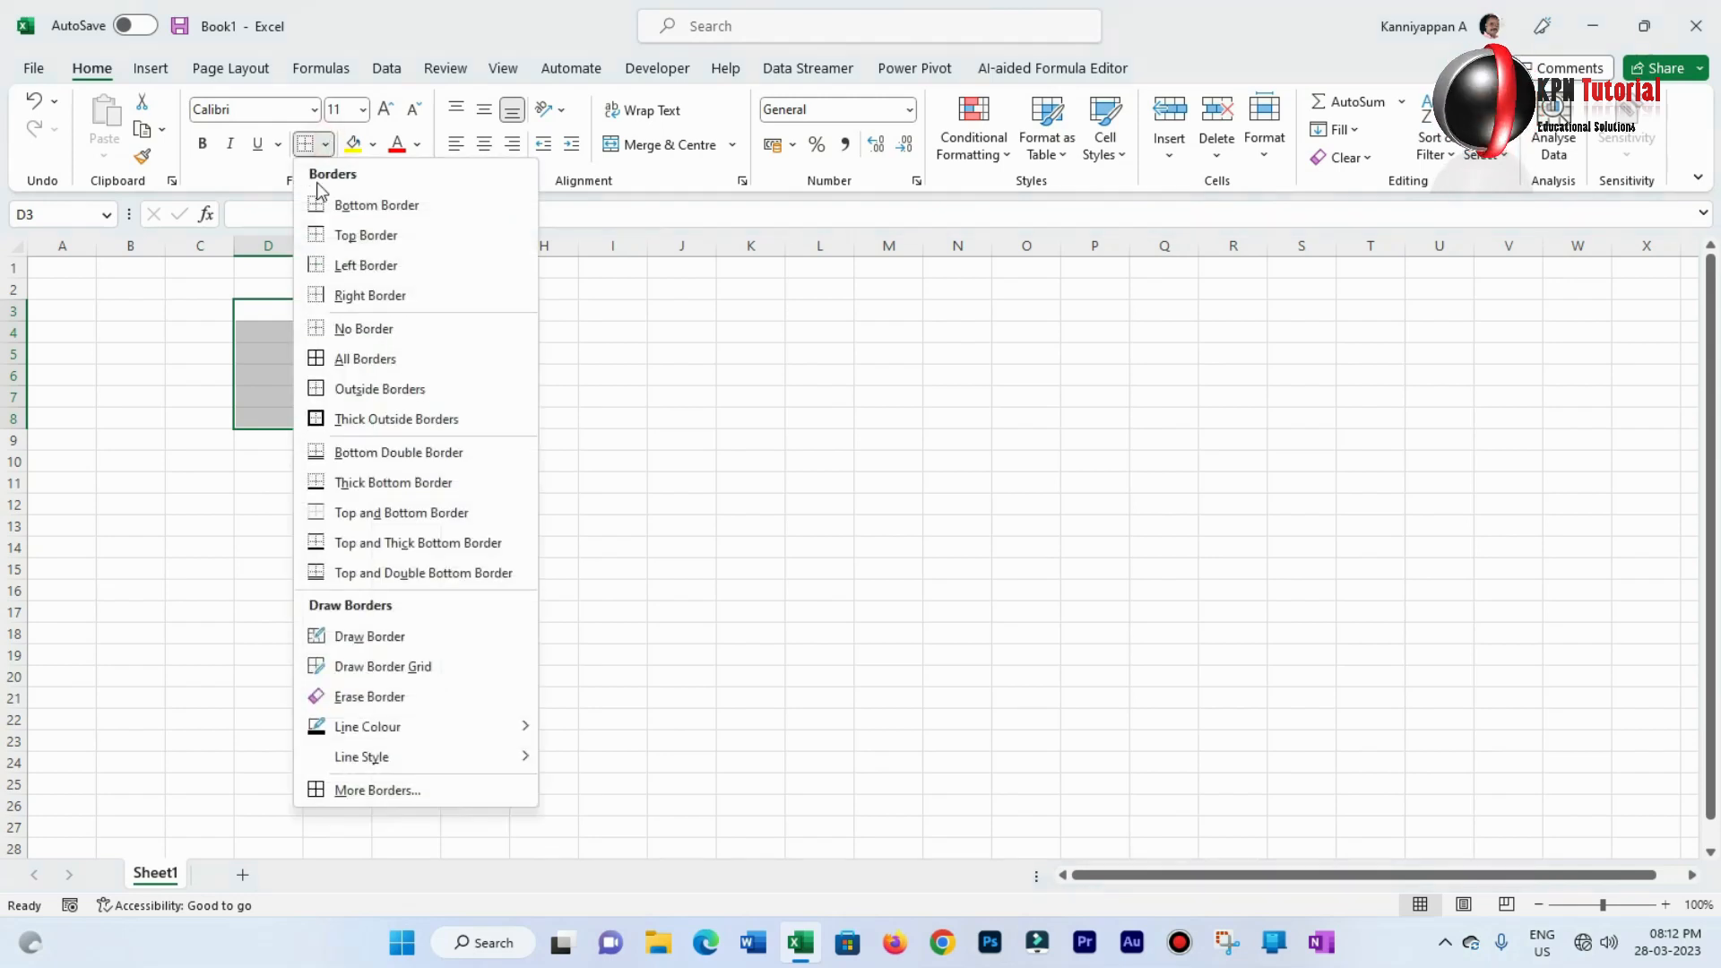
pyautogui.click(337, 359)
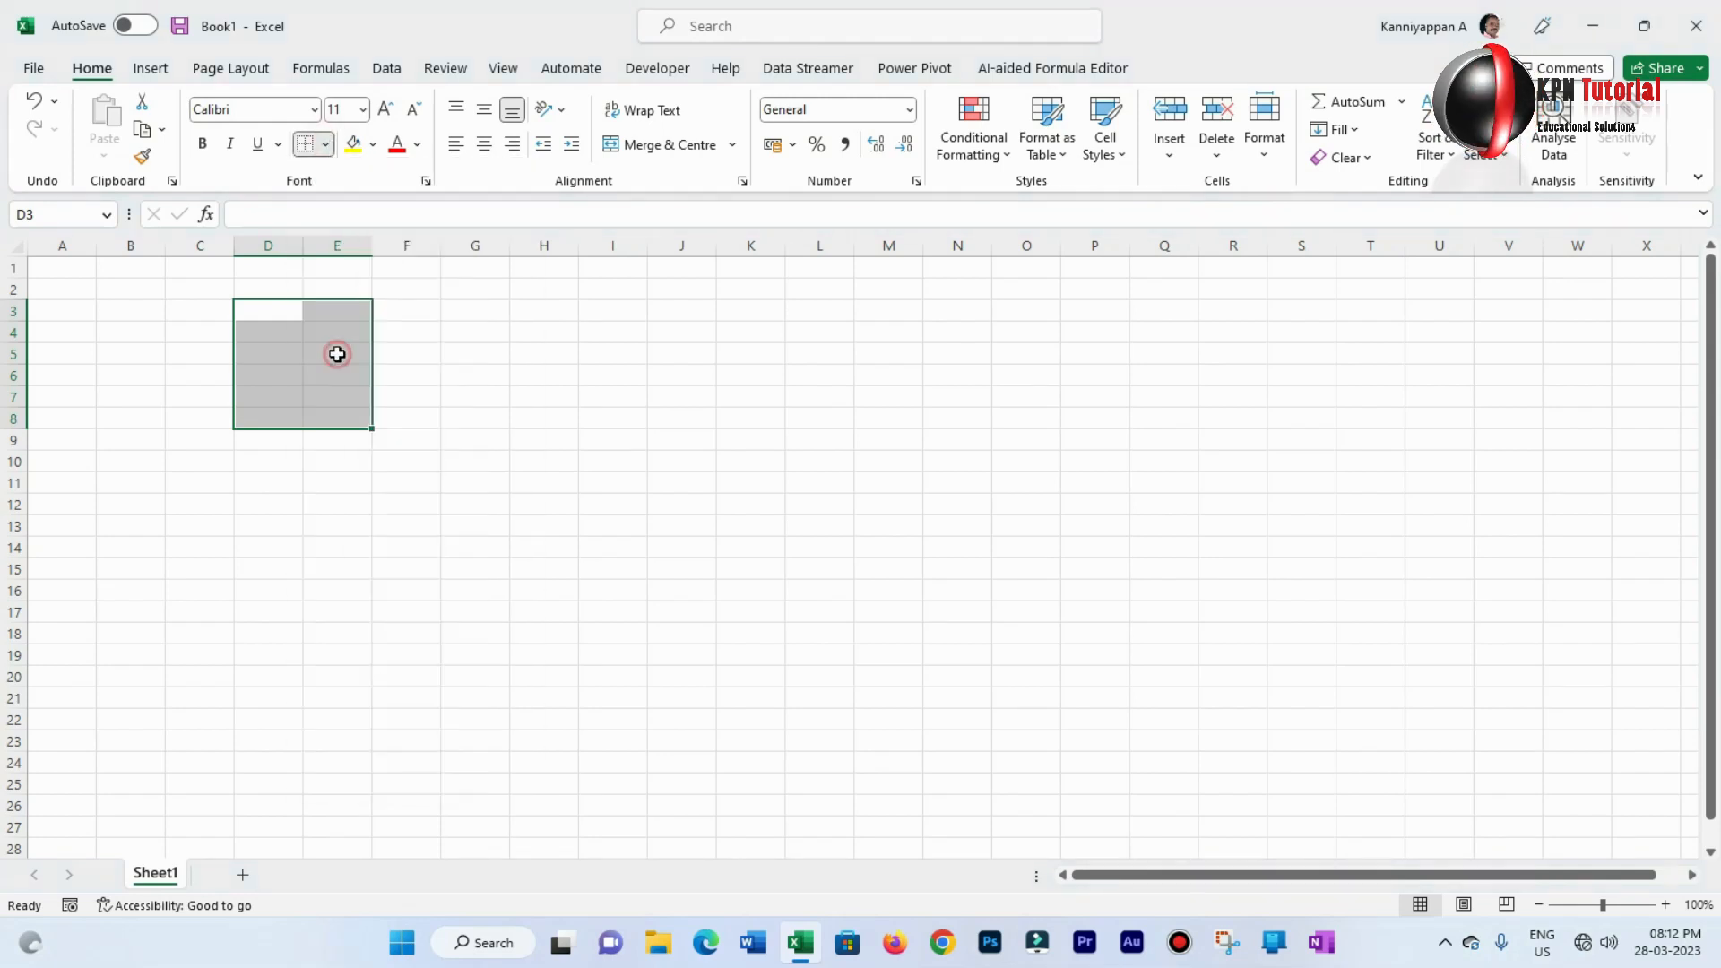
pyautogui.click(314, 404)
# Apply Outside Borders around the range G3:I8
pyautogui.moveTo(484, 311); pyautogui.dragTo(609, 428)
pyautogui.click(328, 144)
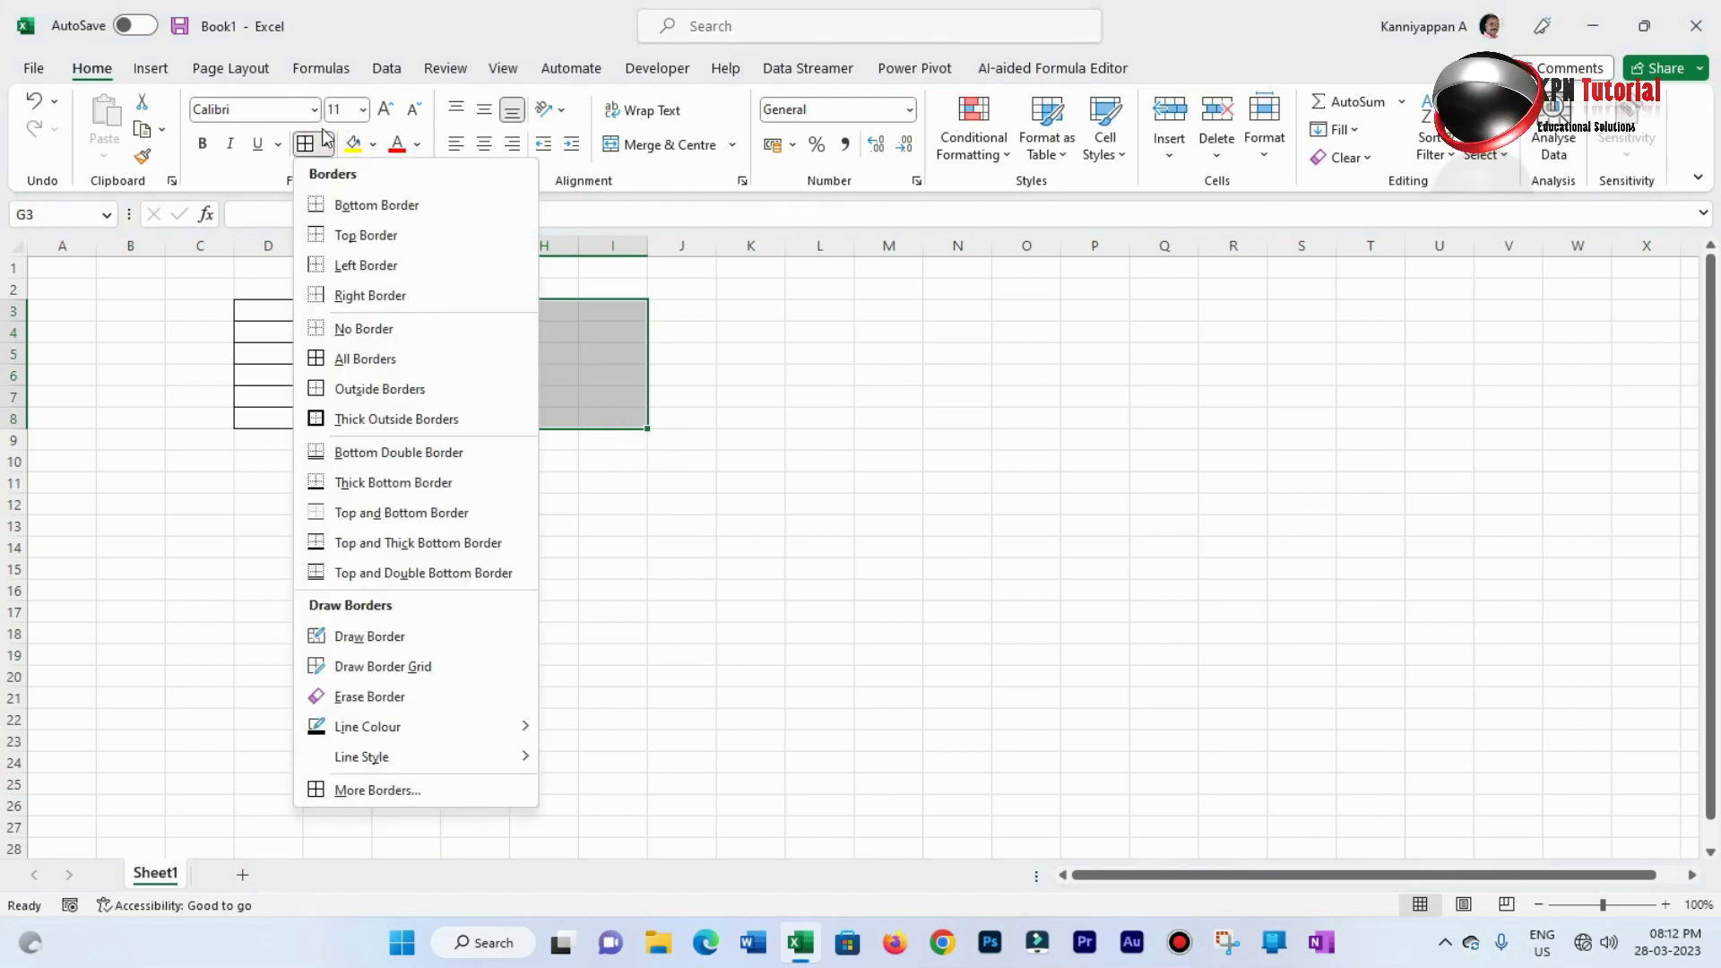
pyautogui.click(339, 388)
pyautogui.click(504, 395)
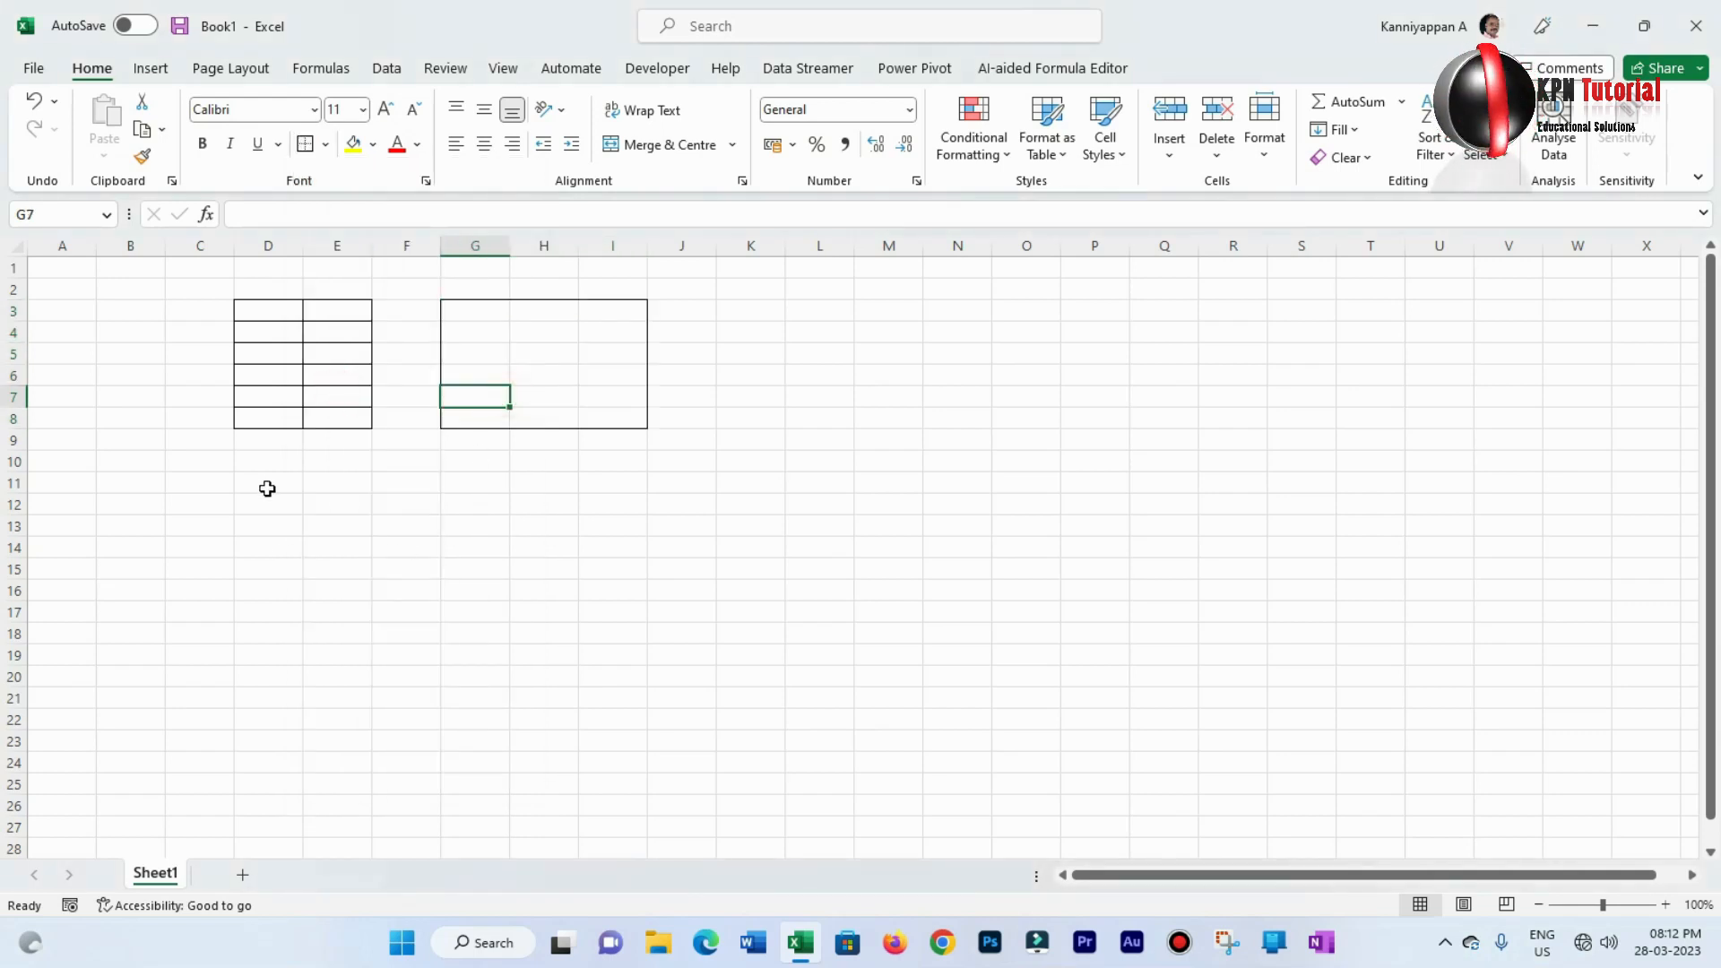
# Apply Thick Outside Borders around the range D11:E16
pyautogui.moveTo(264, 478); pyautogui.dragTo(342, 584)
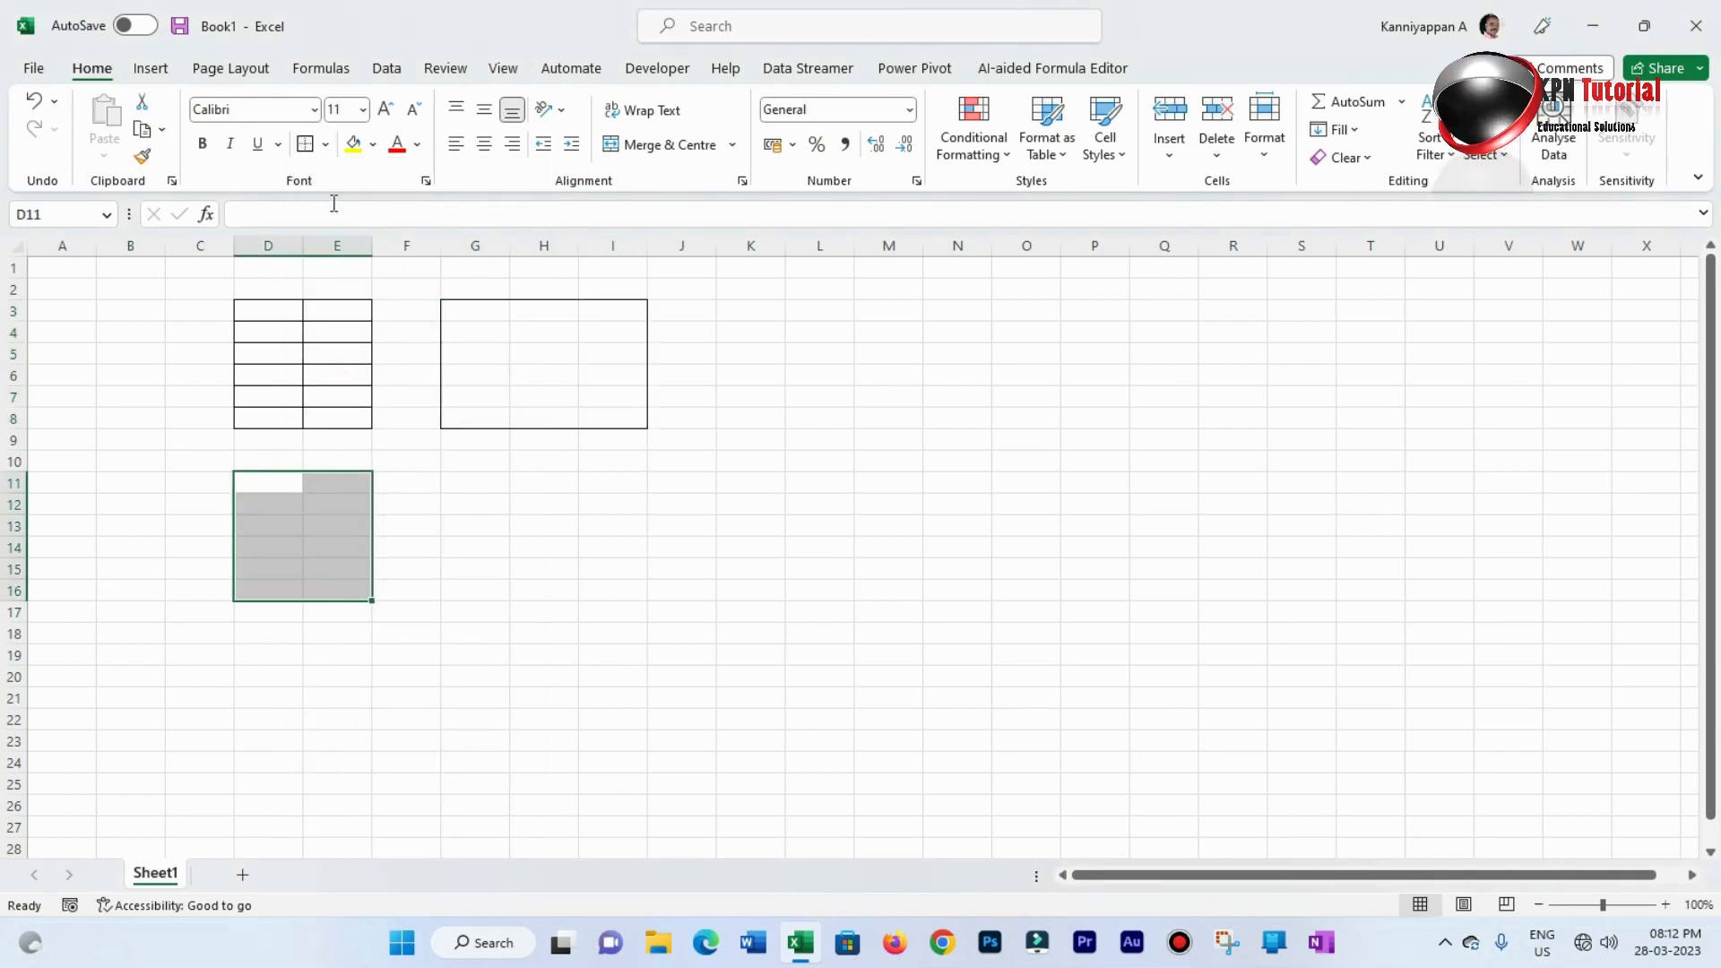
pyautogui.click(326, 145)
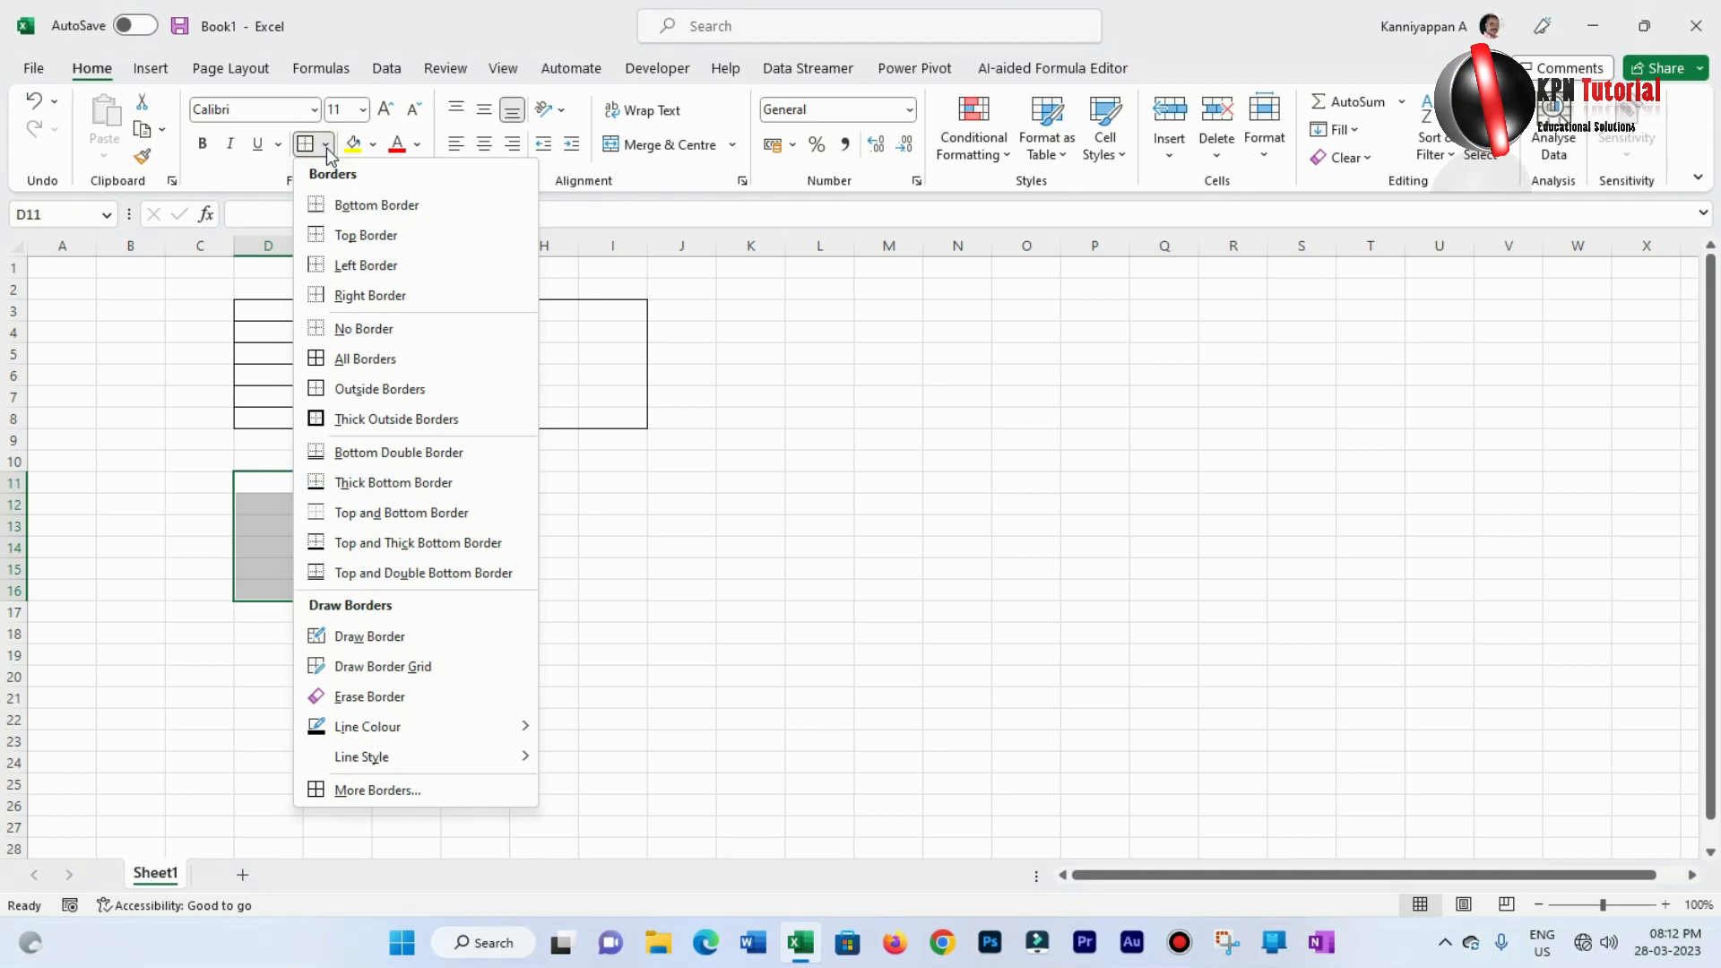
pyautogui.click(354, 419)
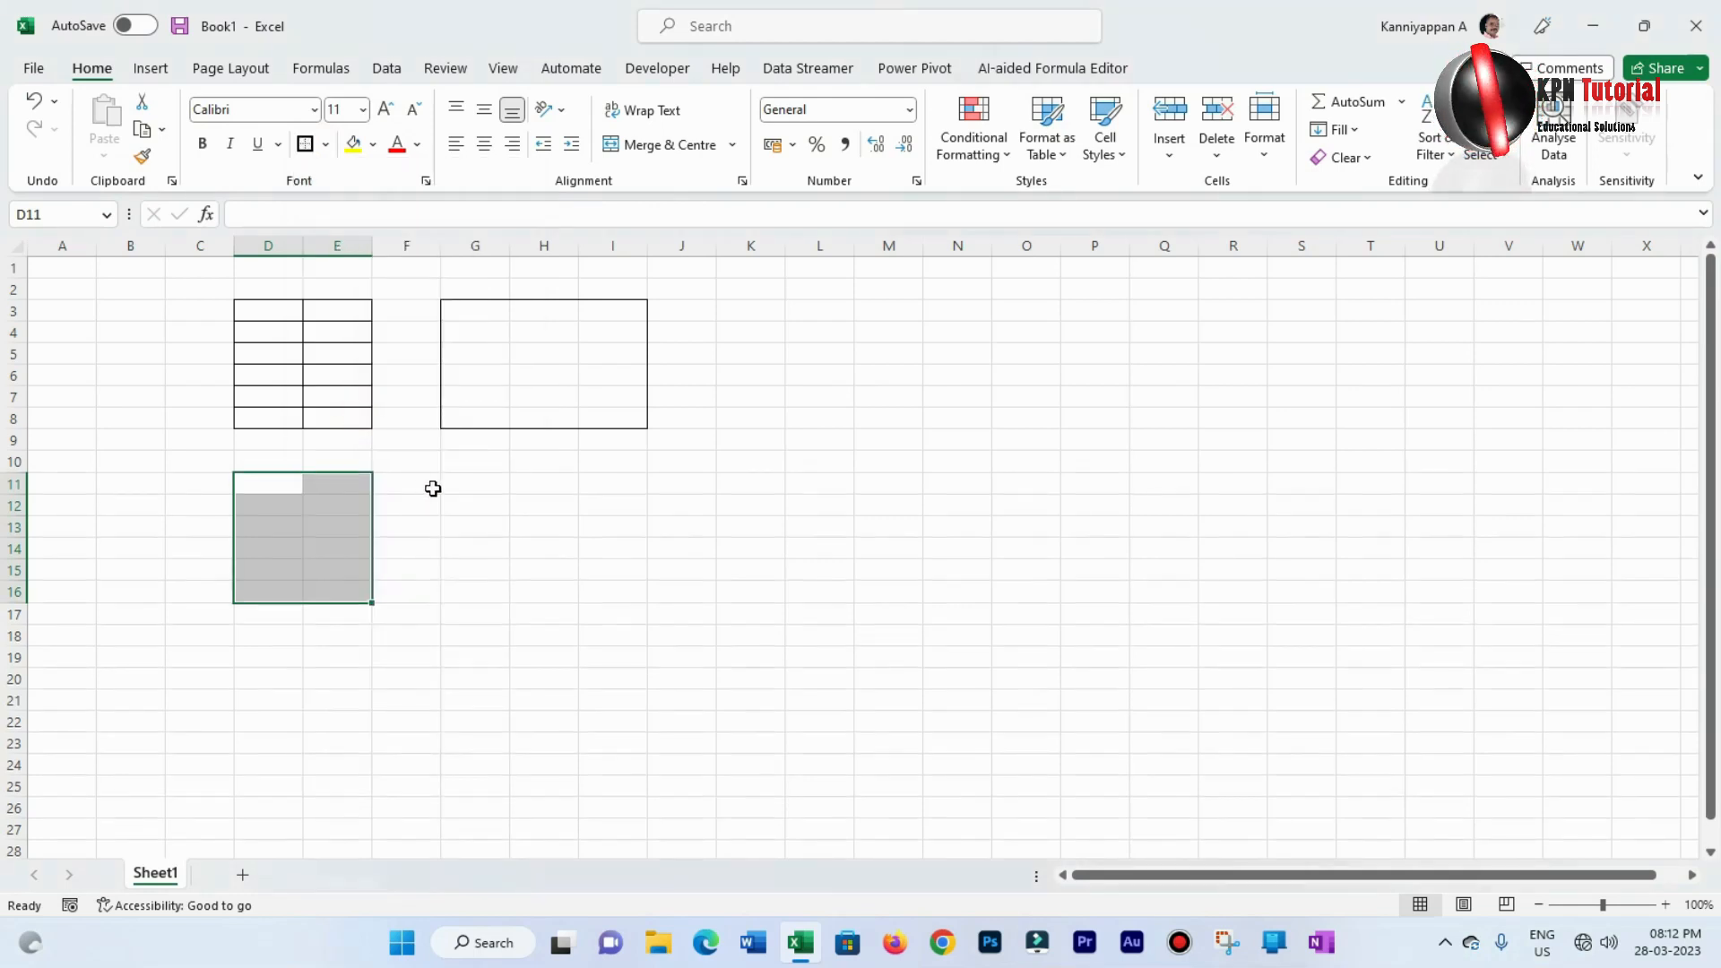
# Apply a Bottom Double Border to the range G11:I17
pyautogui.moveTo(475, 480); pyautogui.dragTo(620, 602)
pyautogui.click(326, 145)
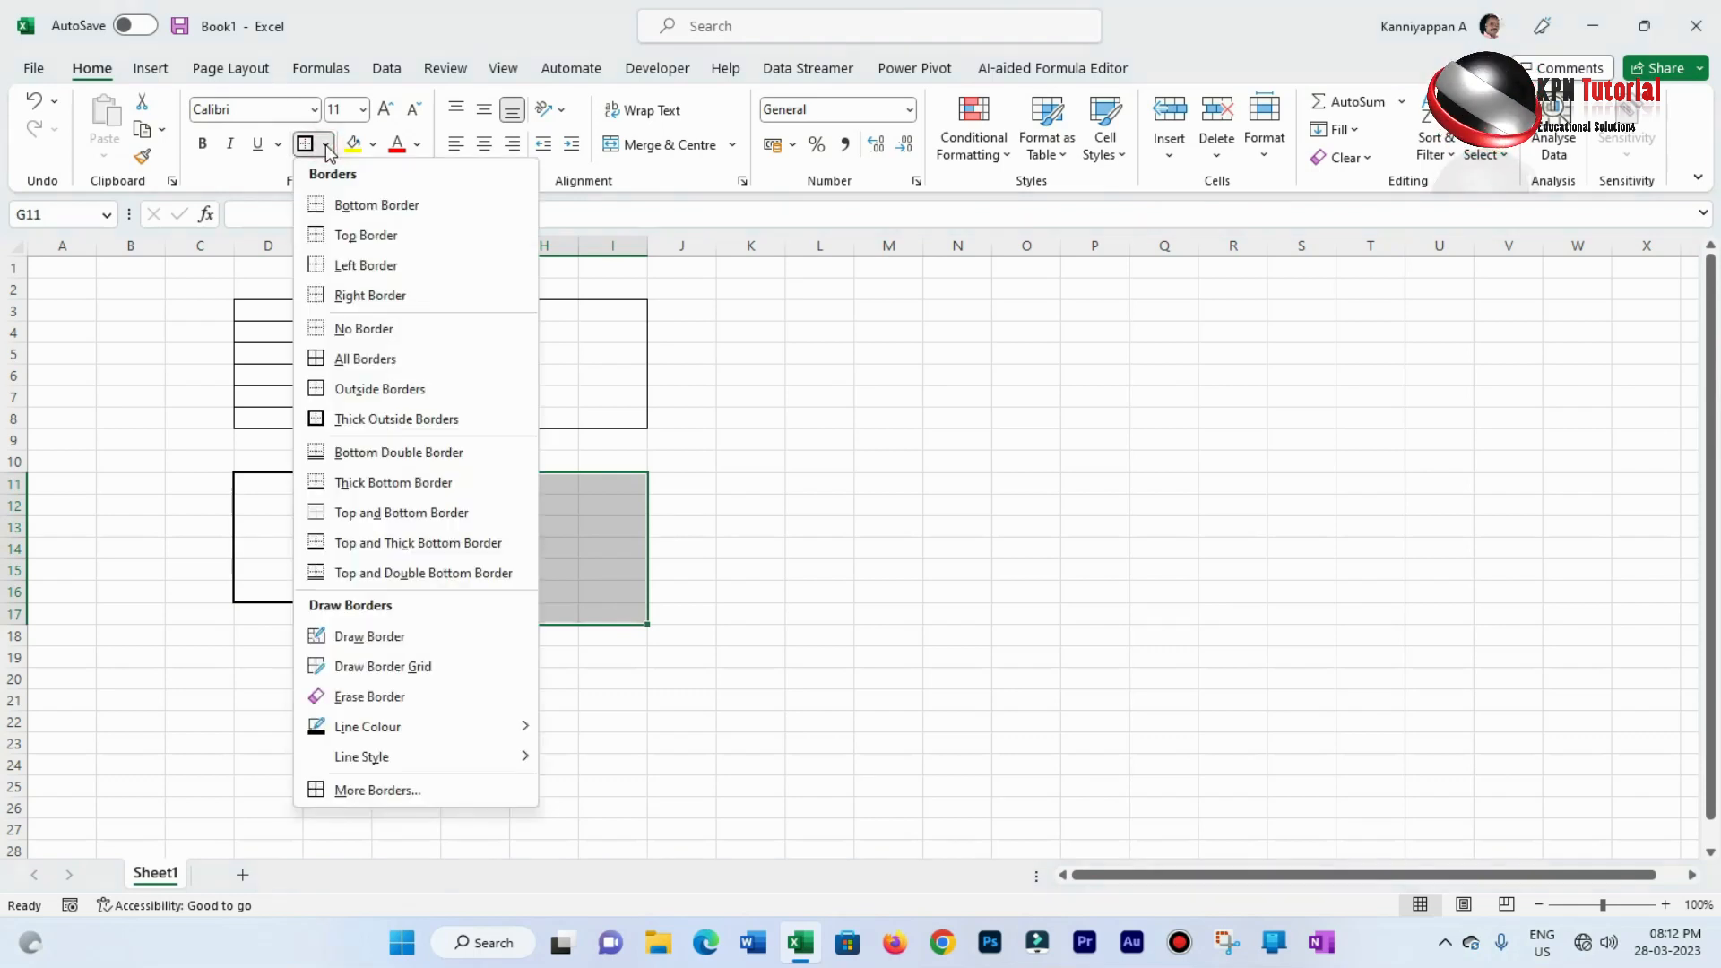
pyautogui.click(359, 453)
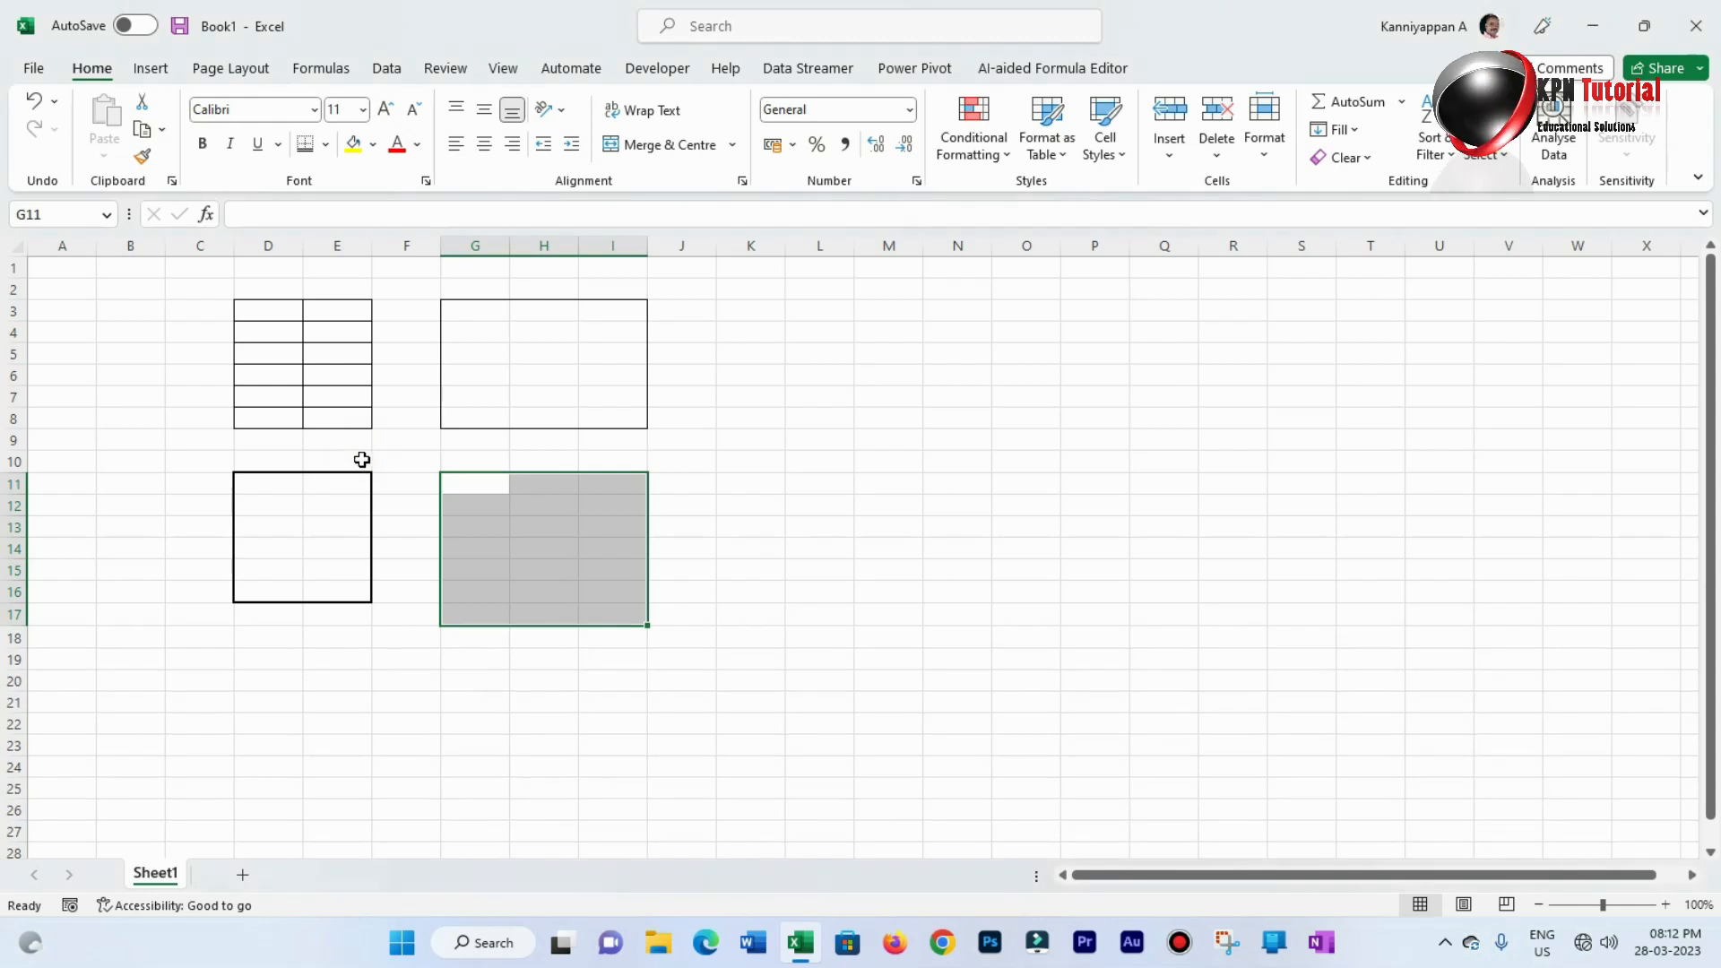
pyautogui.click(380, 507)
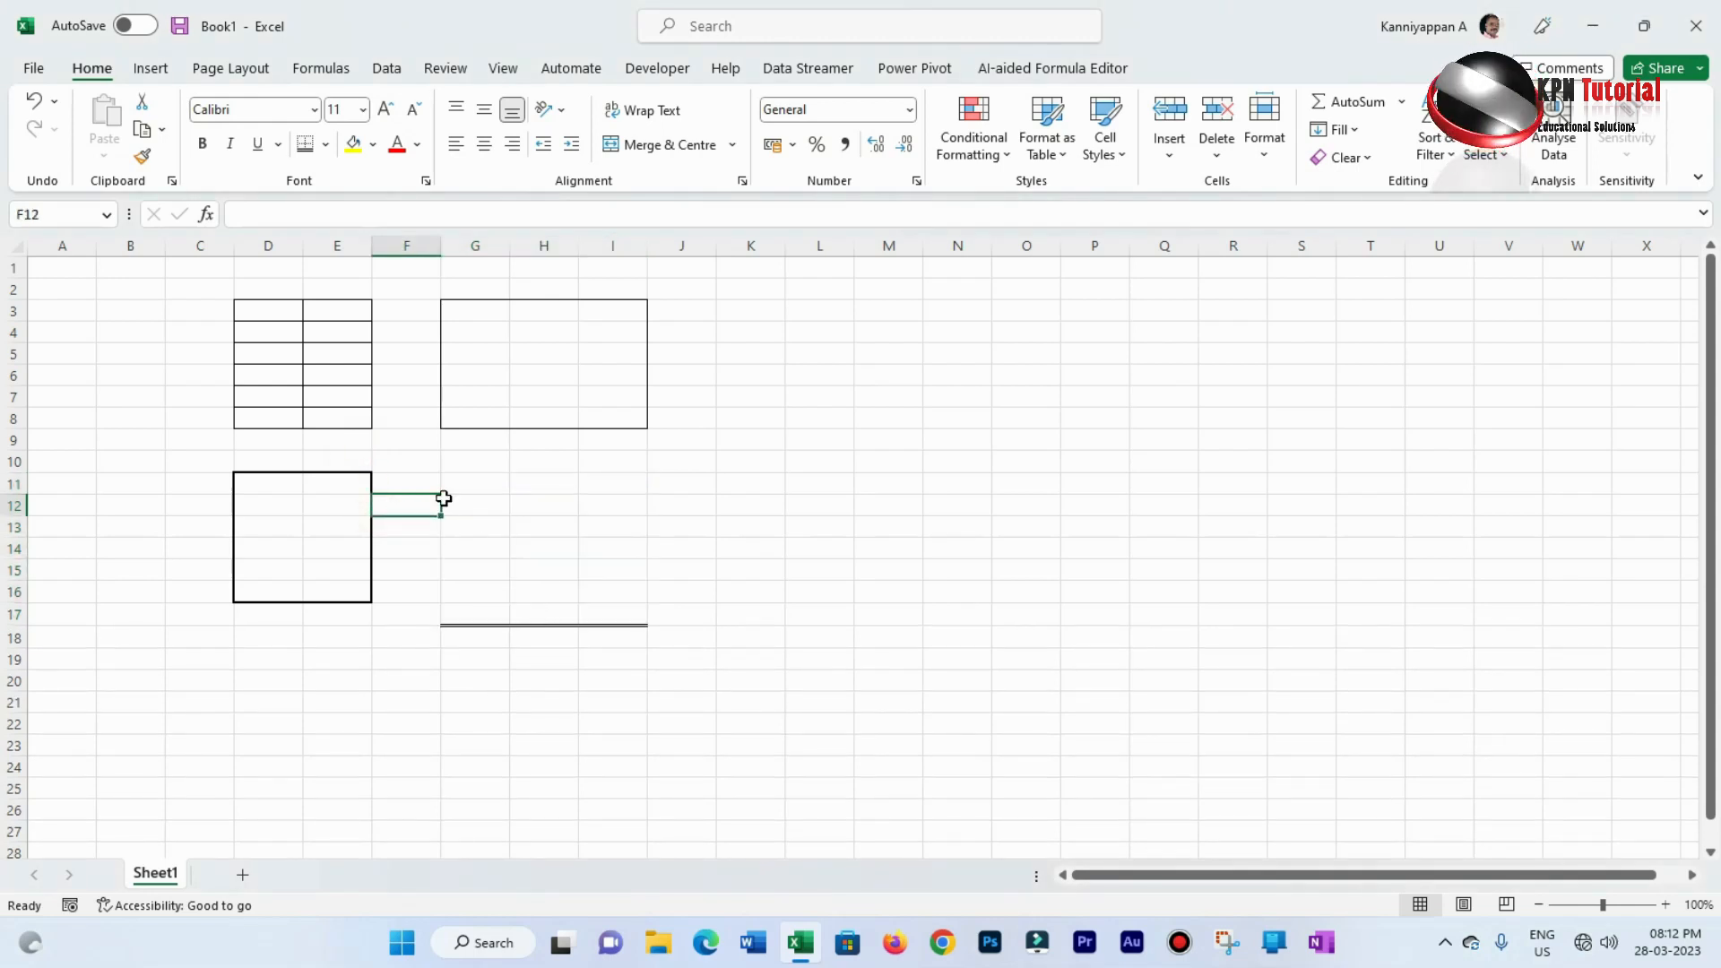
# Apply a Thick Bottom Border to cells G11:H11
pyautogui.moveTo(464, 484); pyautogui.dragTo(556, 488)
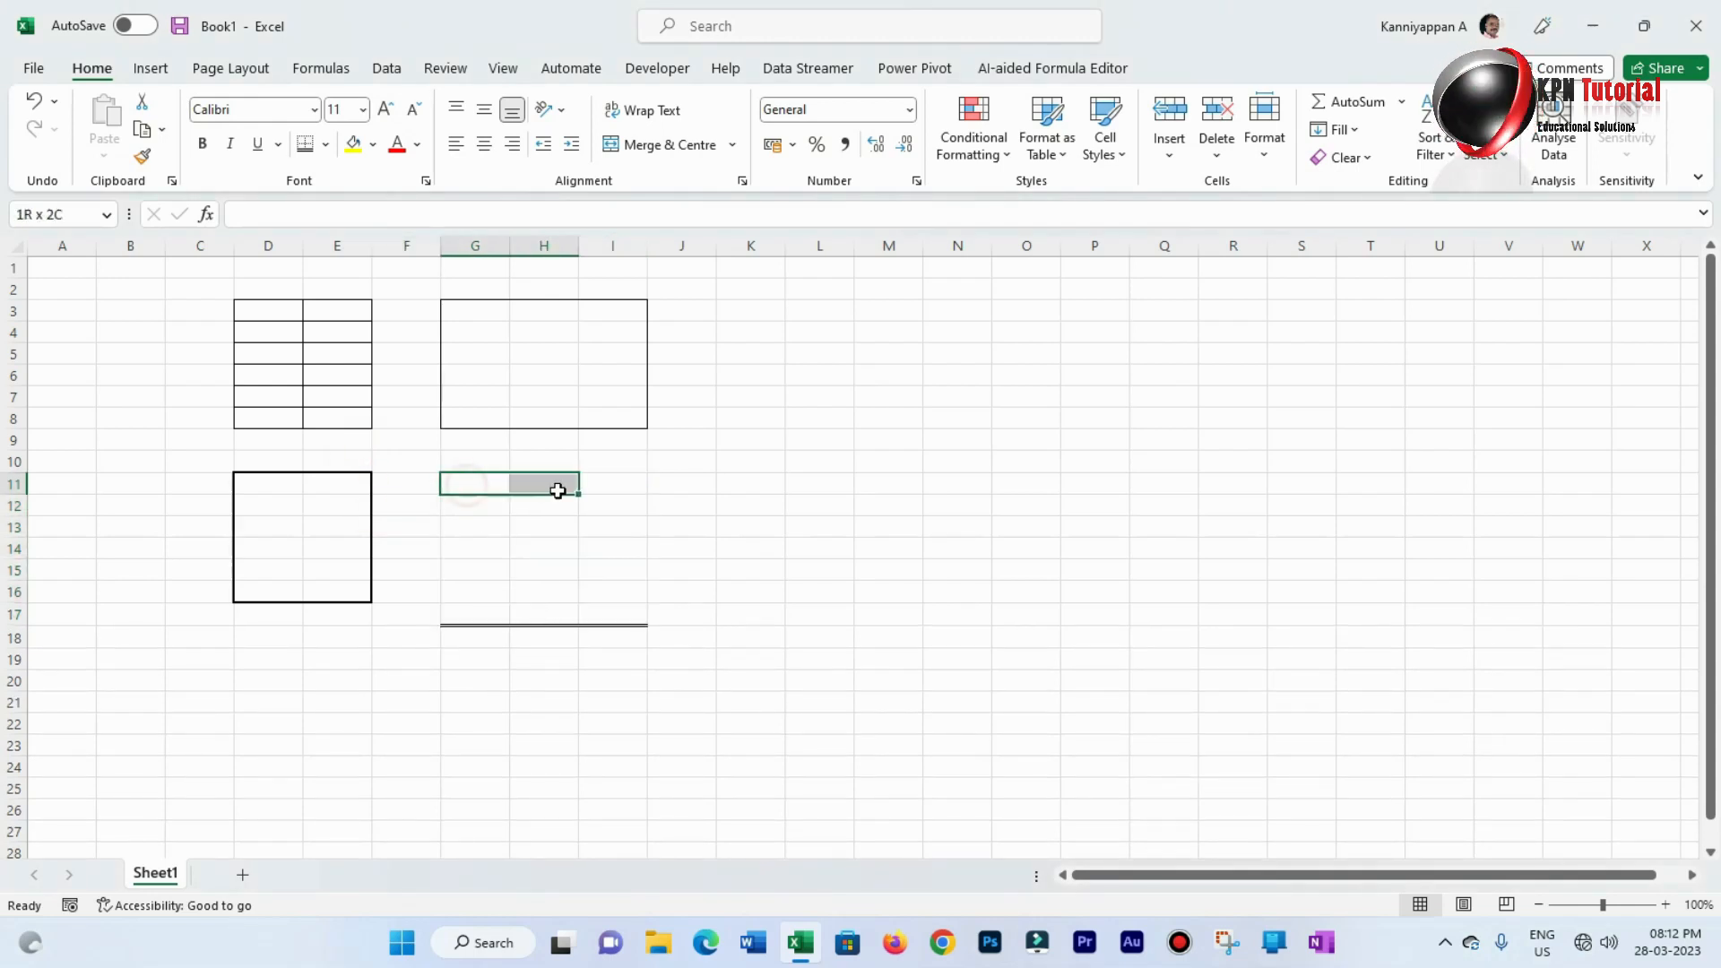
pyautogui.click(326, 145)
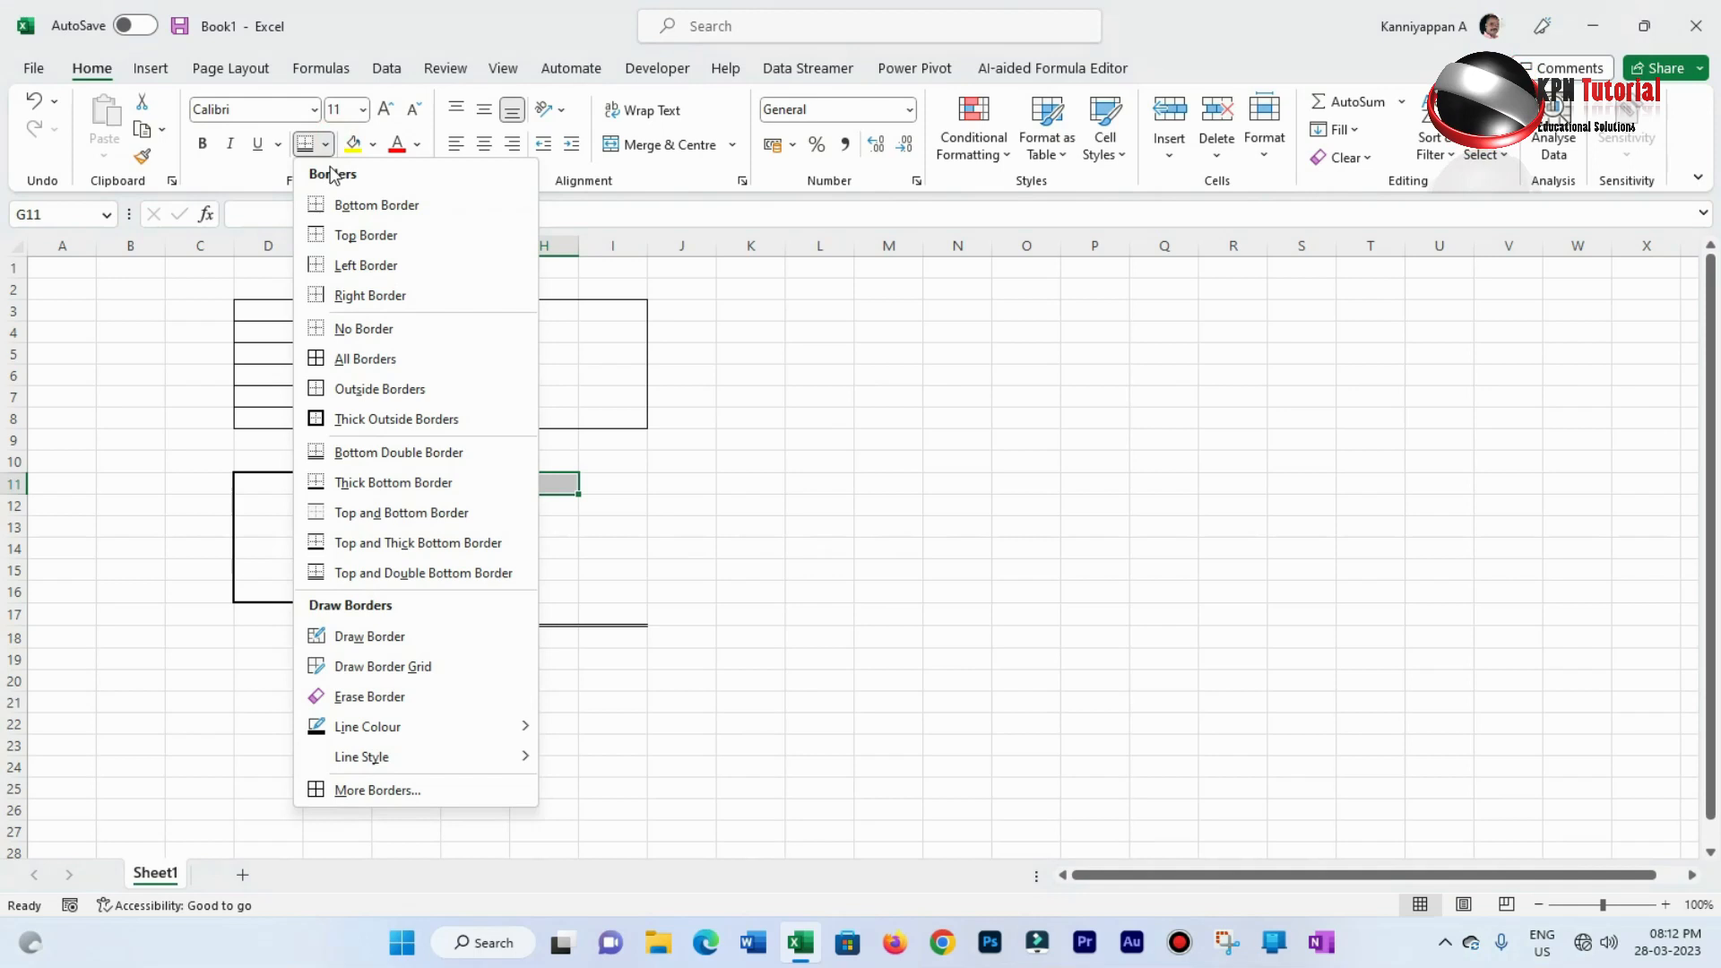
pyautogui.click(391, 485)
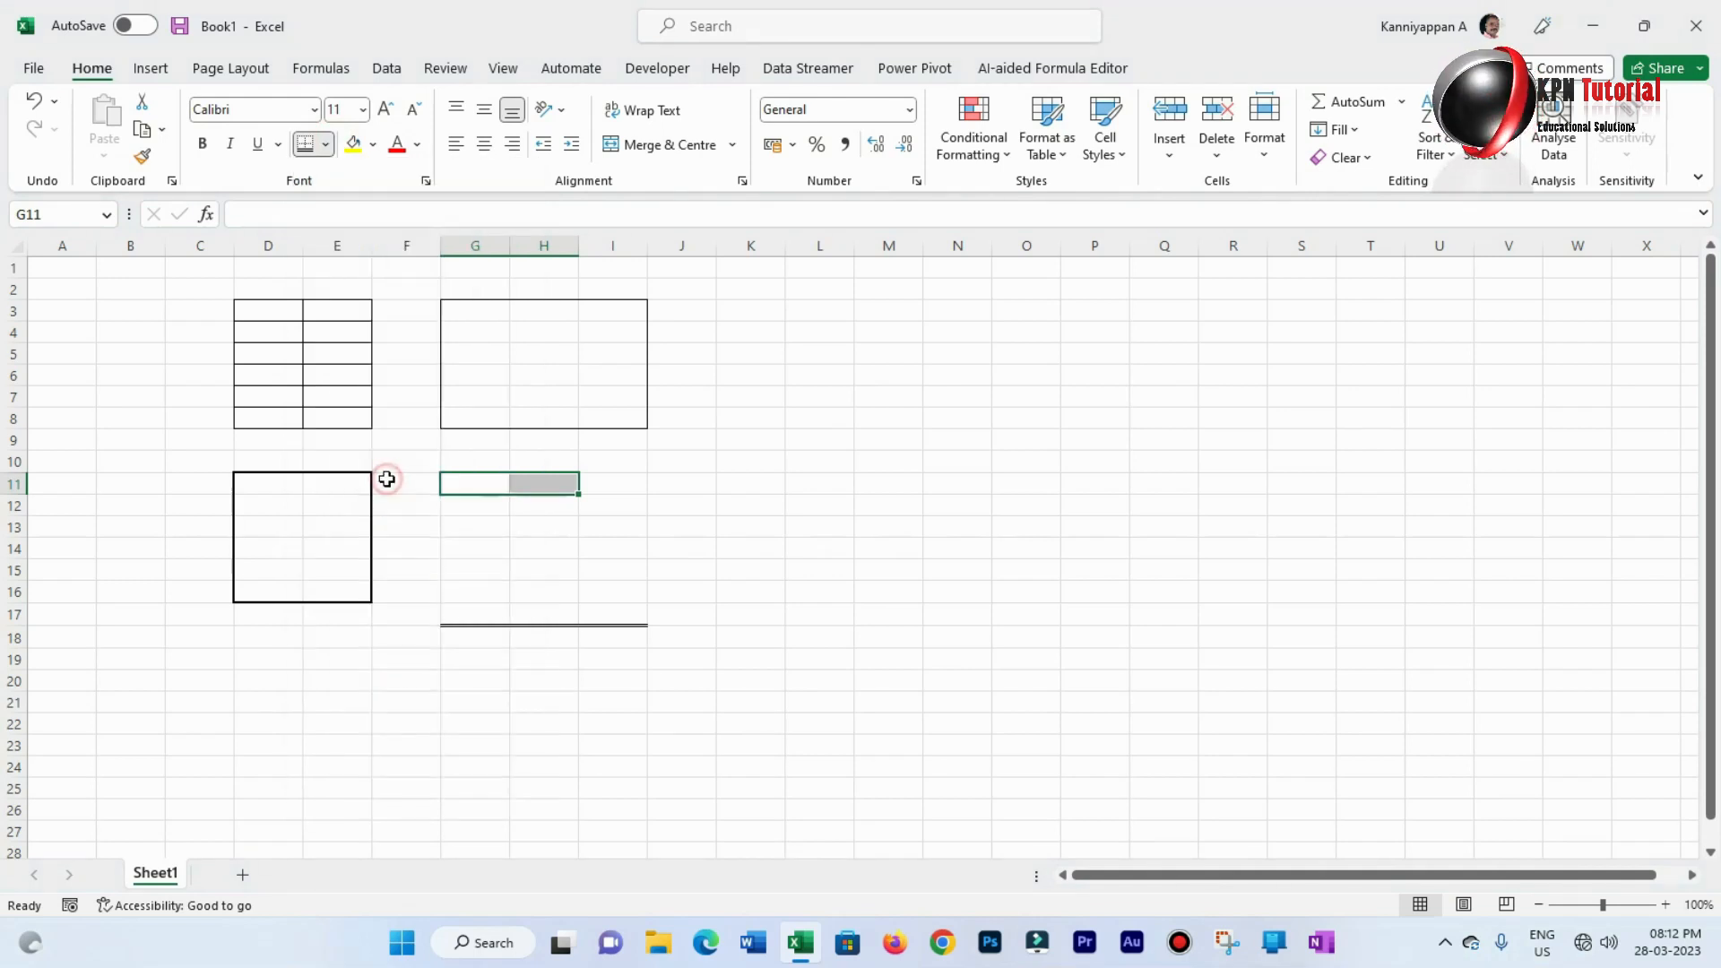
# Set the border line colour to green and draw a border around the range L14:T22
pyautogui.click(468, 554)
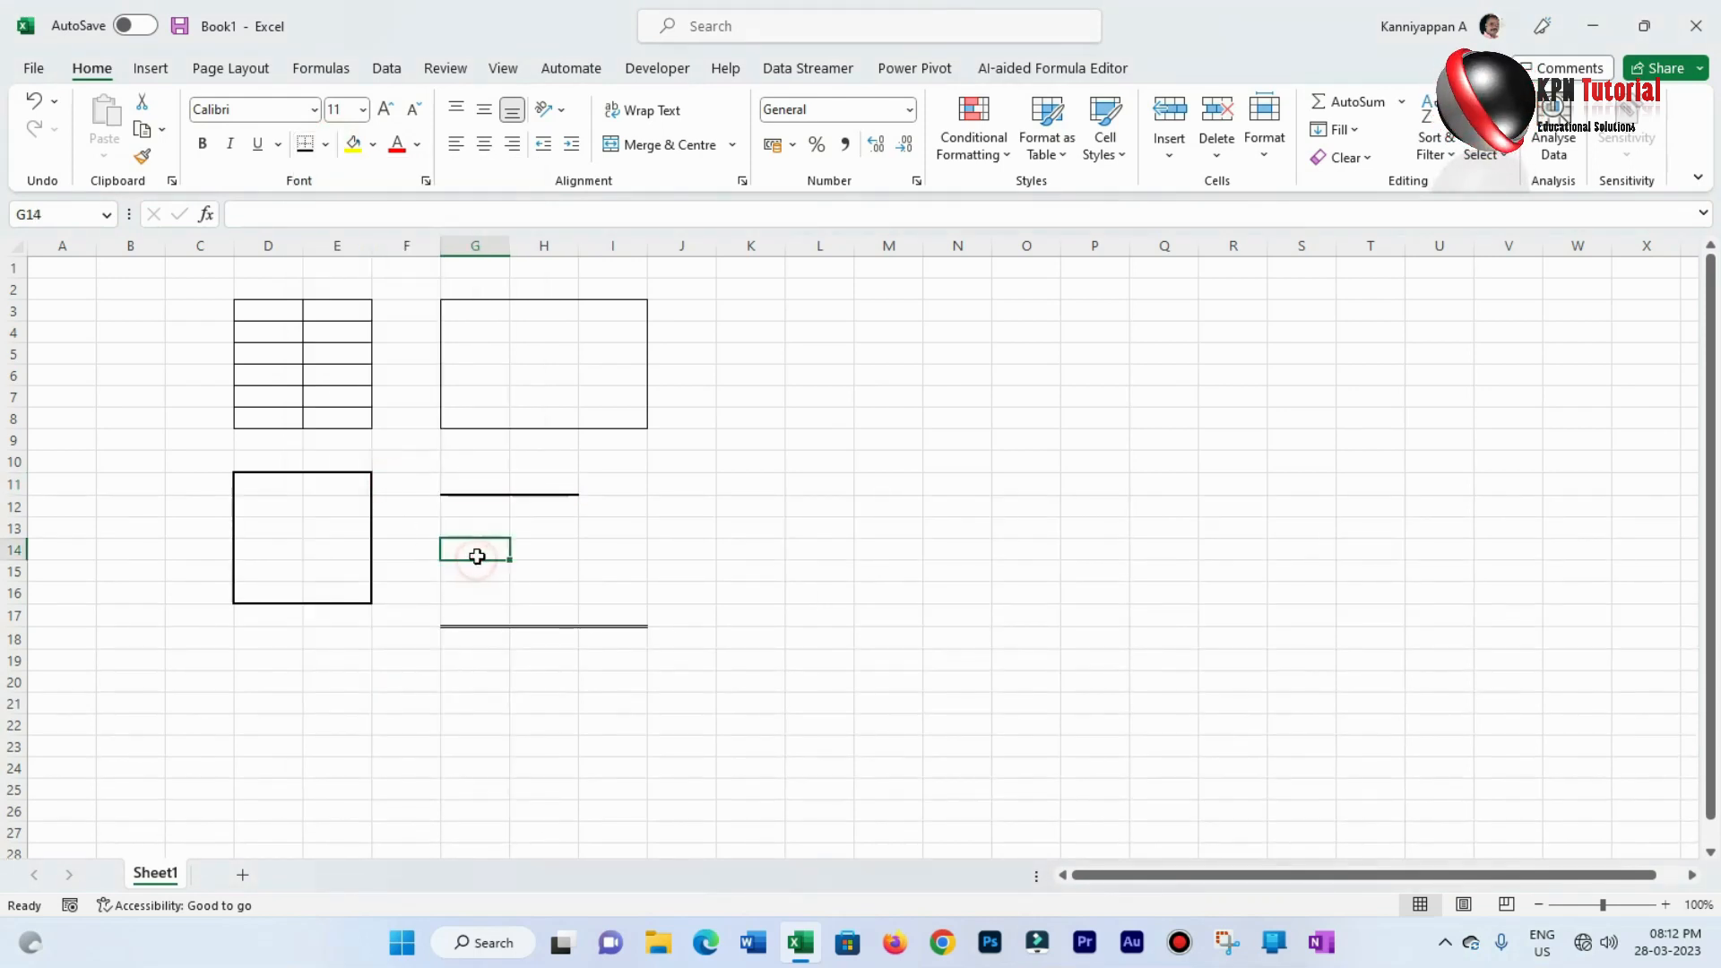
pyautogui.click(328, 144)
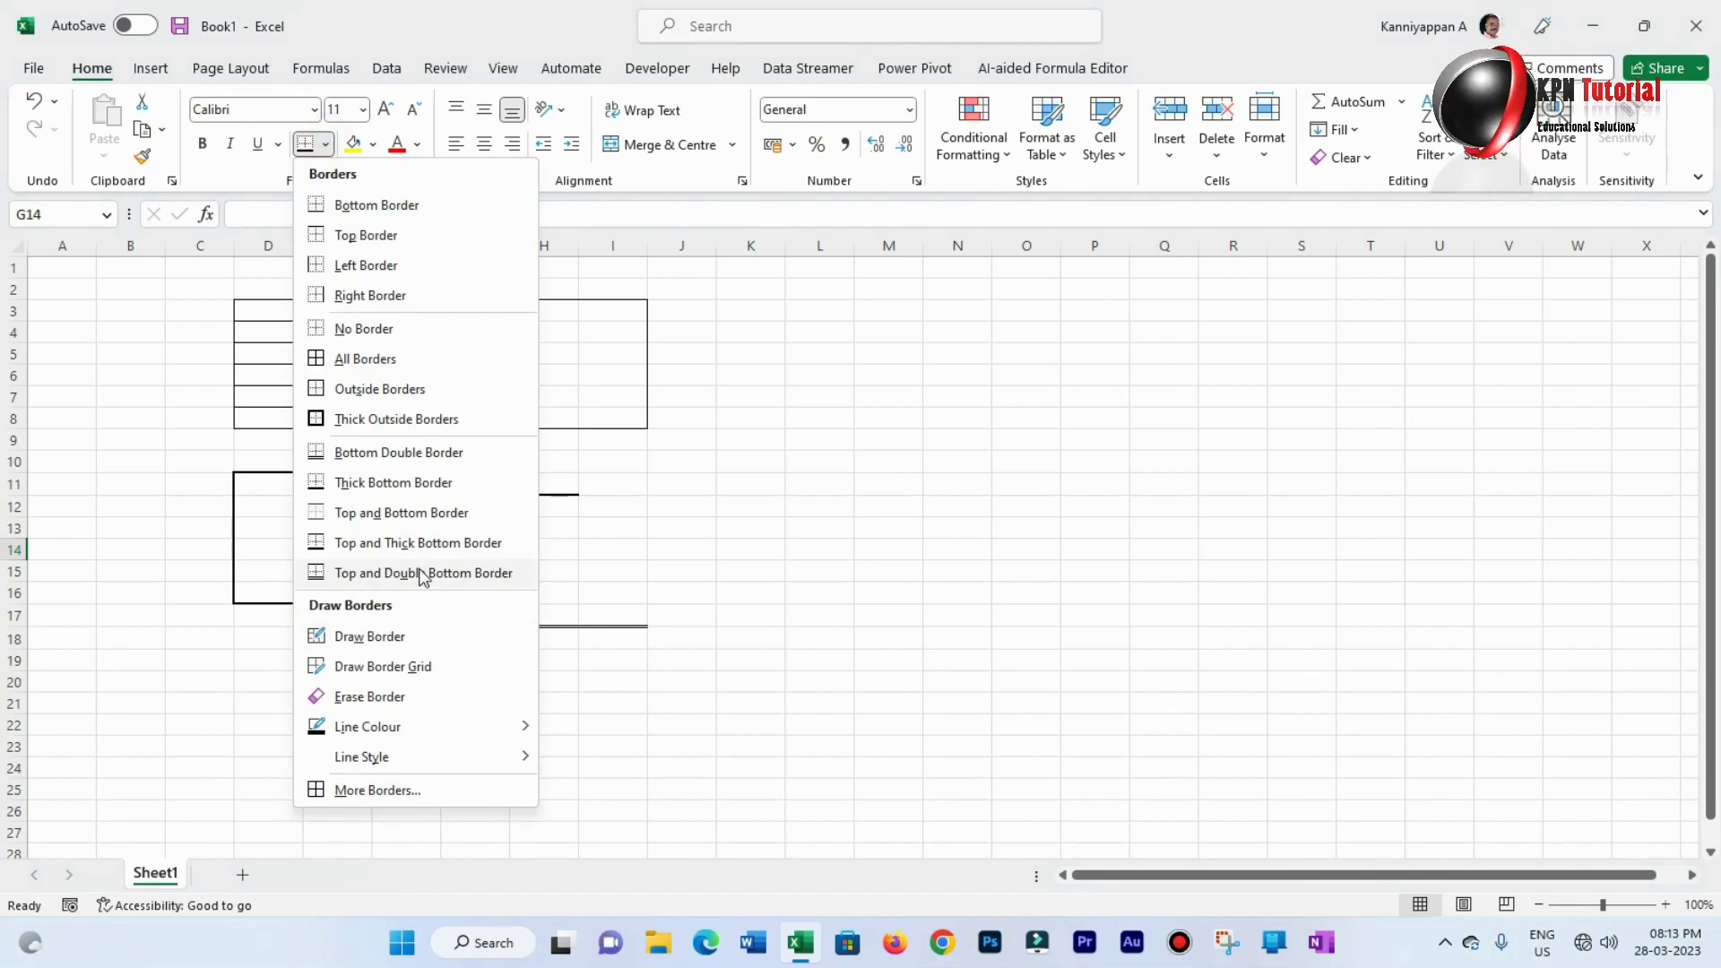
pyautogui.moveTo(401, 733)
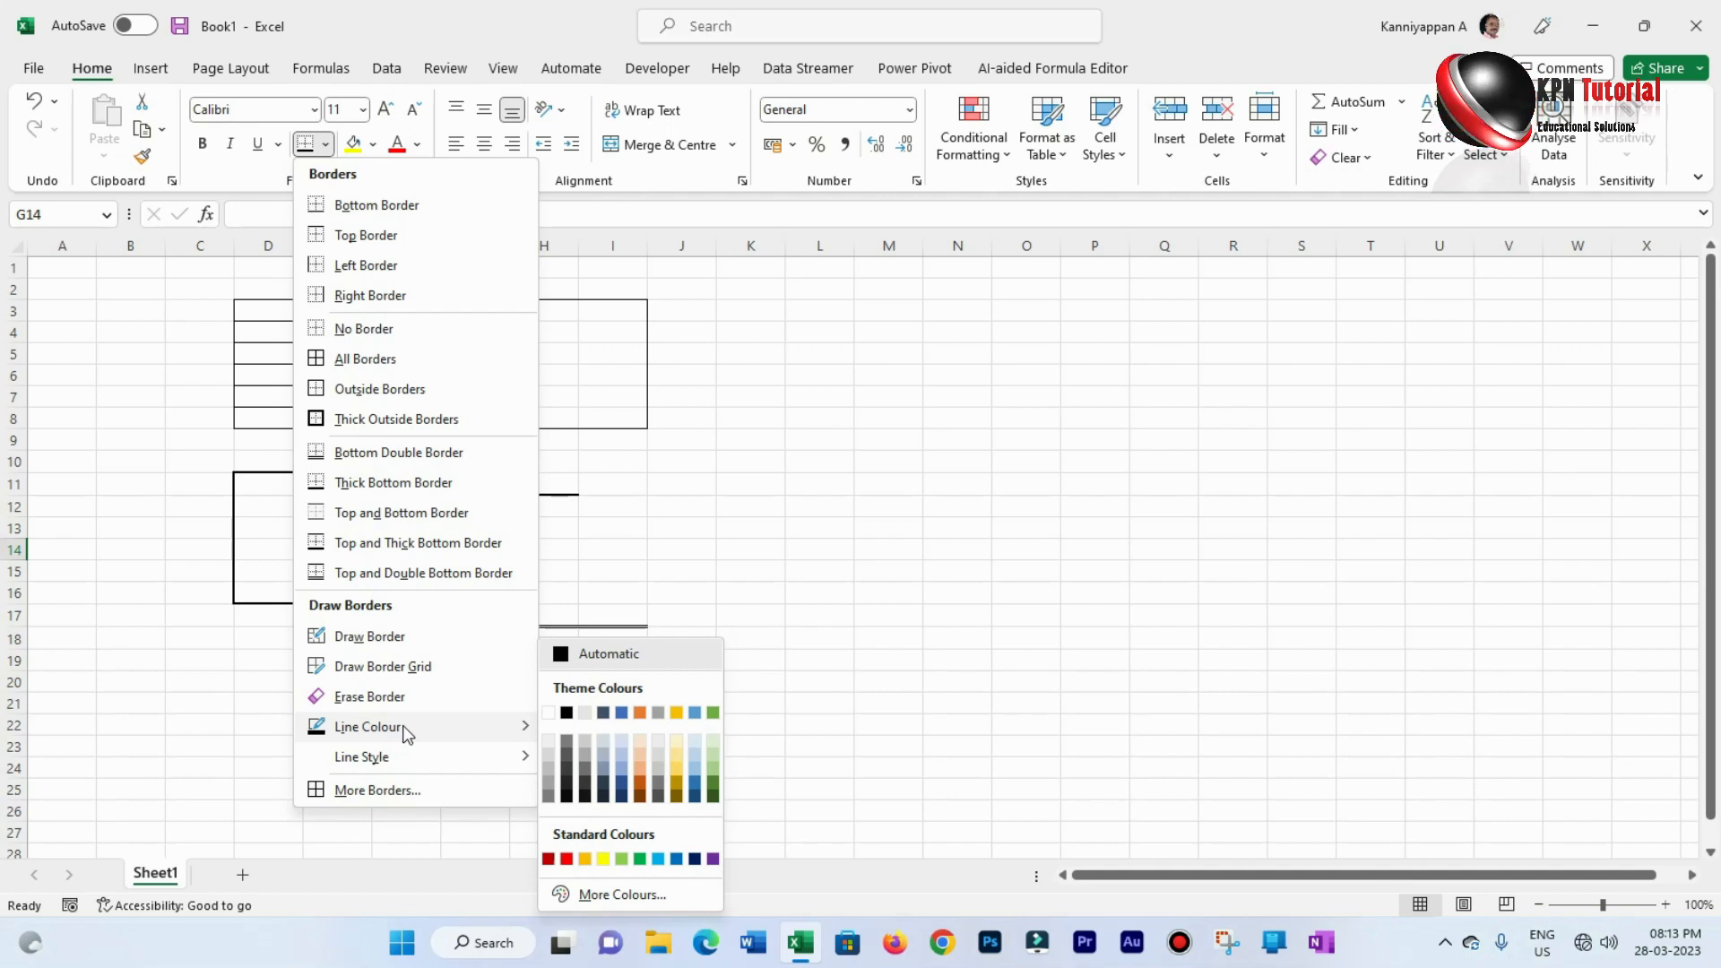
pyautogui.click(714, 714)
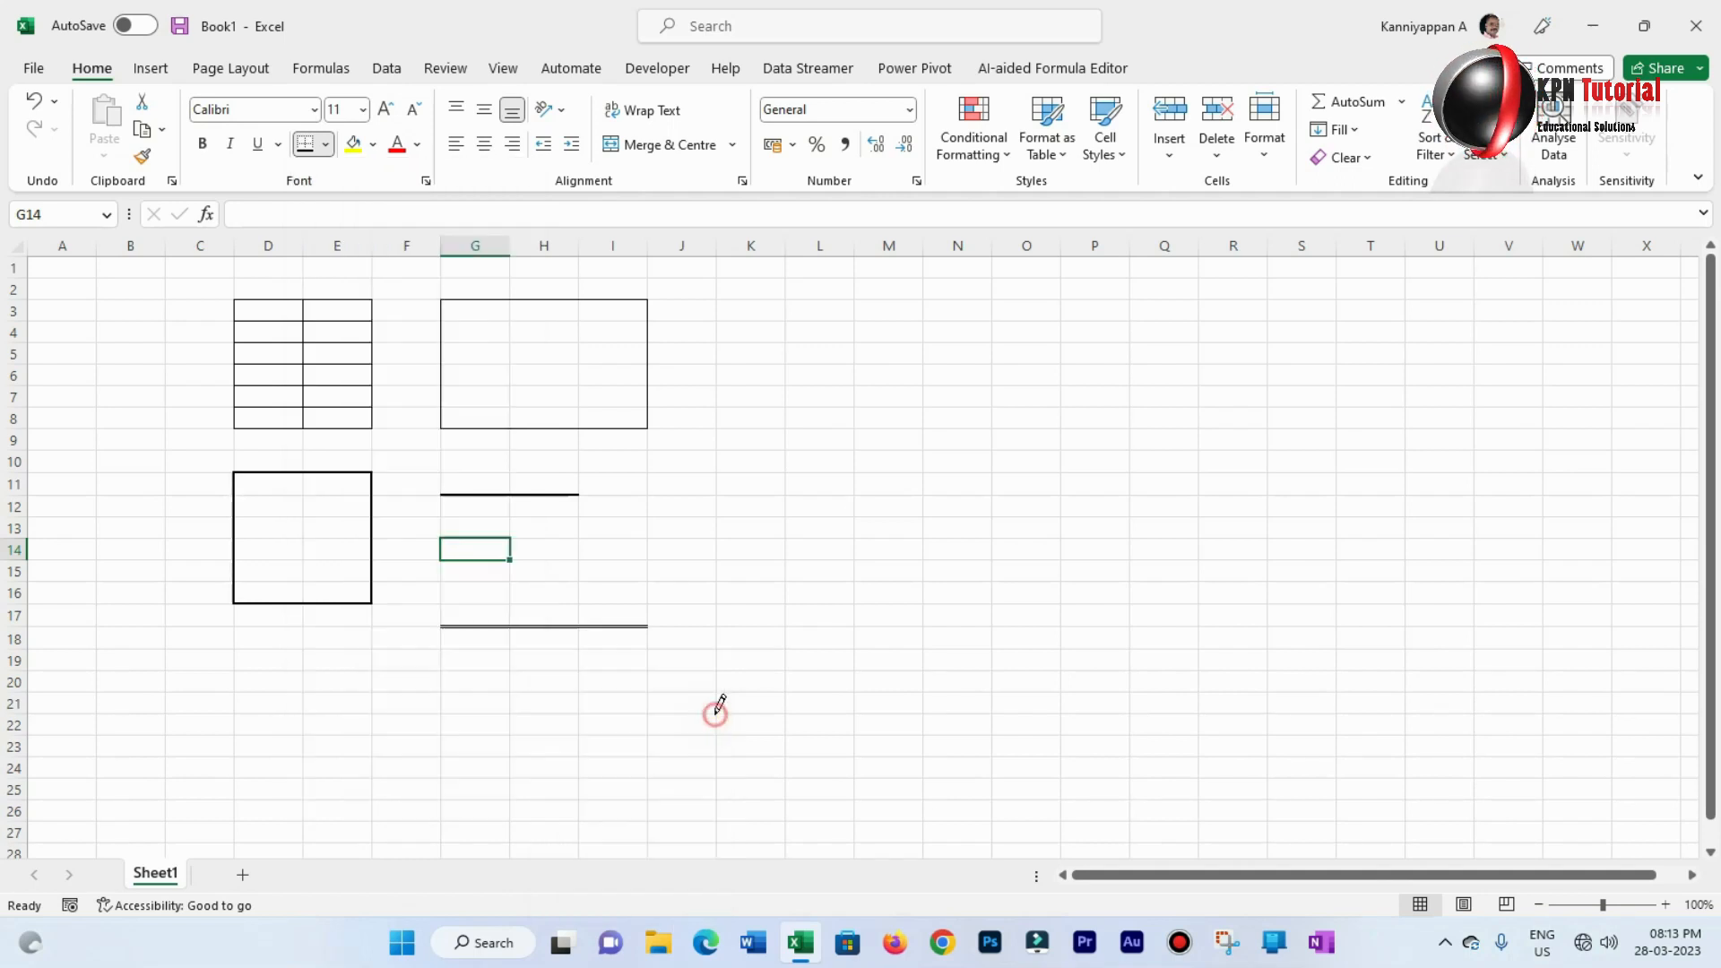
pyautogui.moveTo(790, 529)
pyautogui.mouseDown()
pyautogui.moveTo(1347, 529)
pyautogui.moveTo(1354, 706)
pyautogui.mouseUp()
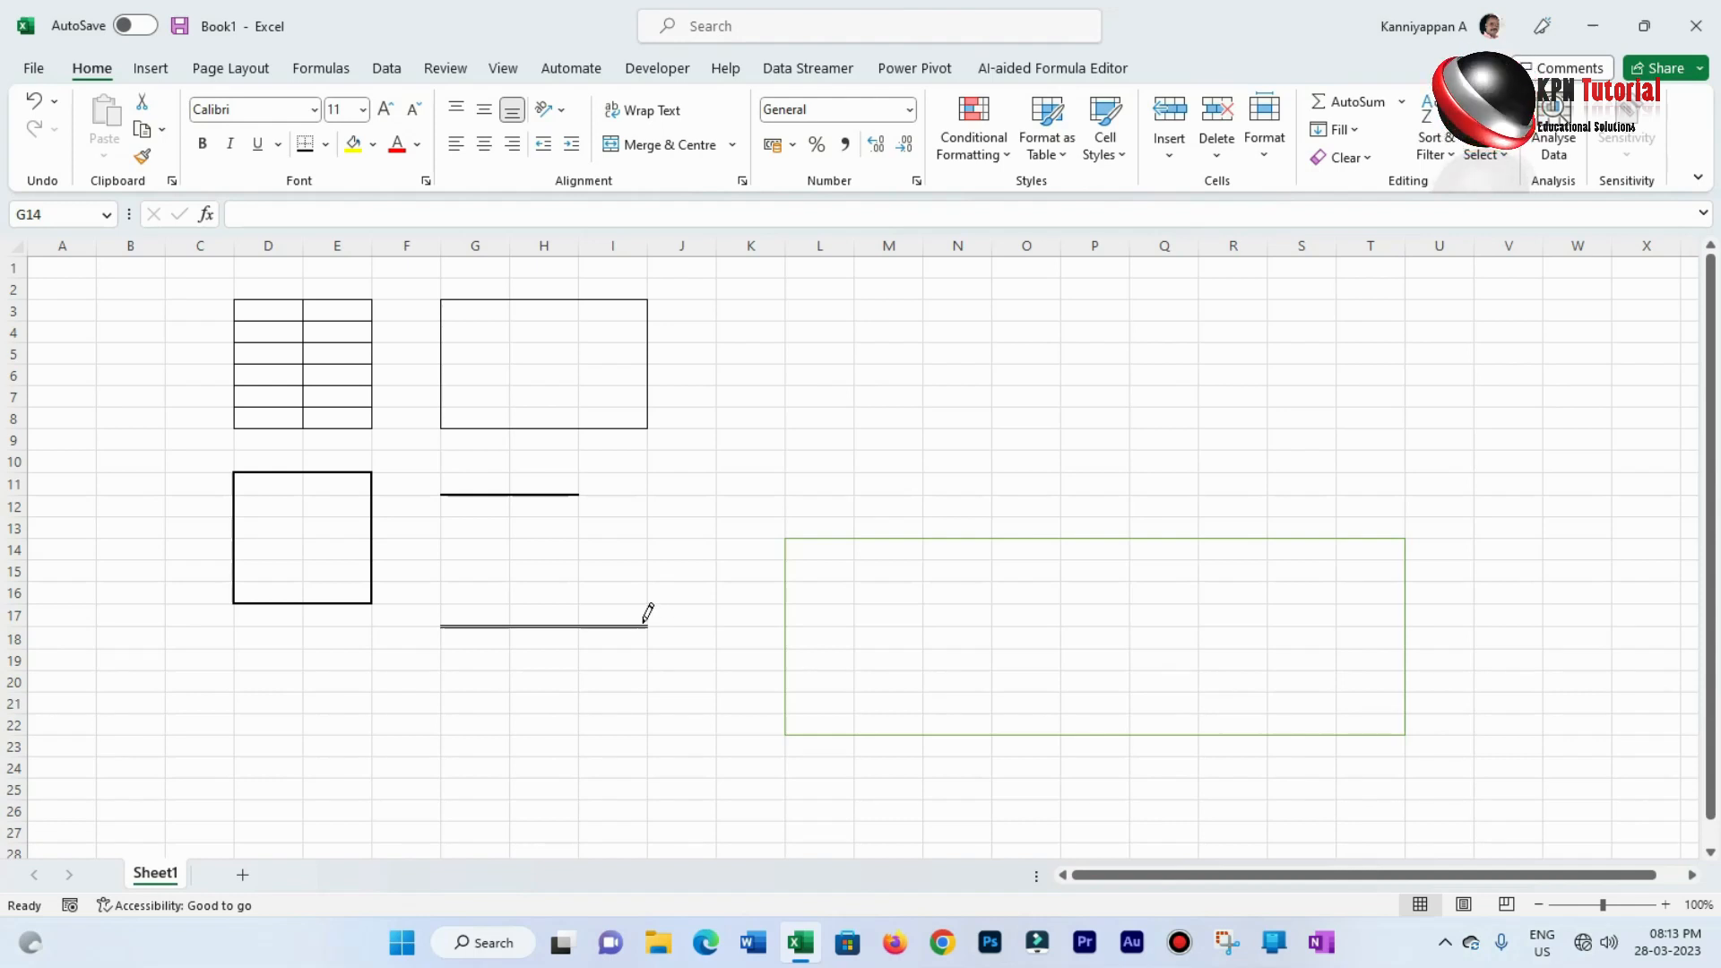
# Change the border line colour to red and draw a border around M15:S21, inside the green rectangle
pyautogui.click(326, 144)
pyautogui.moveTo(367, 735)
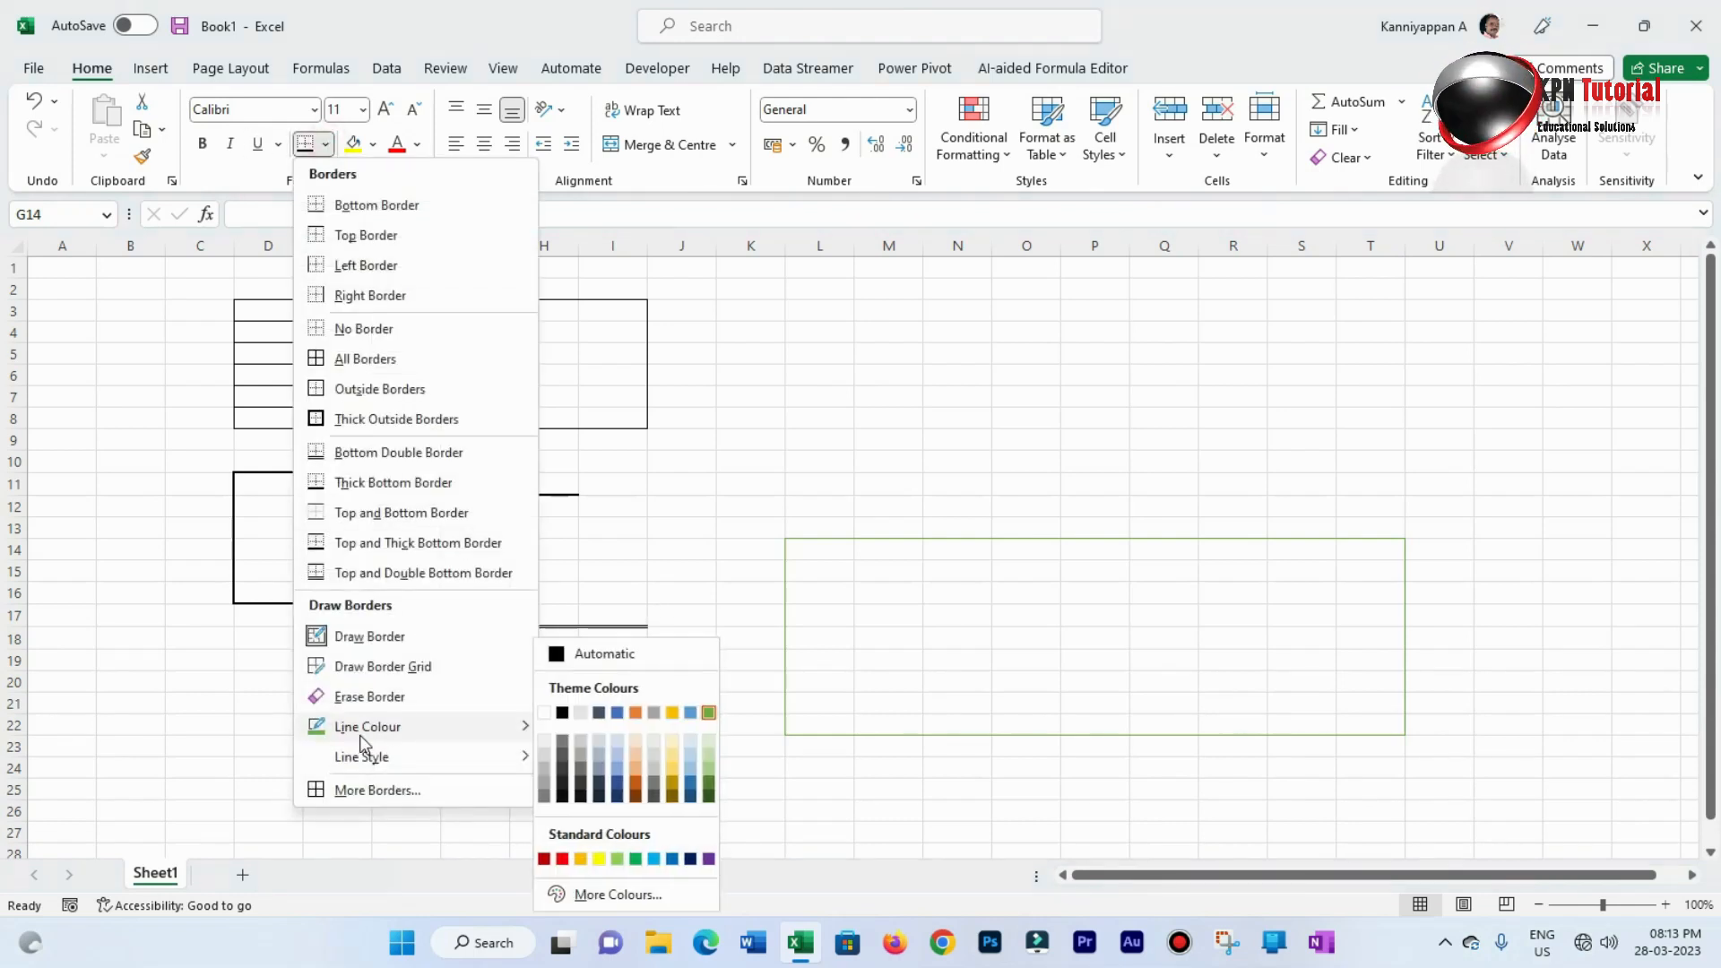
pyautogui.click(567, 860)
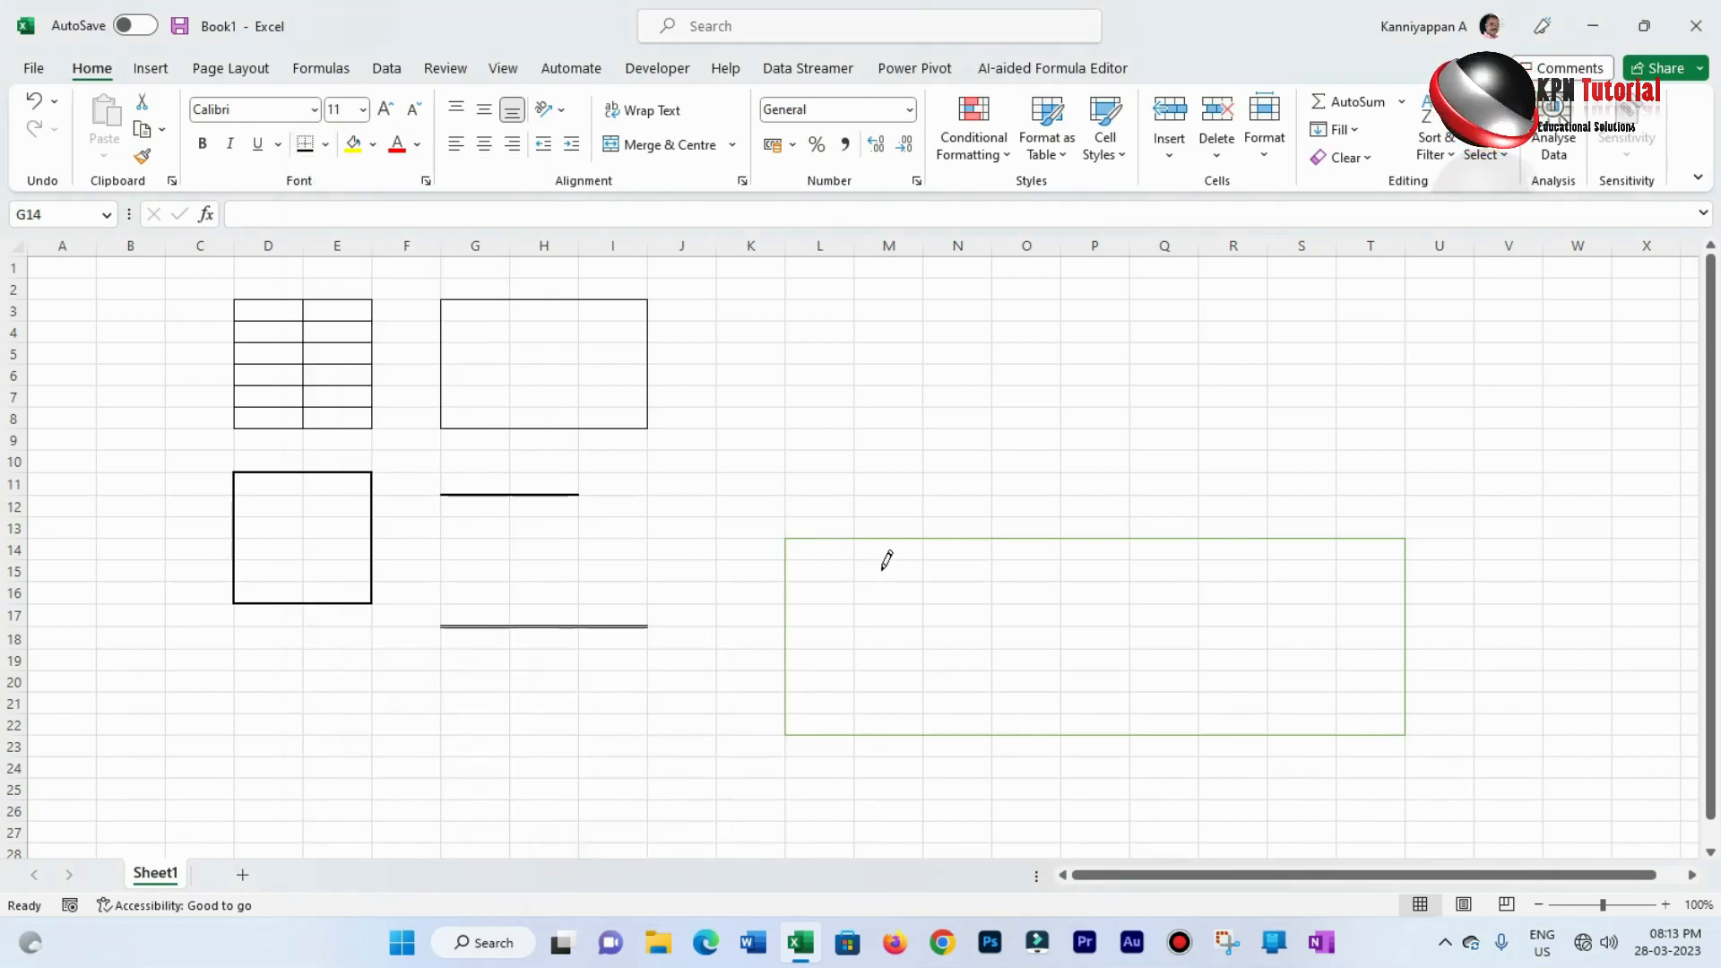
pyautogui.moveTo(889, 573)
pyautogui.mouseDown()
pyautogui.moveTo(1250, 598)
pyautogui.moveTo(1266, 688)
pyautogui.moveTo(1348, 684)
pyautogui.moveTo(1310, 692)
pyautogui.mouseUp()
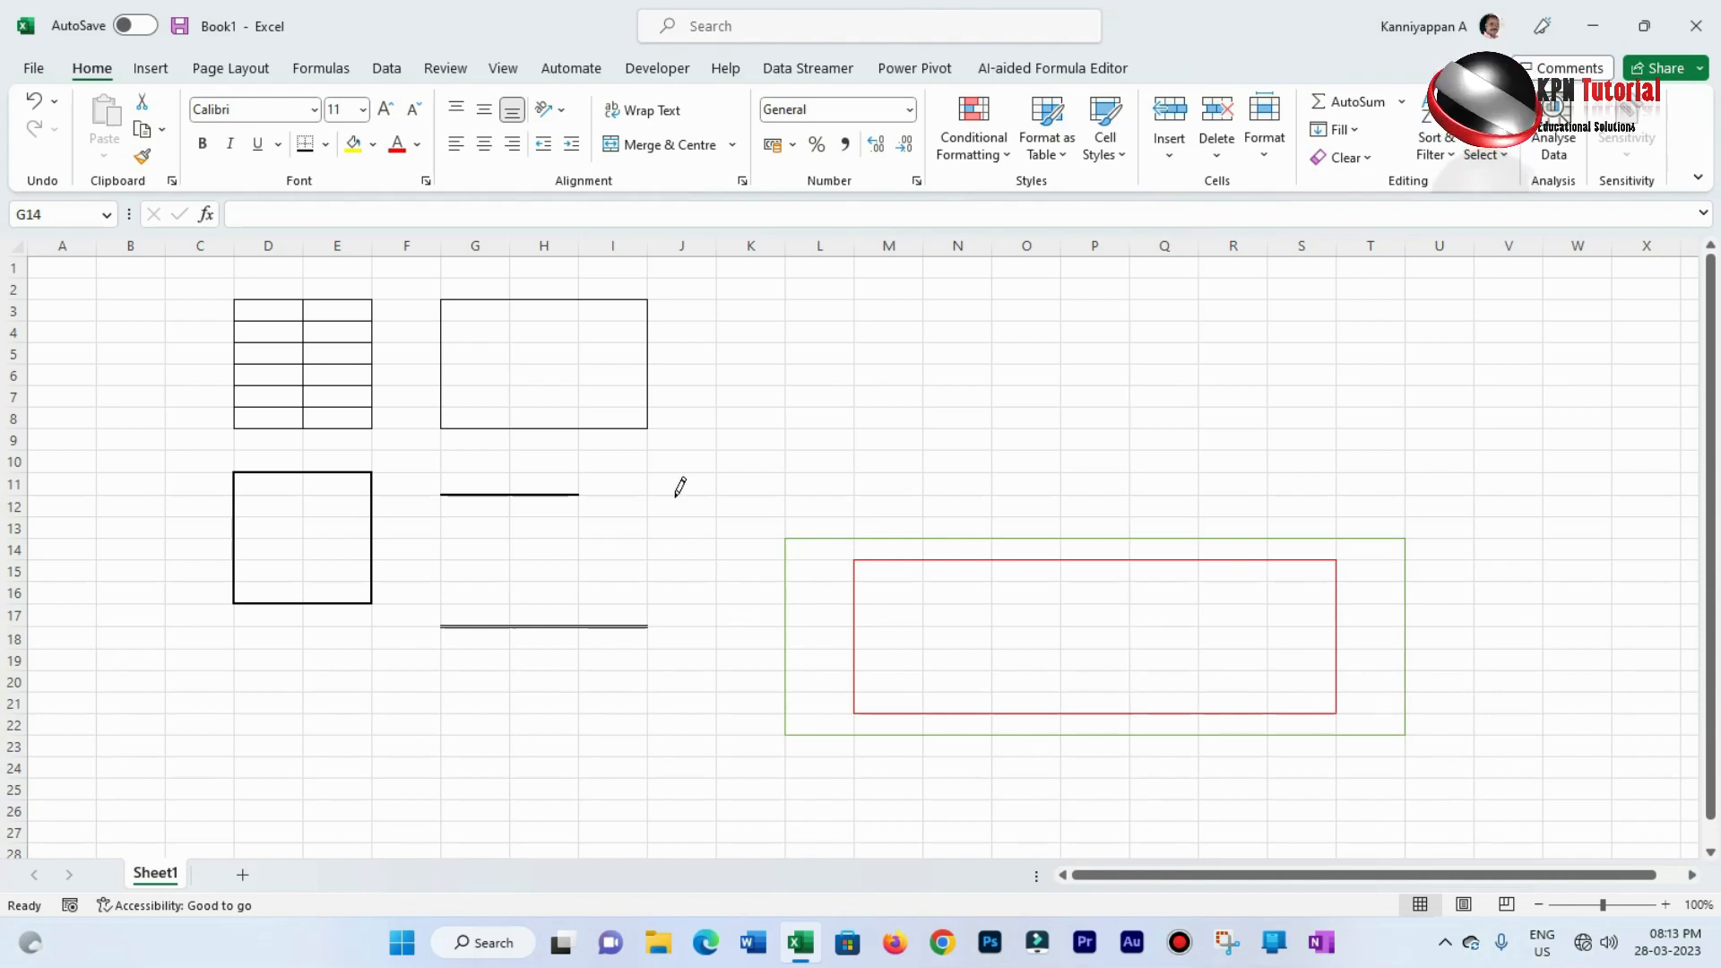
# Erase the red border around M15:S21 using the Erase Border tool
pyautogui.click(328, 145)
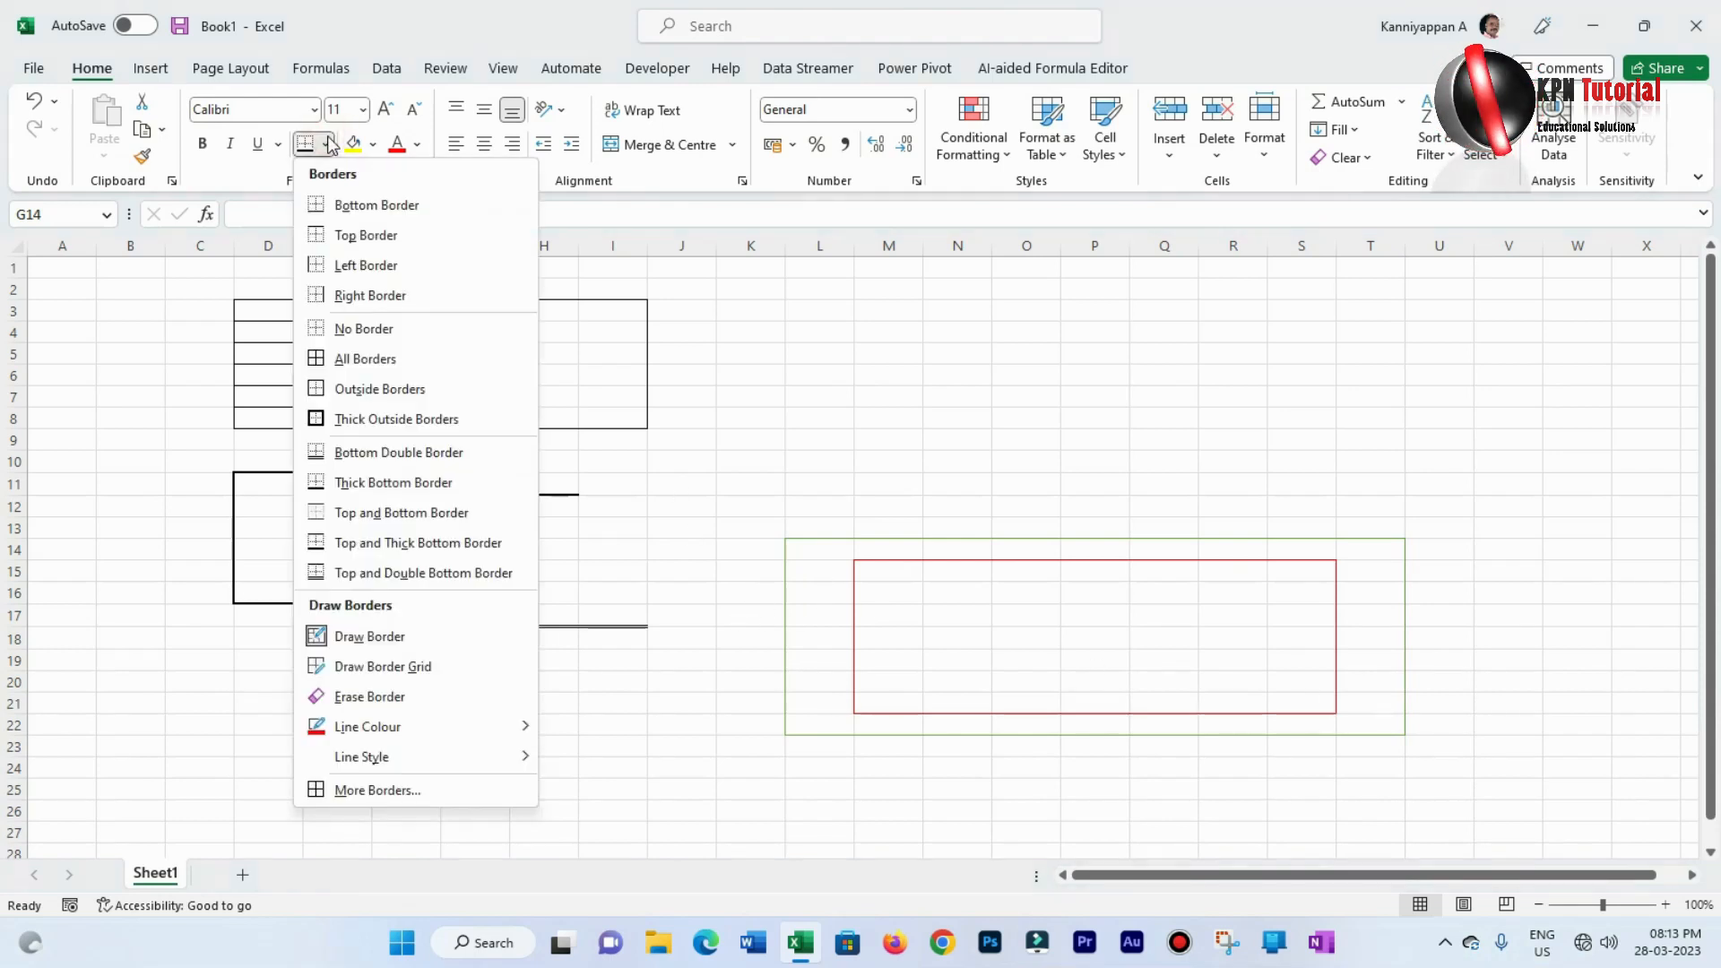
pyautogui.moveTo(389, 764)
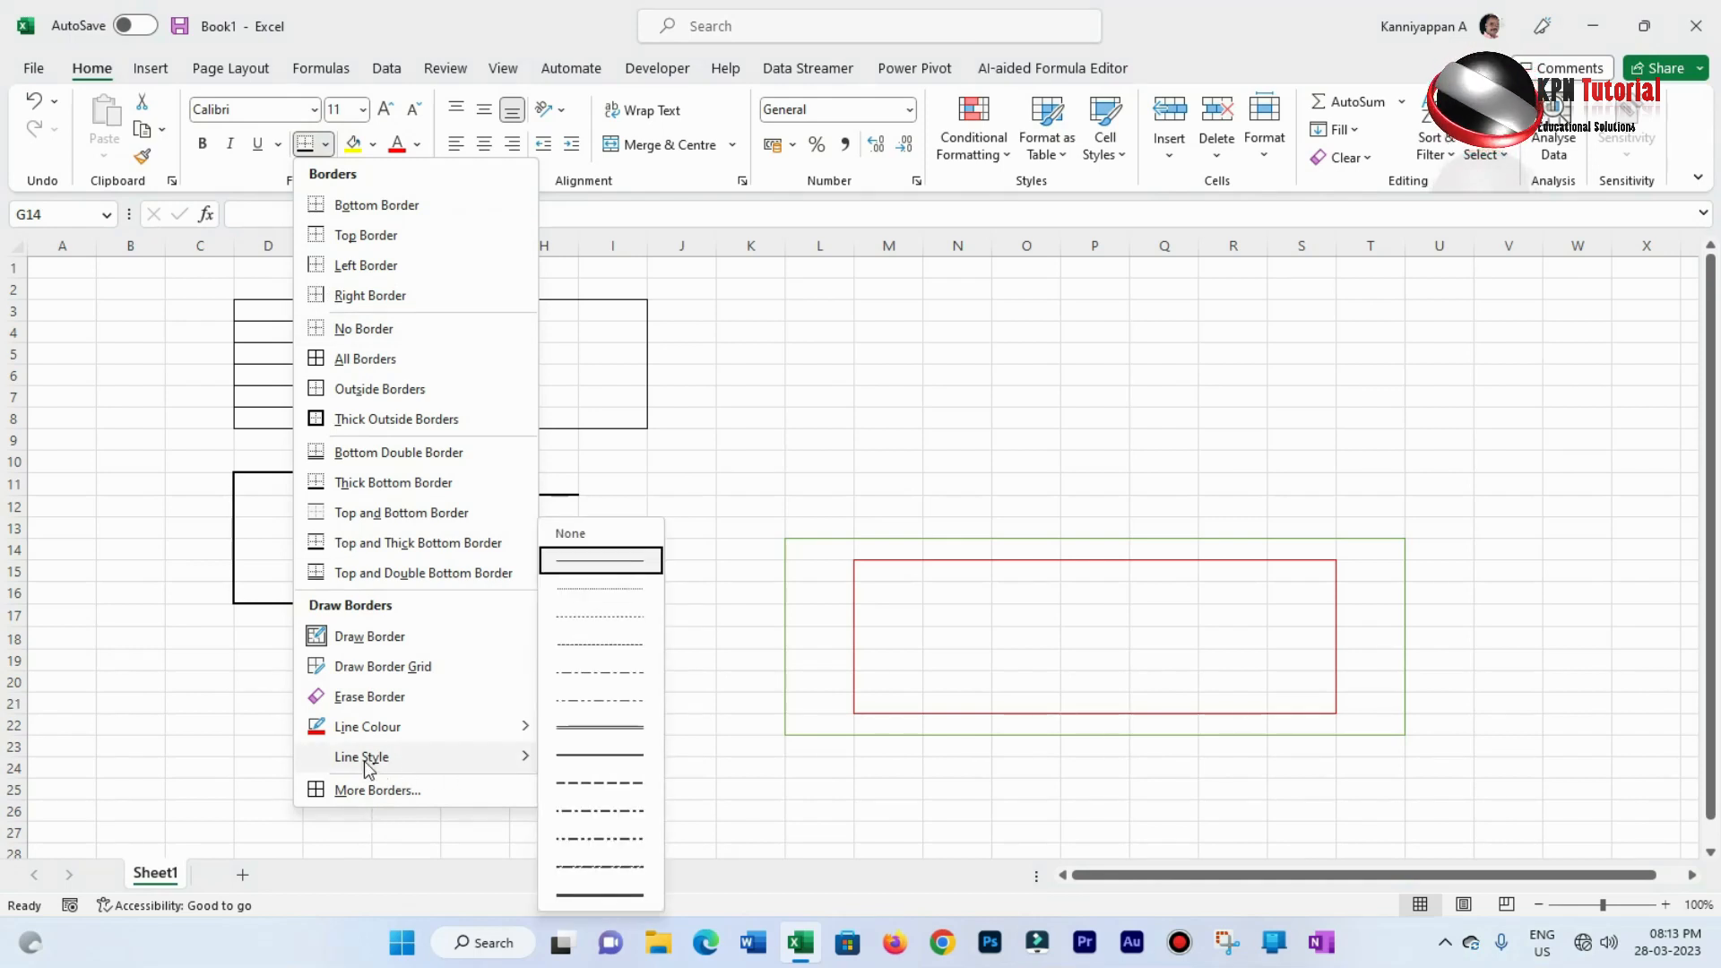
pyautogui.click(367, 697)
pyautogui.moveTo(857, 561)
pyautogui.mouseDown()
pyautogui.moveTo(857, 703)
pyautogui.moveTo(1358, 693)
pyautogui.moveTo(1309, 699)
pyautogui.mouseUp()
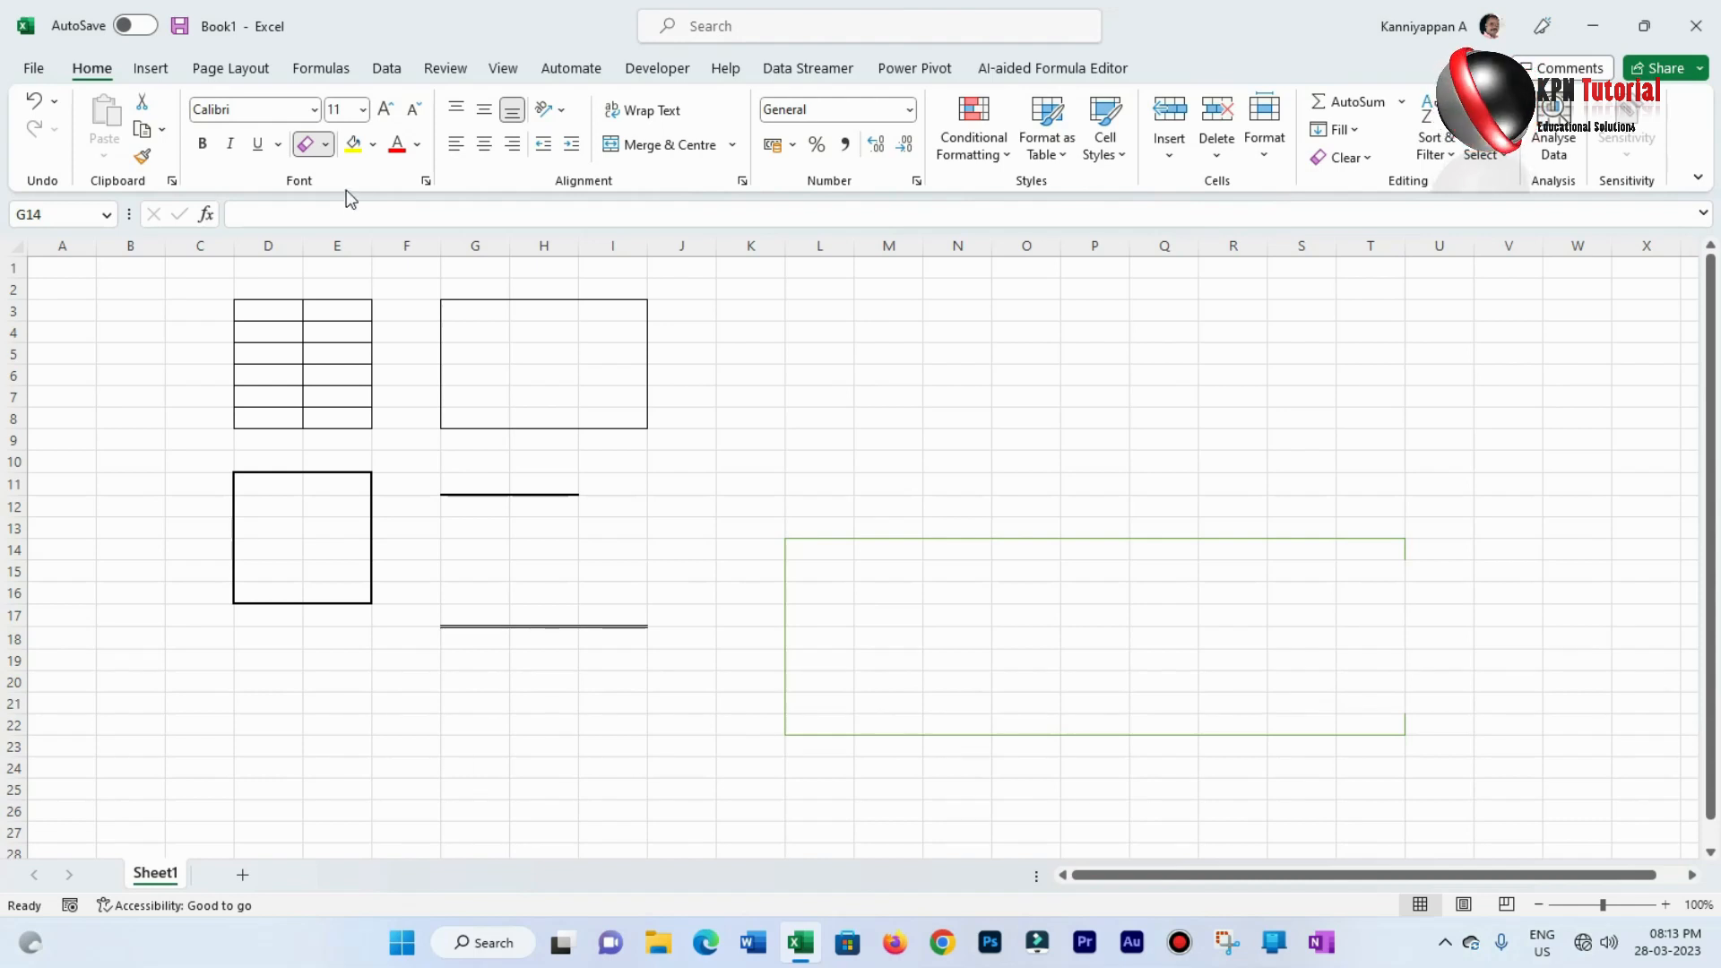
# Choose the thick solid line style and draw a red border around cells E23:K23
pyautogui.click(326, 145)
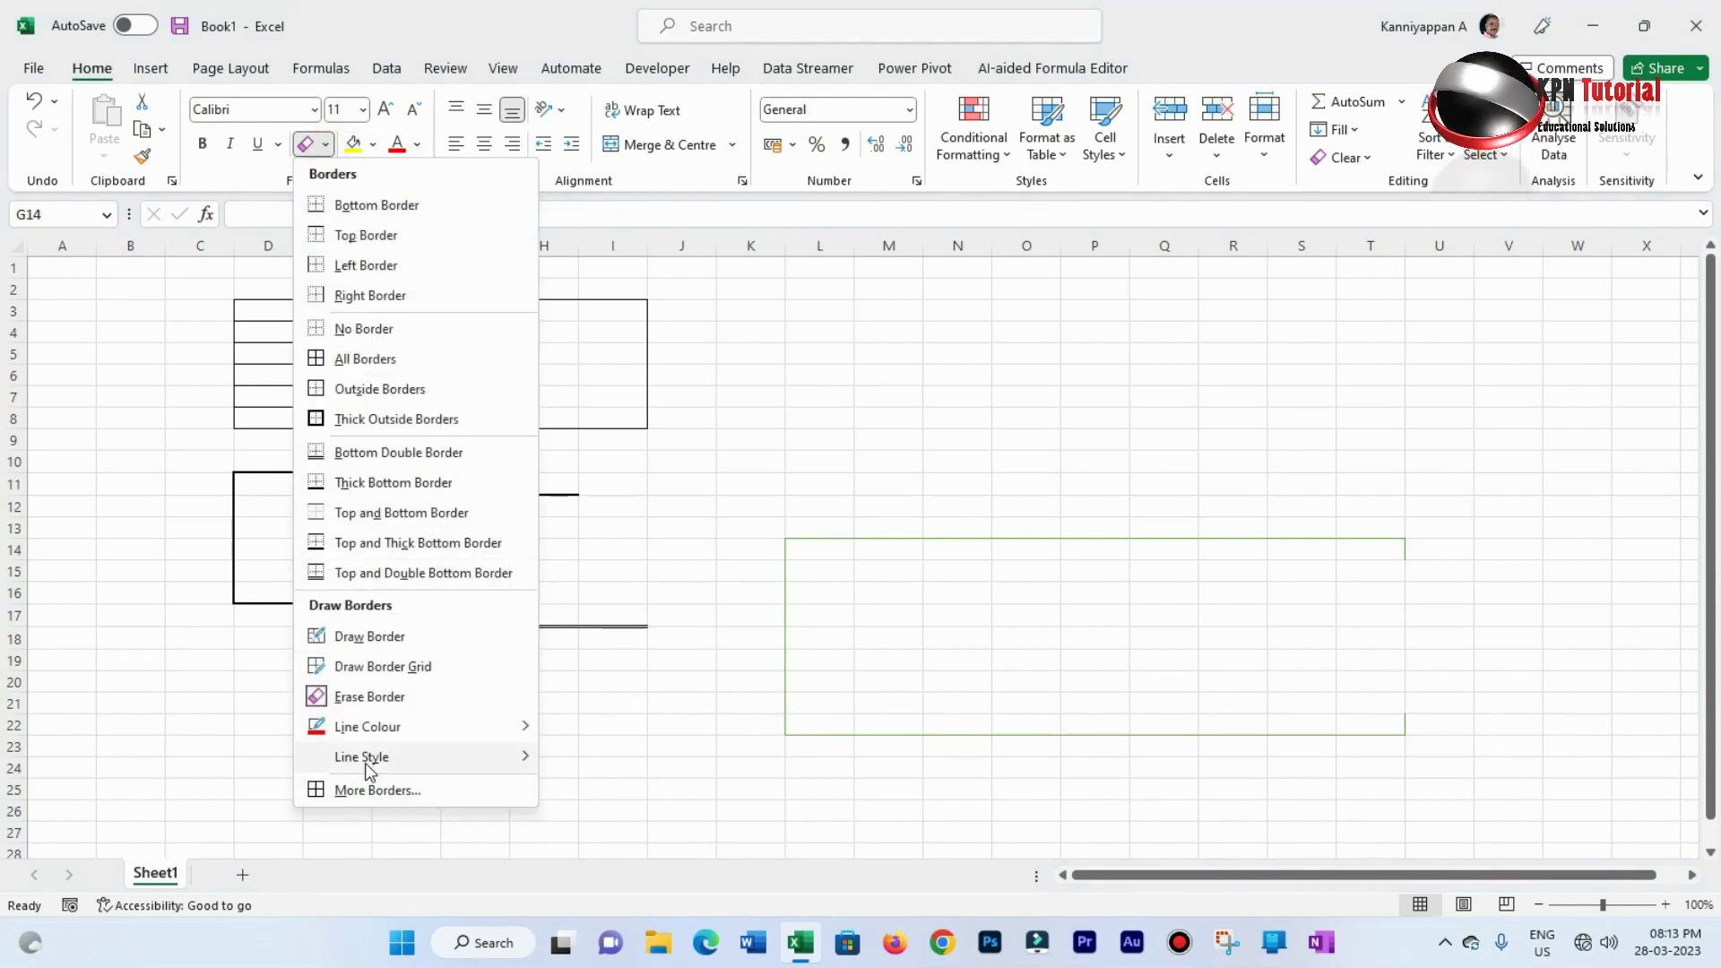
pyautogui.moveTo(364, 758)
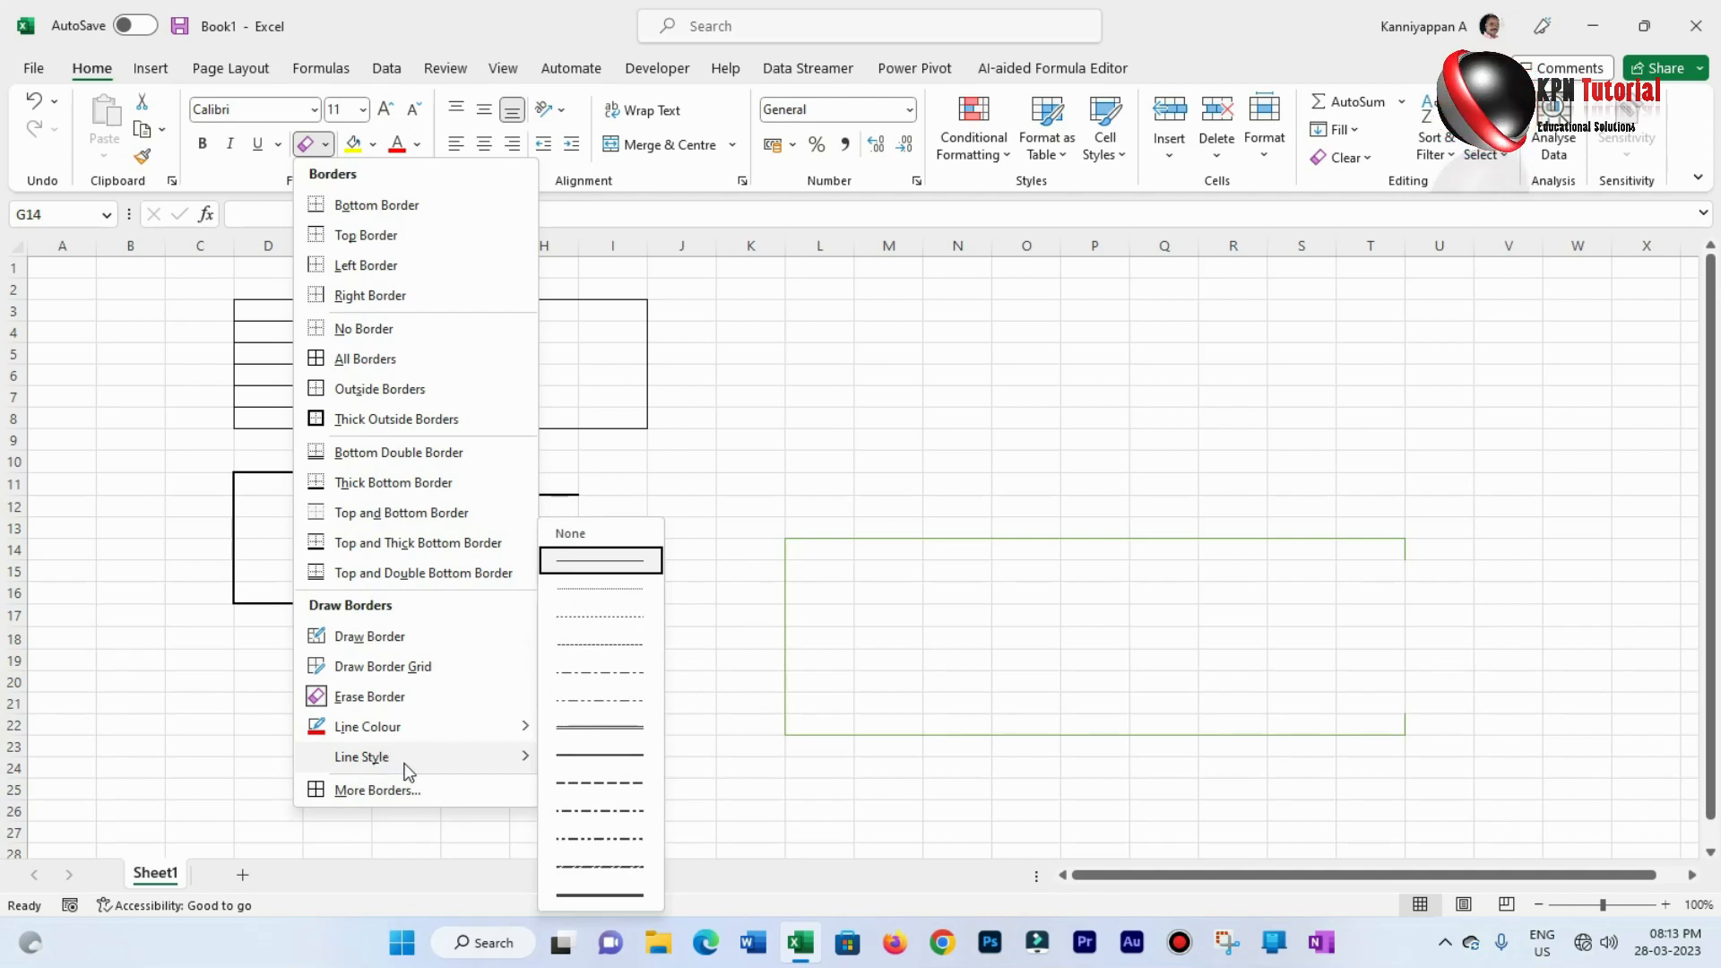
pyautogui.click(611, 895)
pyautogui.moveTo(361, 742); pyautogui.dragTo(785, 744)
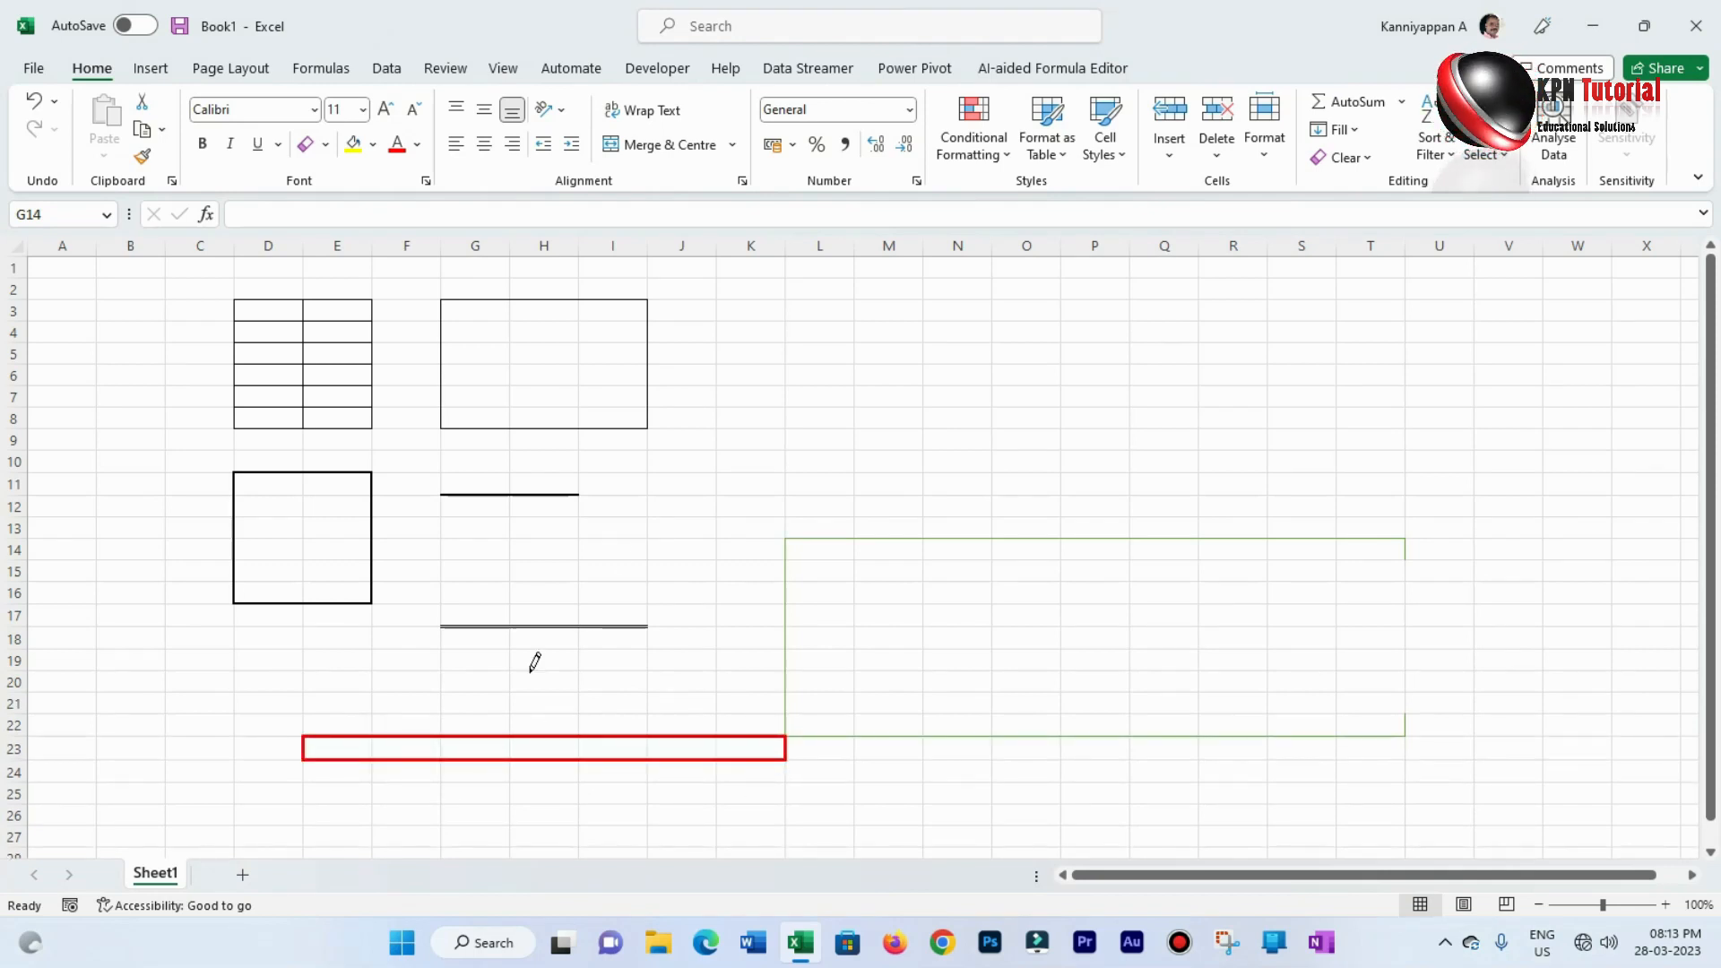
# Draw a large thick red border from cell B2 down to row 17, extending past column AG
pyautogui.moveTo(99, 276); pyautogui.dragTo(1708, 627)
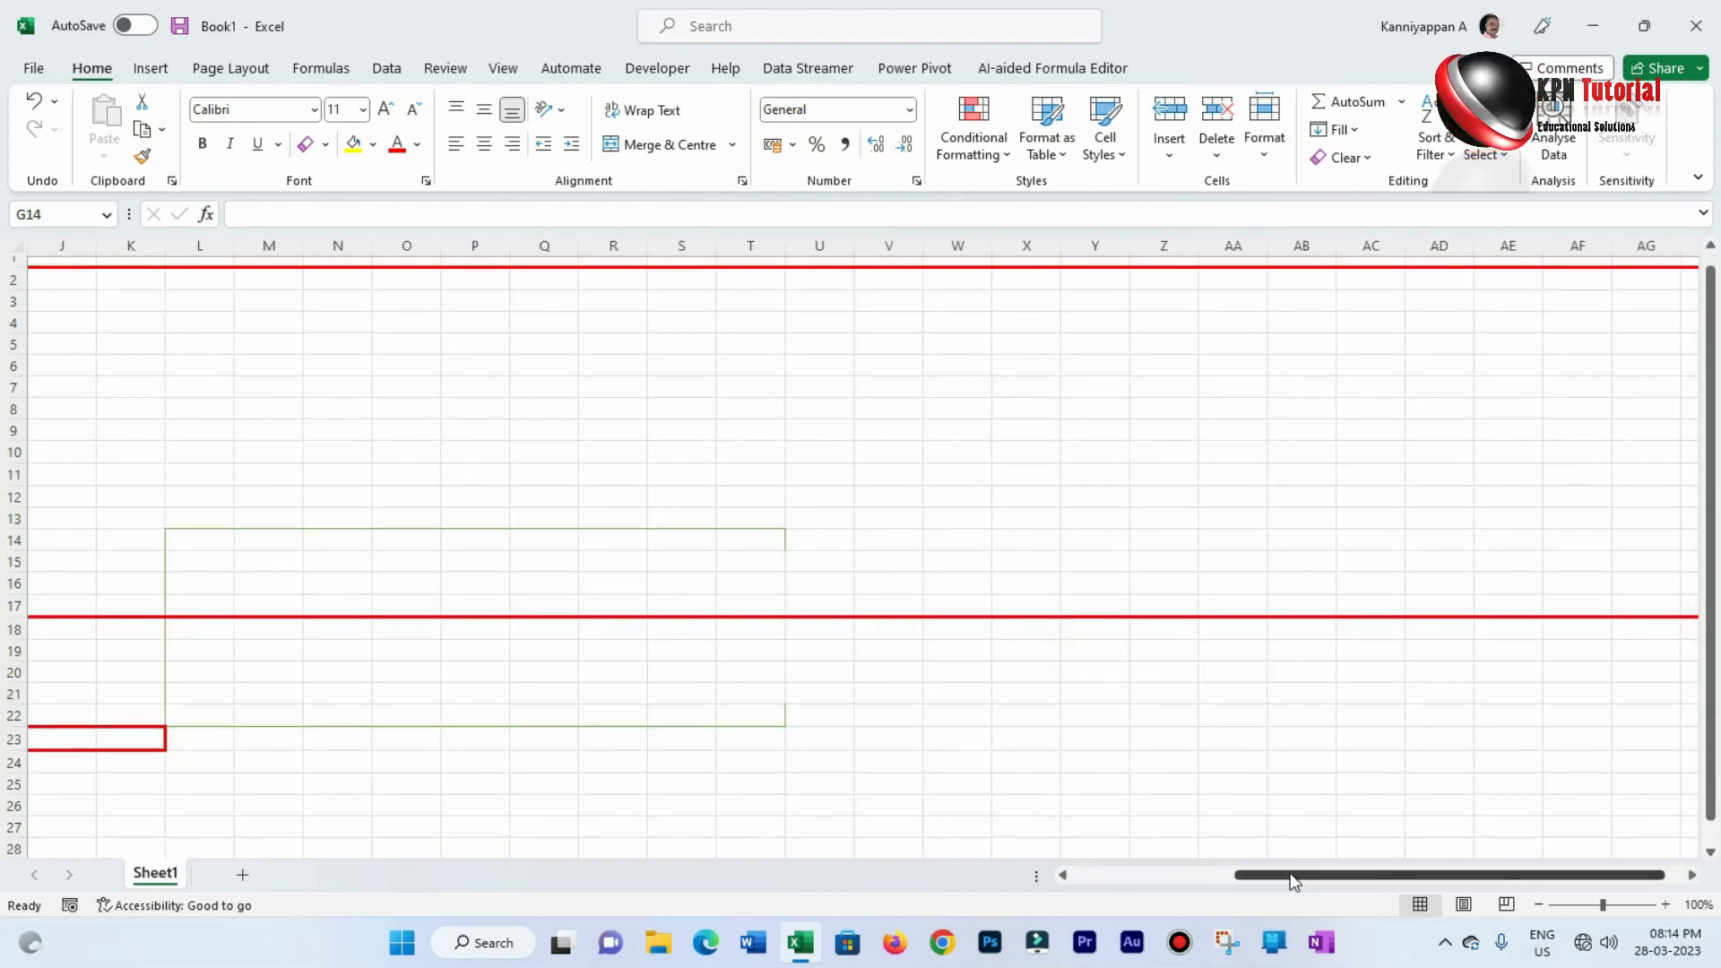
pyautogui.moveTo(1294, 883); pyautogui.dragTo(1076, 876)
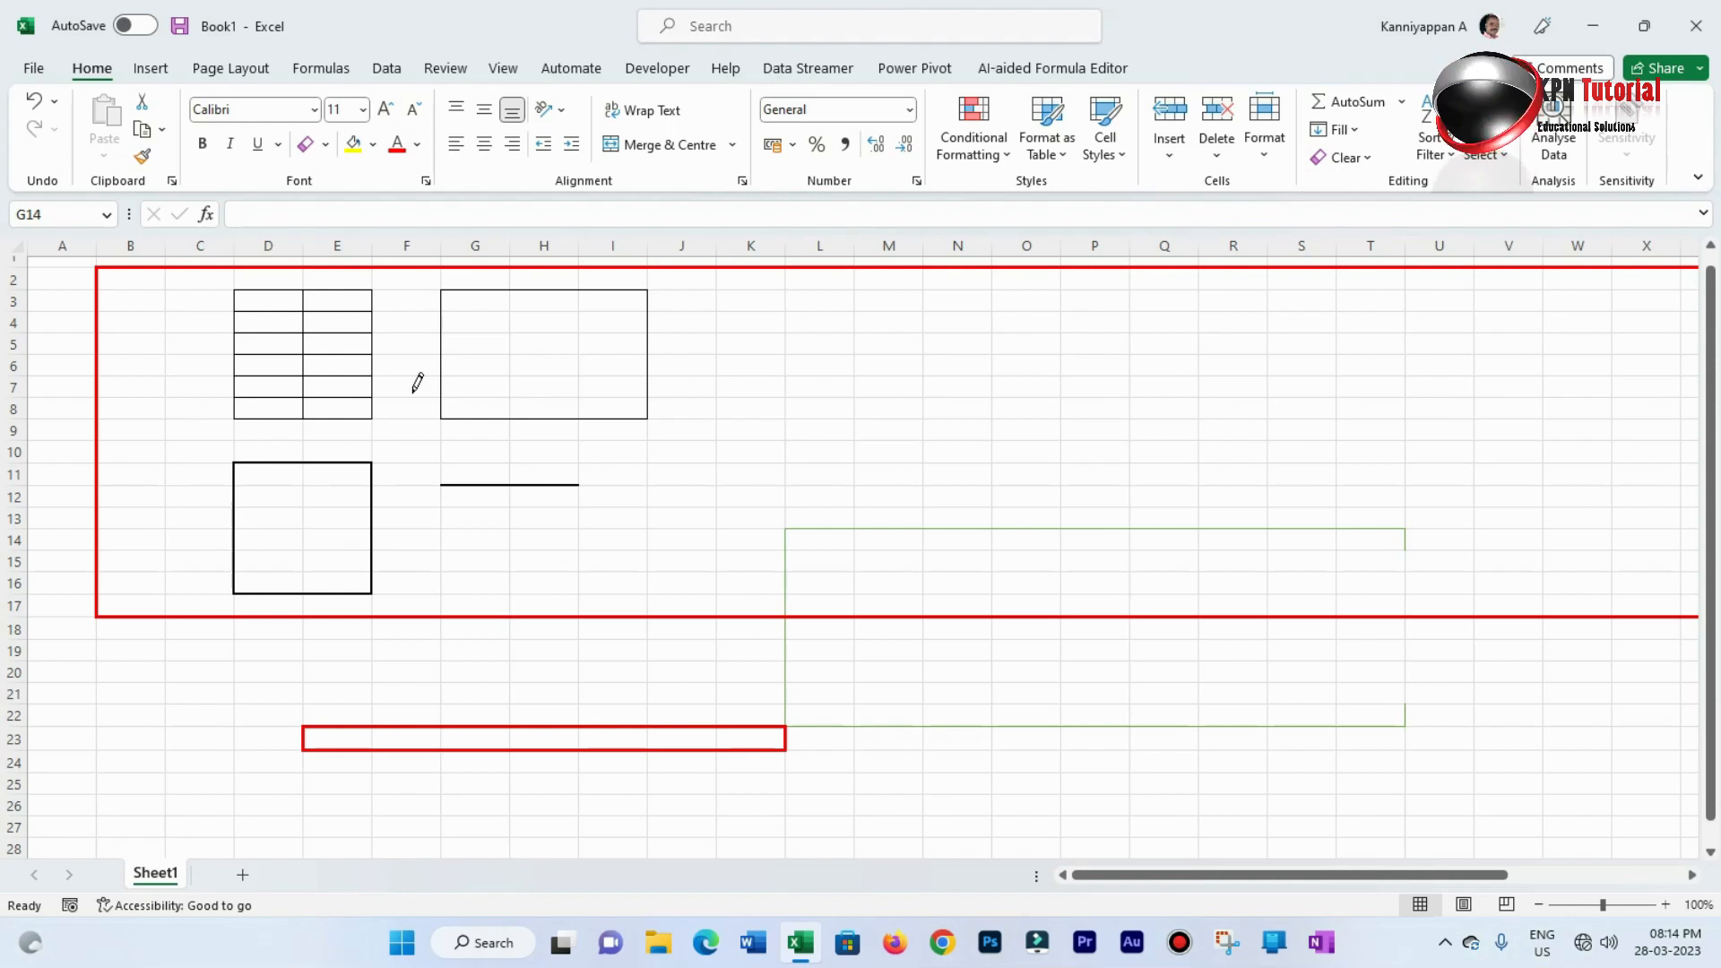
# Look at the detailed border settings for cell G14 in the Format Cells dialog, then close it
pyautogui.click(324, 145)
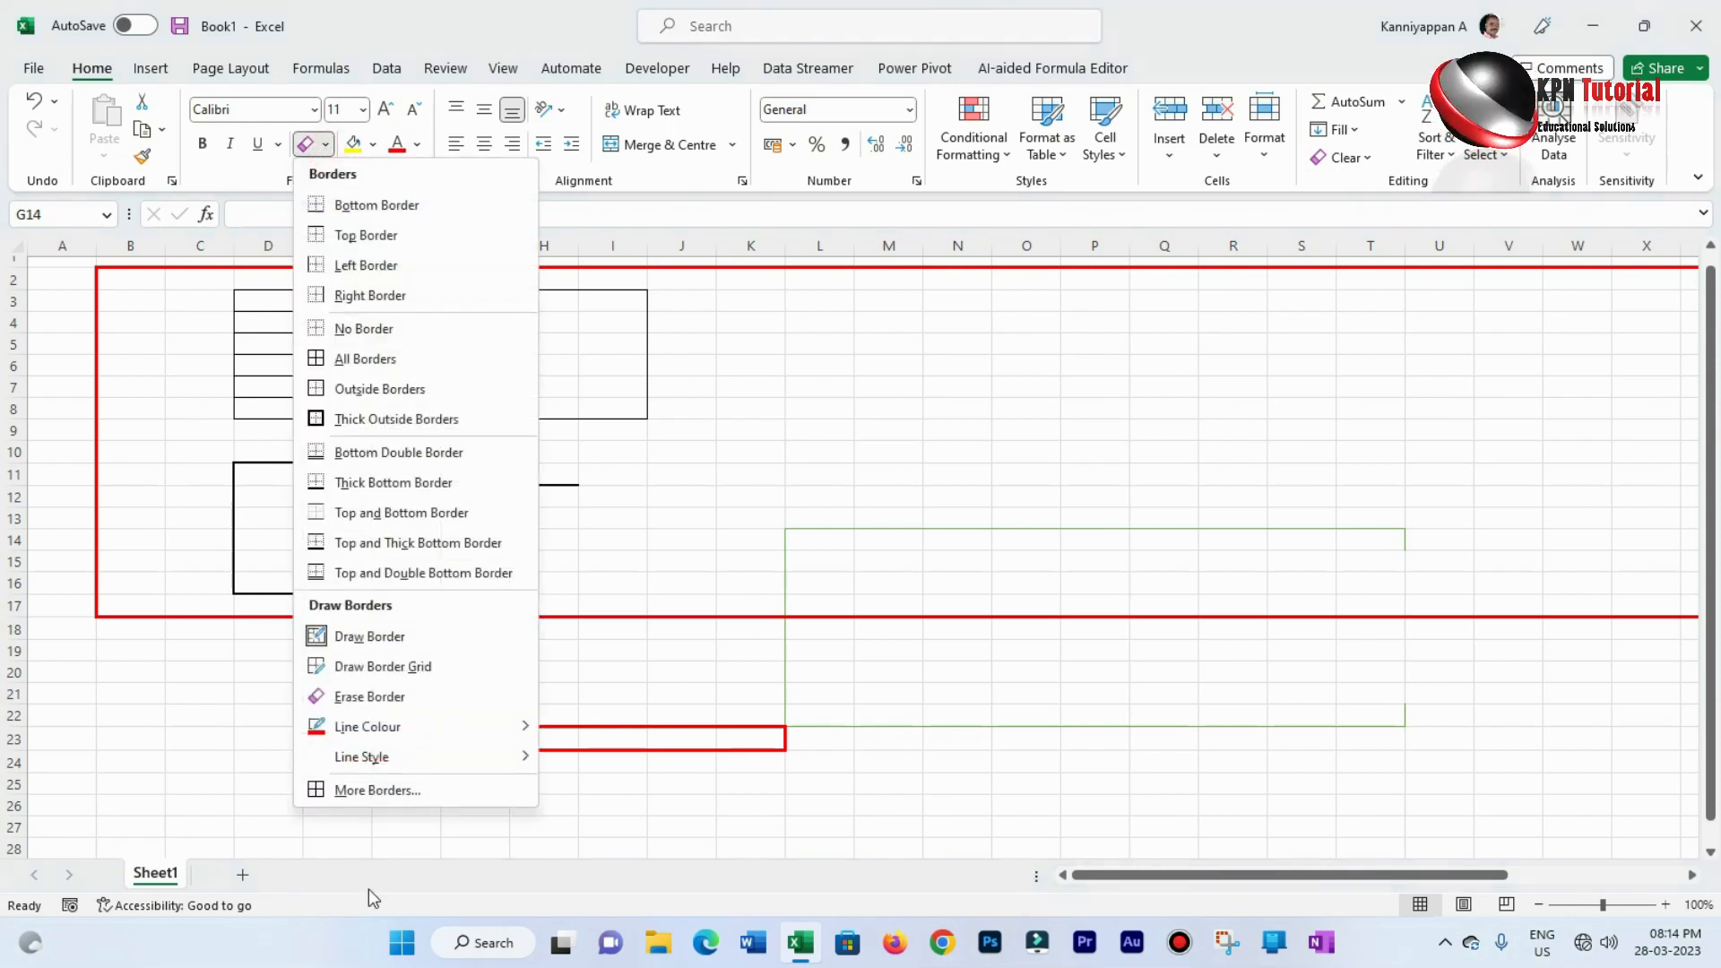
pyautogui.click(358, 794)
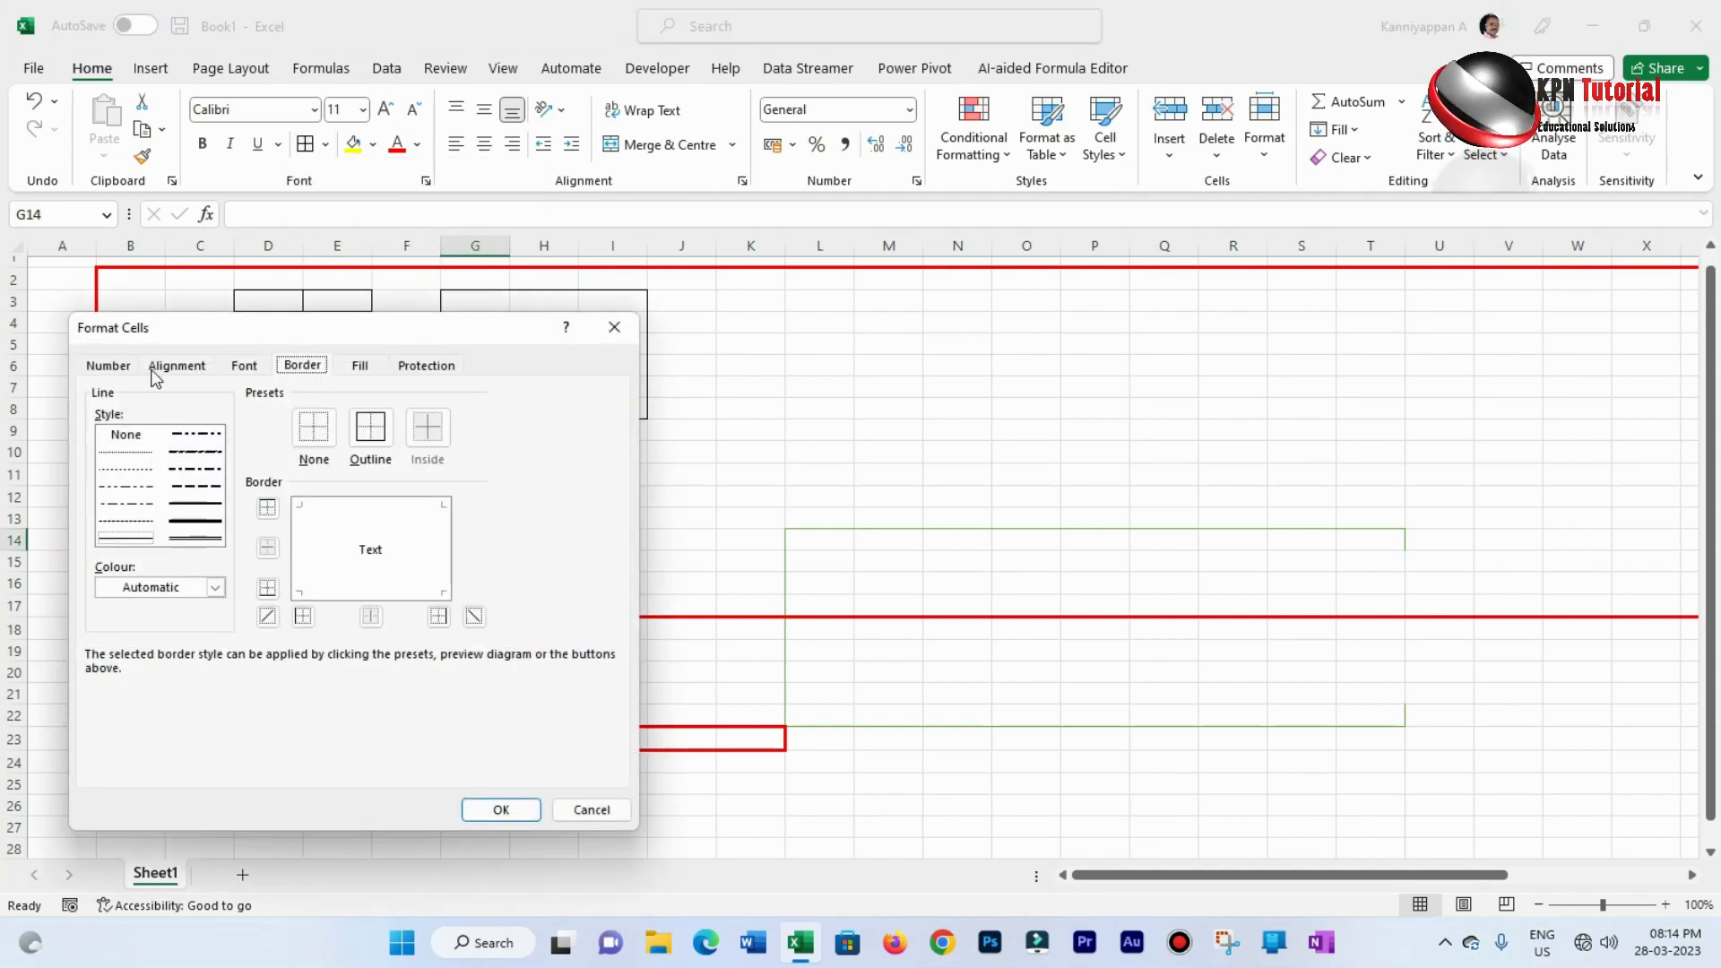
pyautogui.click(616, 330)
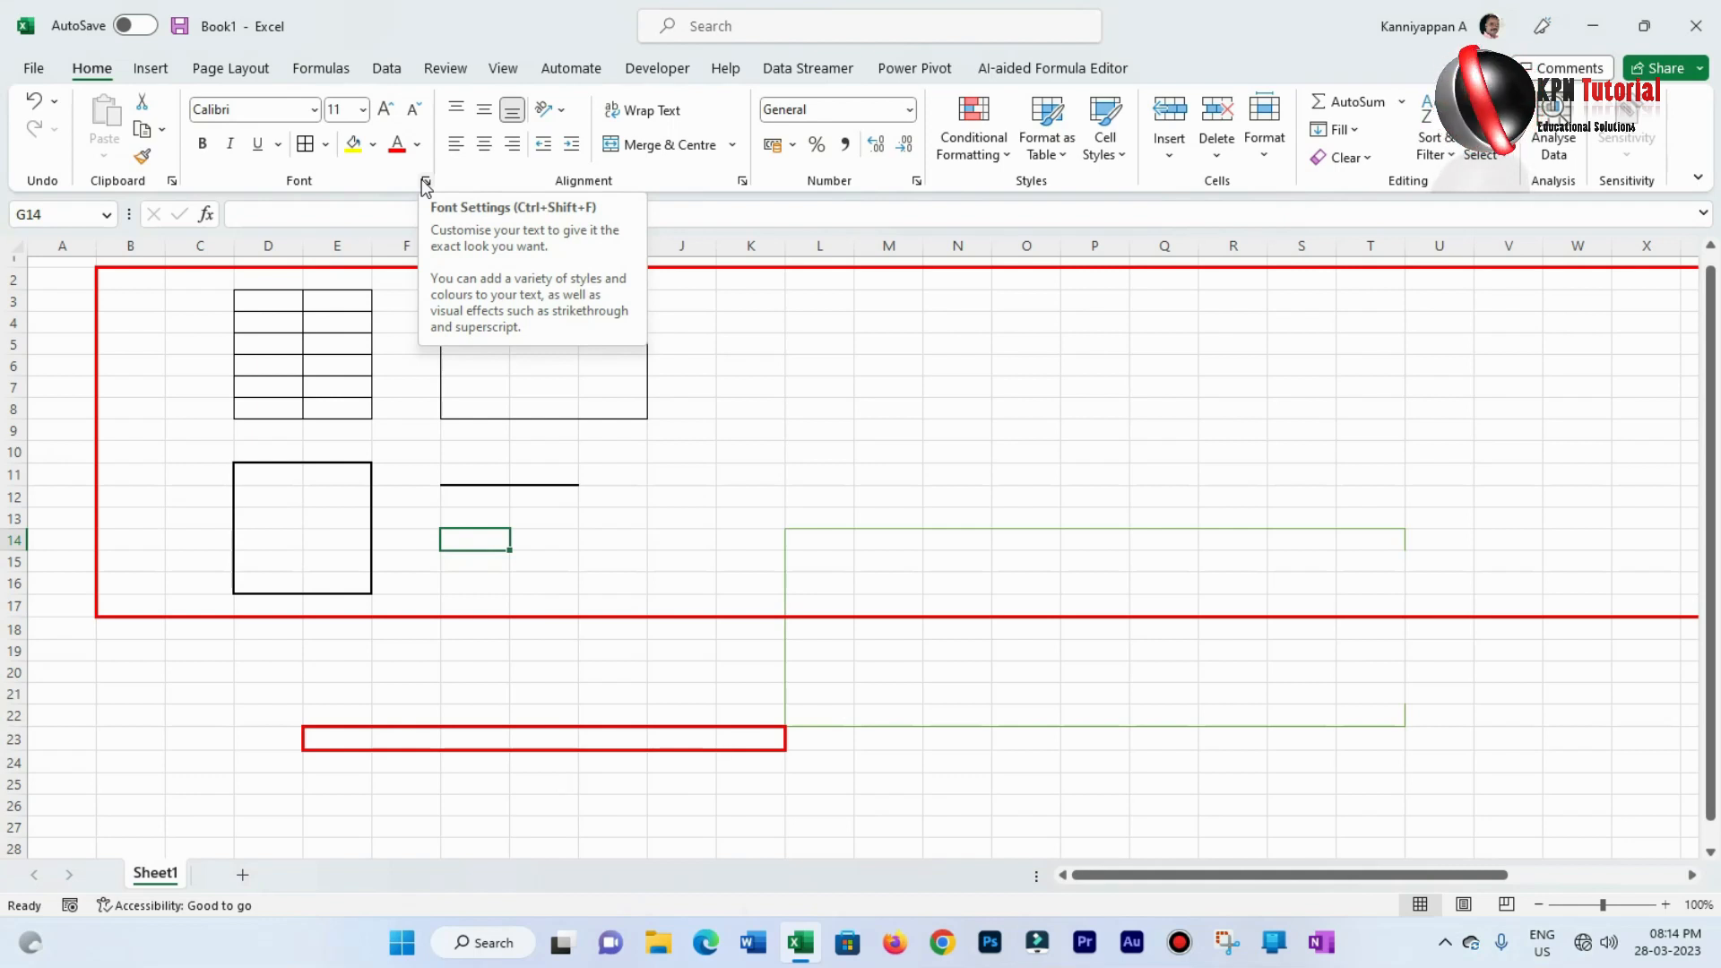
# Open the Format Cells border settings for cell L9 and add a medium dash-dot-dot top border
pyautogui.click(386, 513)
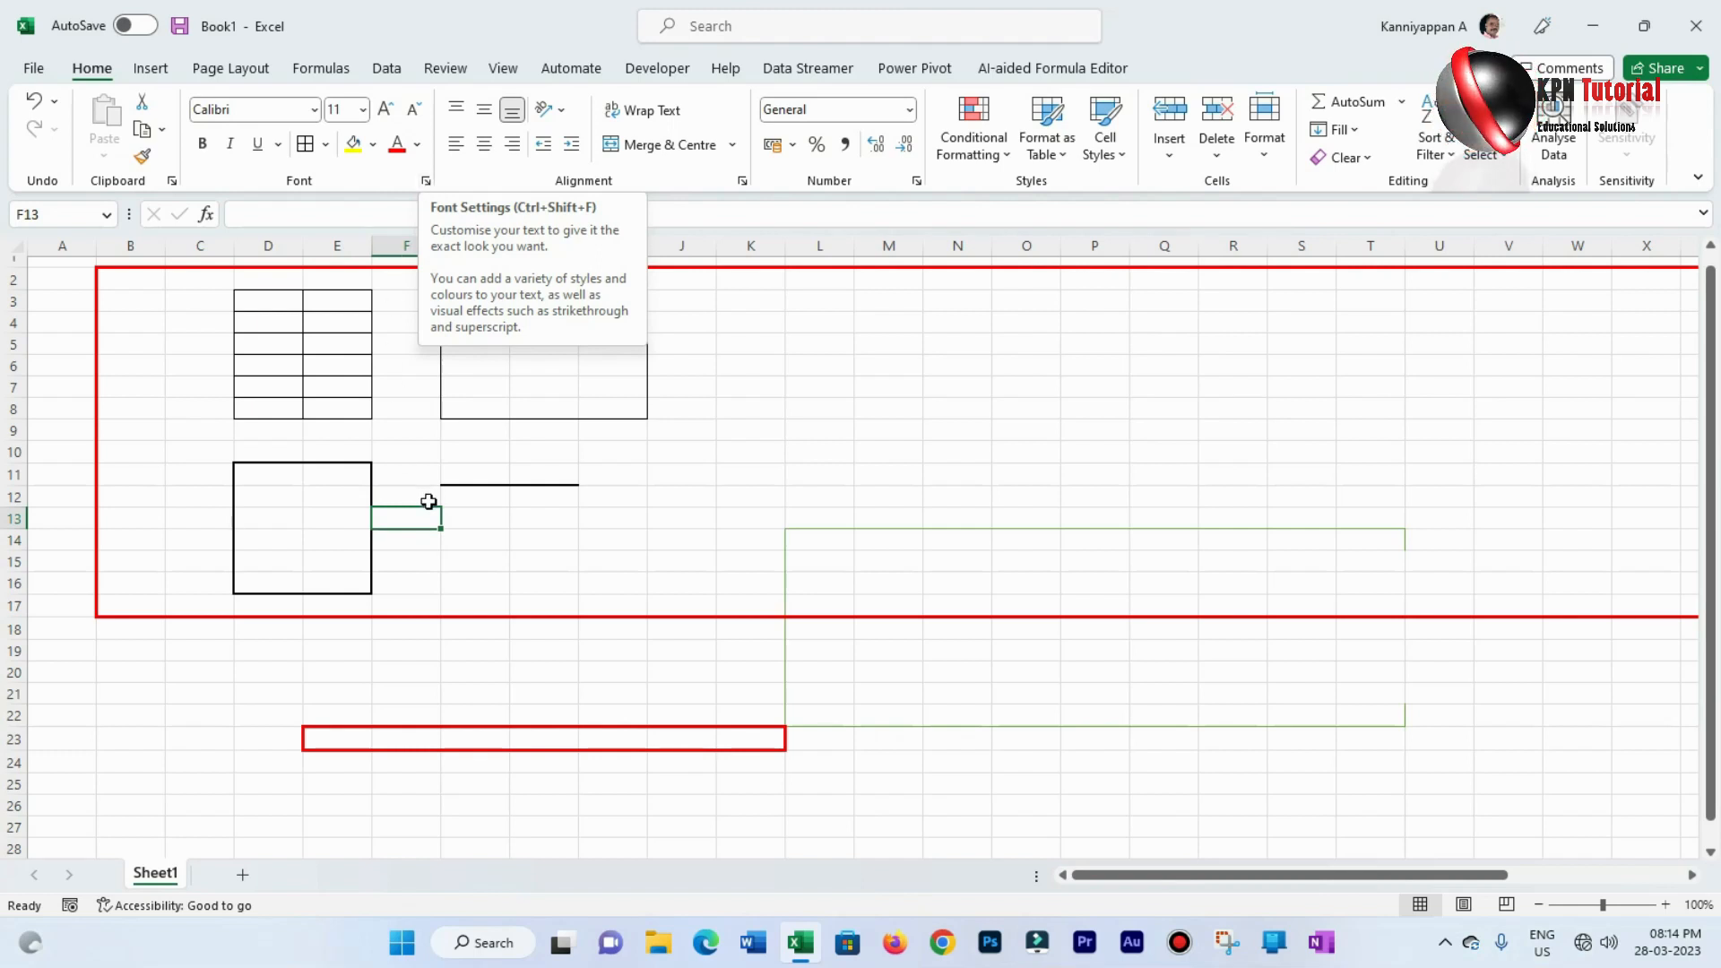
pyautogui.click(419, 347)
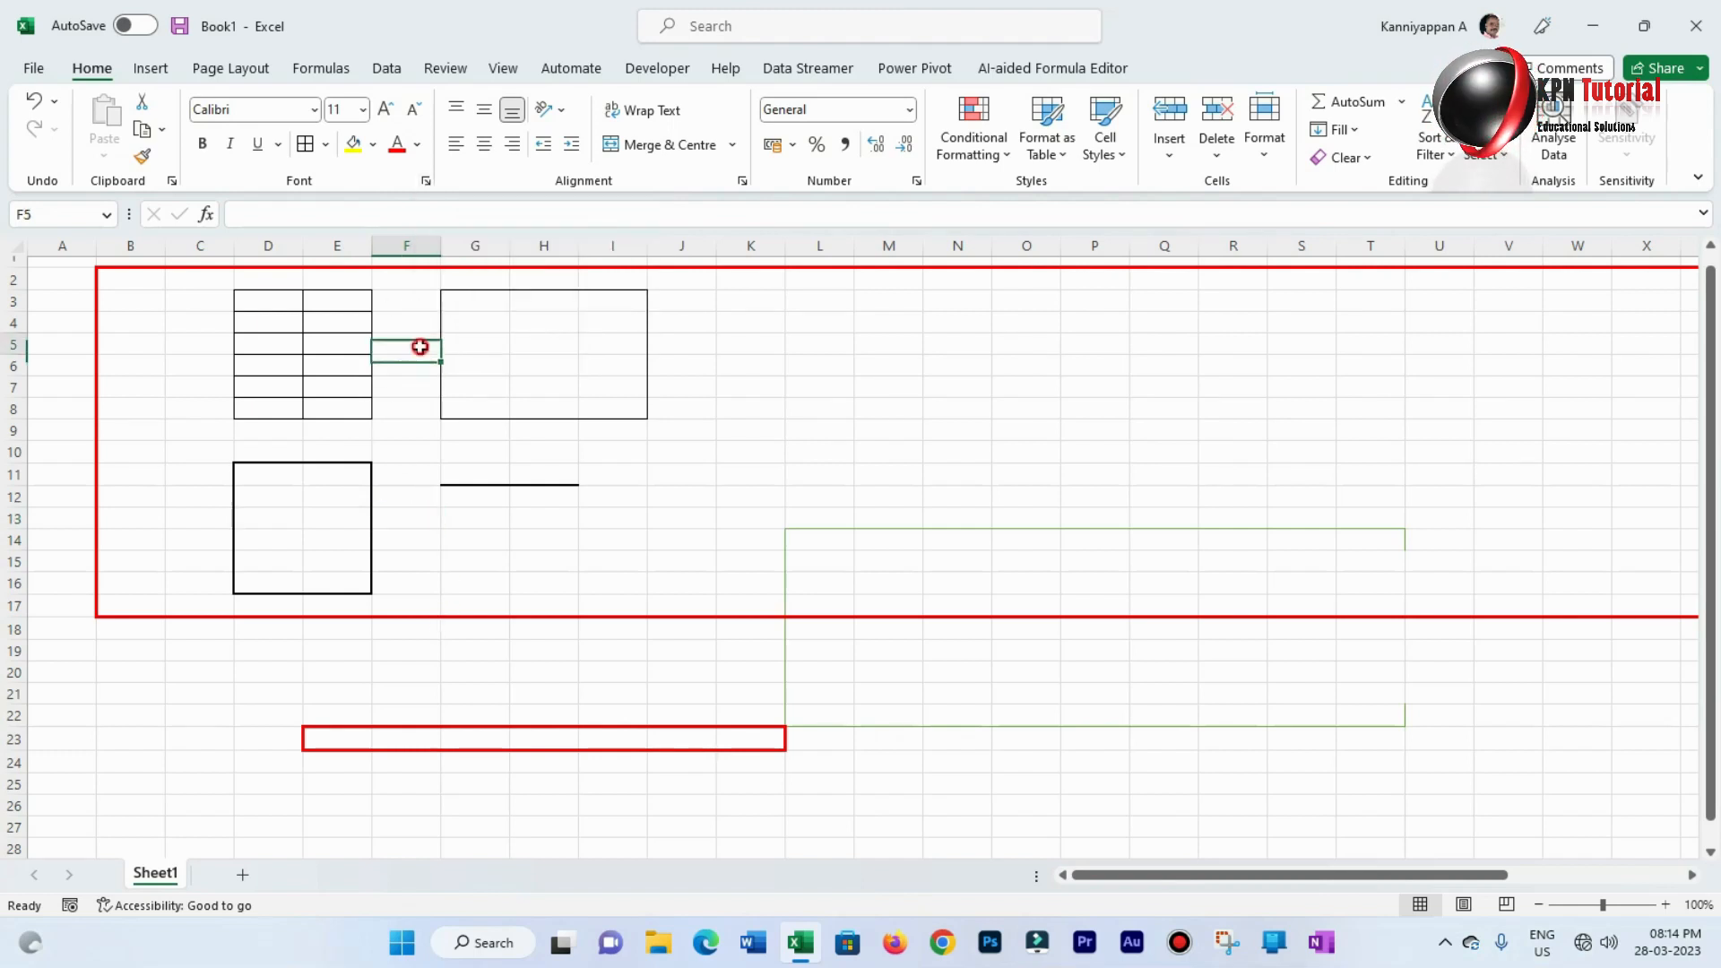
pyautogui.click(789, 431)
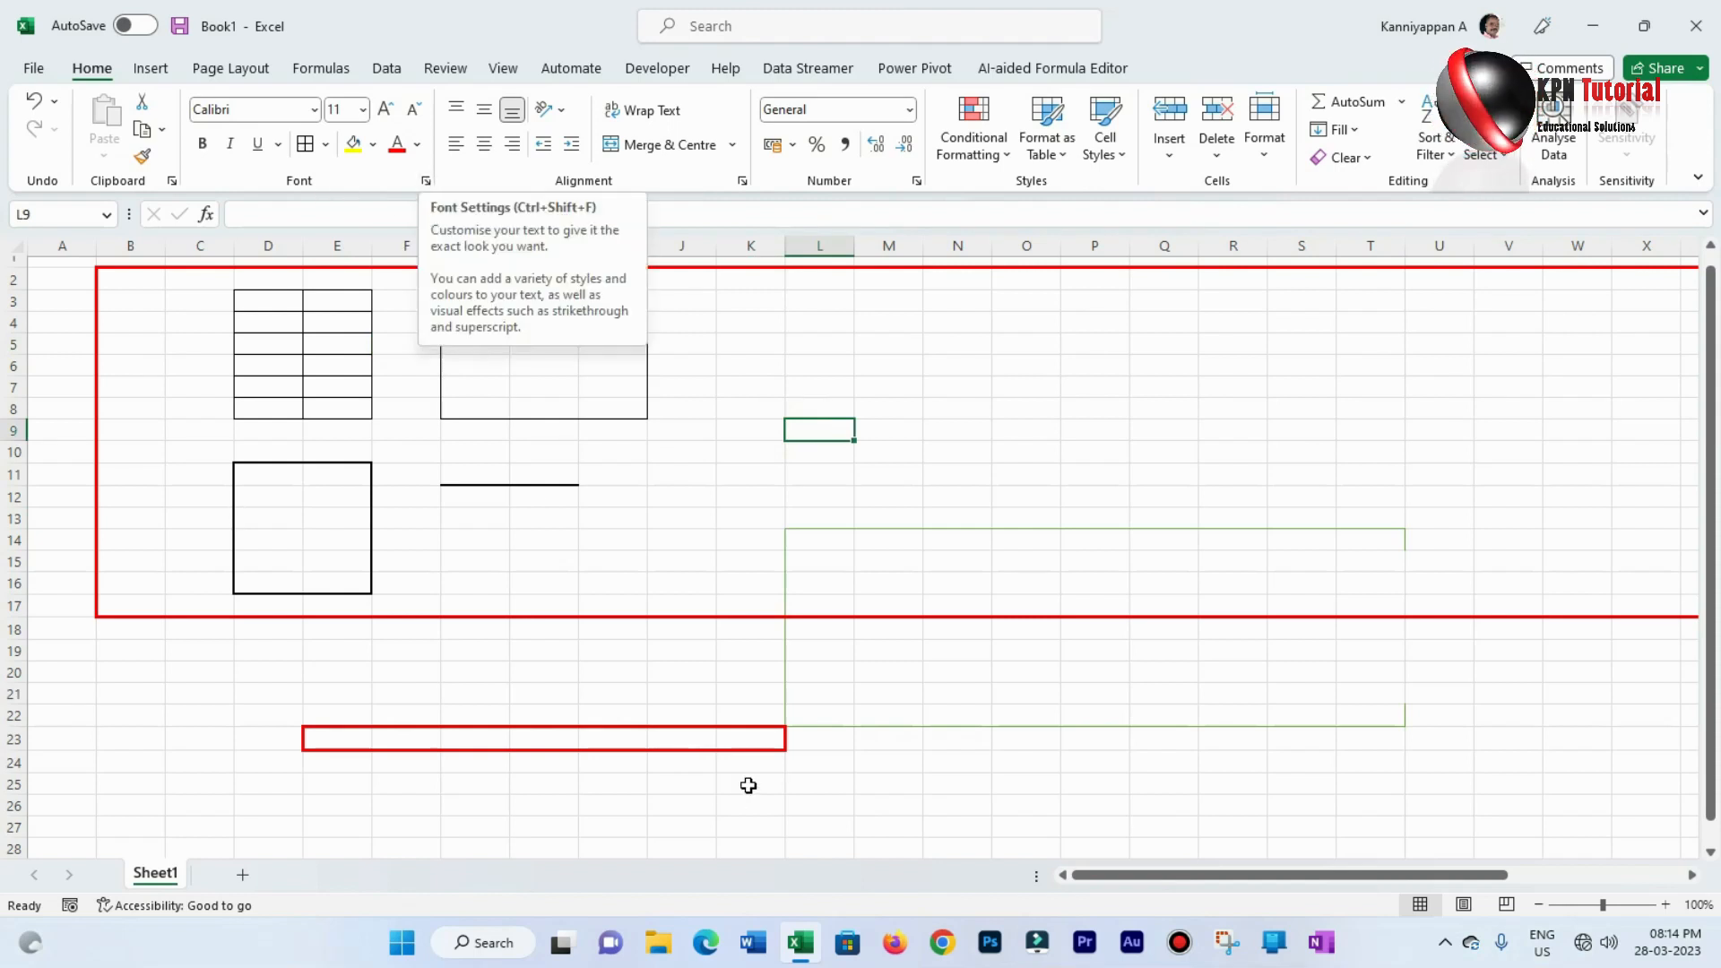
pyautogui.hotkey('ctrl', 'shift', 'f')
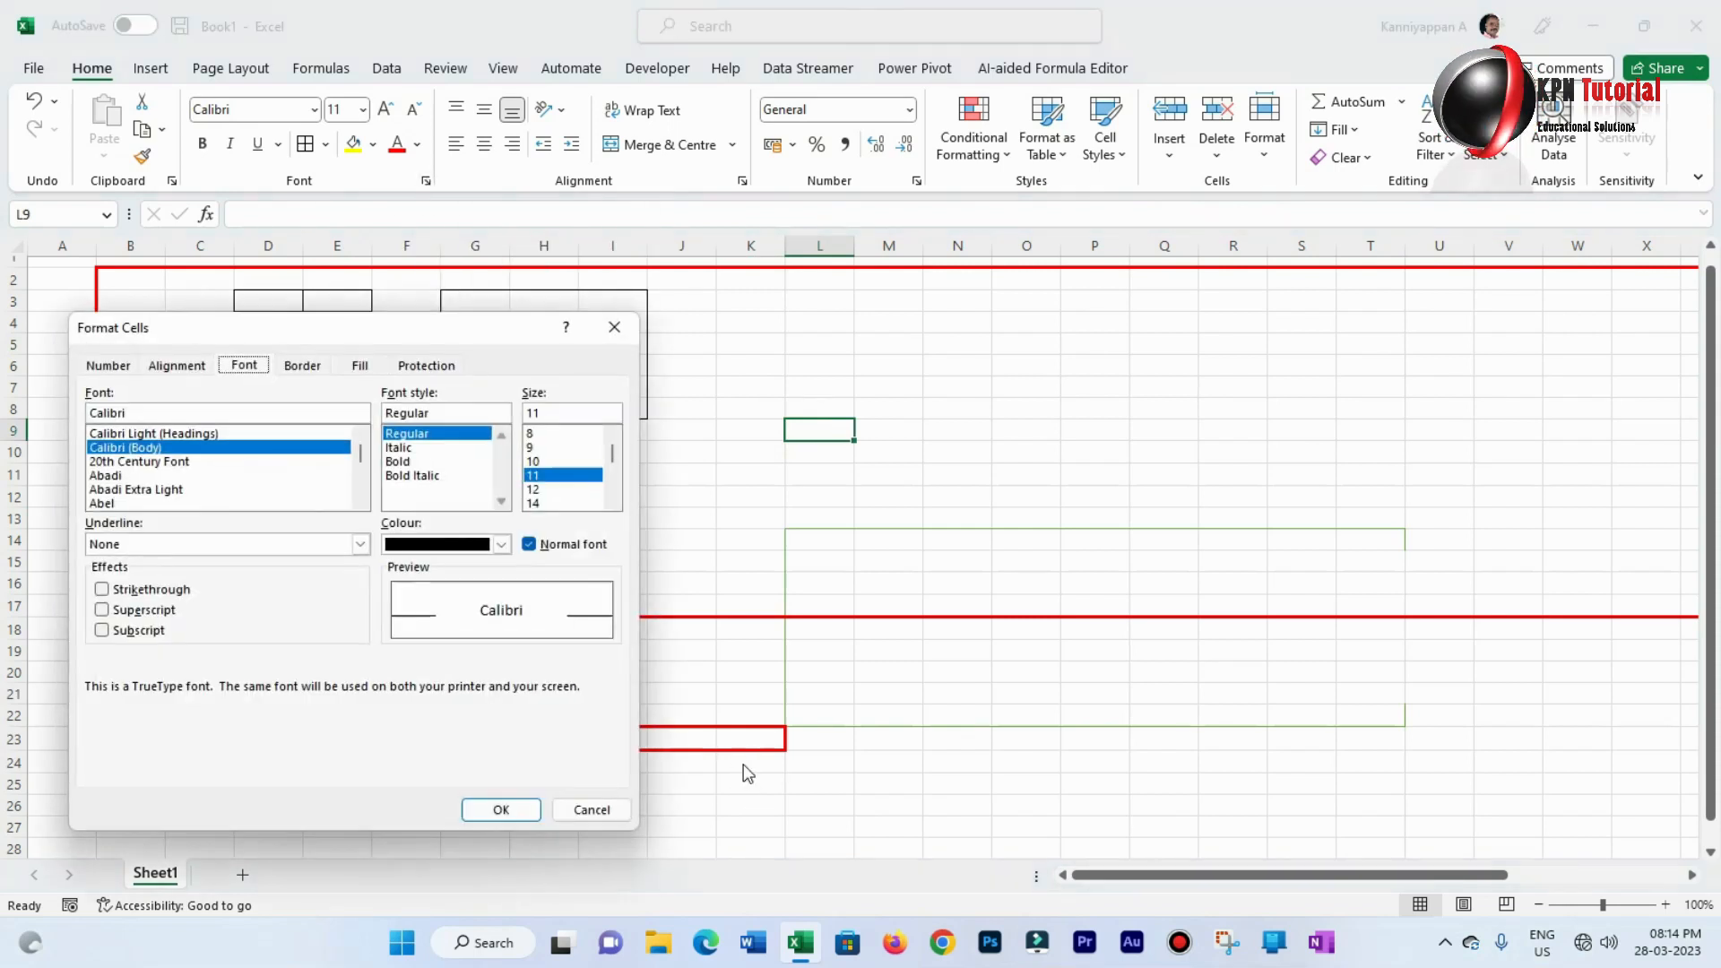
pyautogui.click(316, 370)
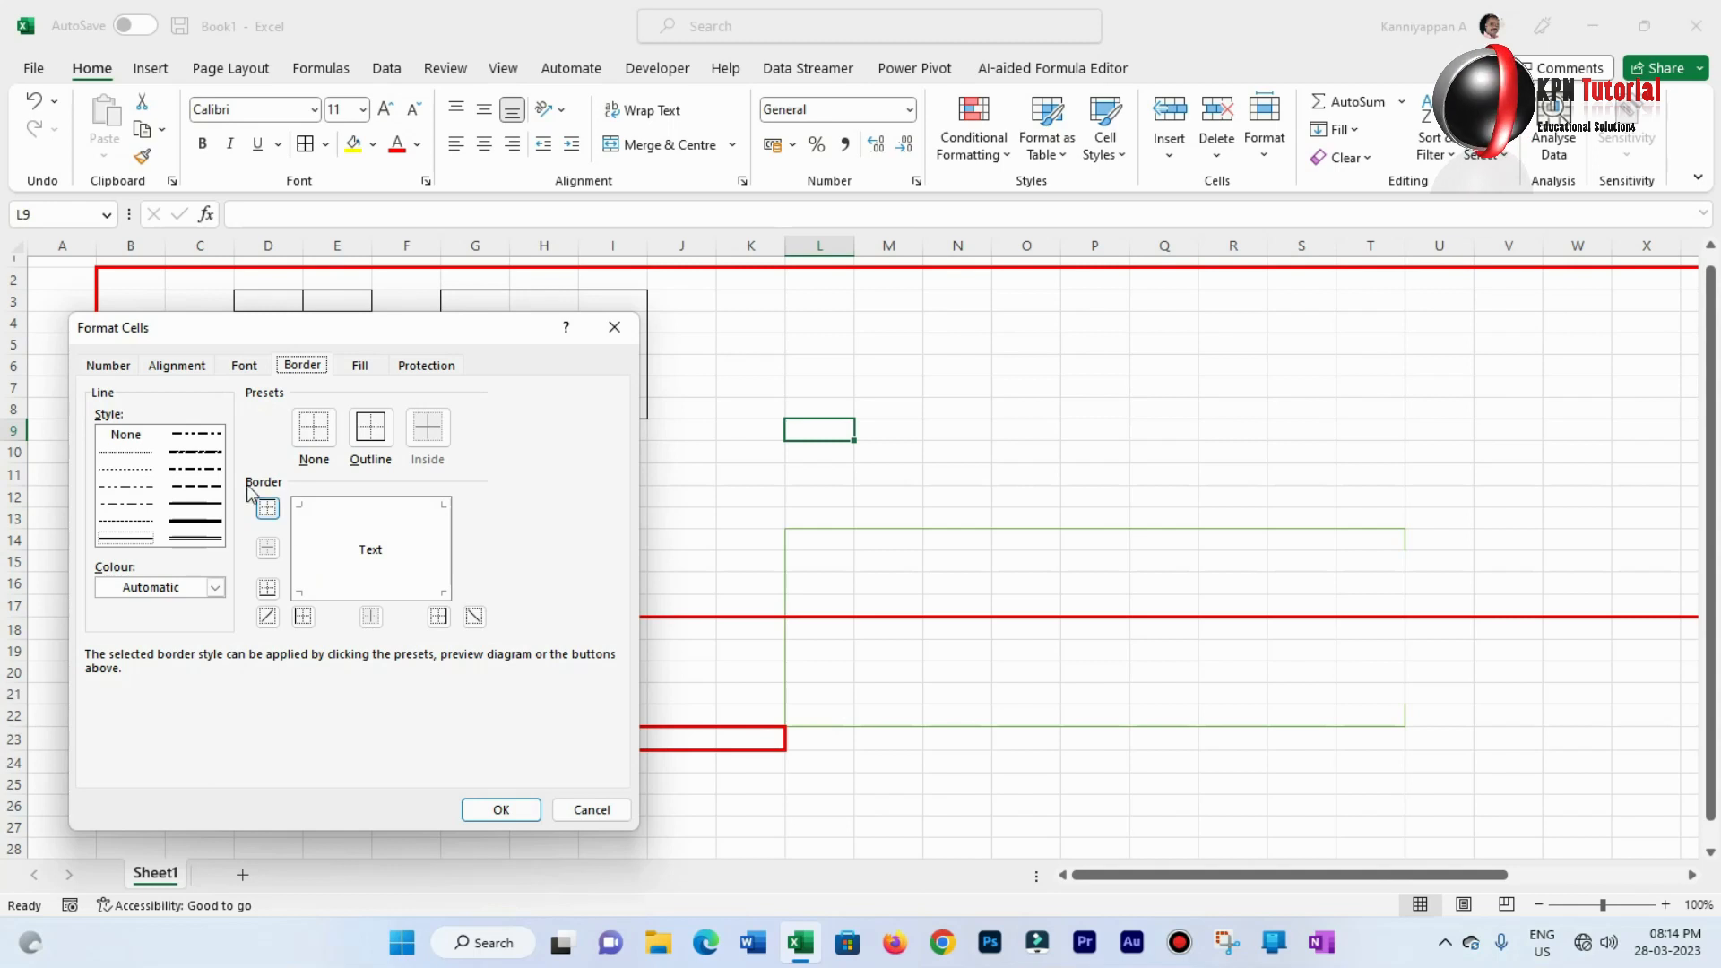
pyautogui.click(198, 434)
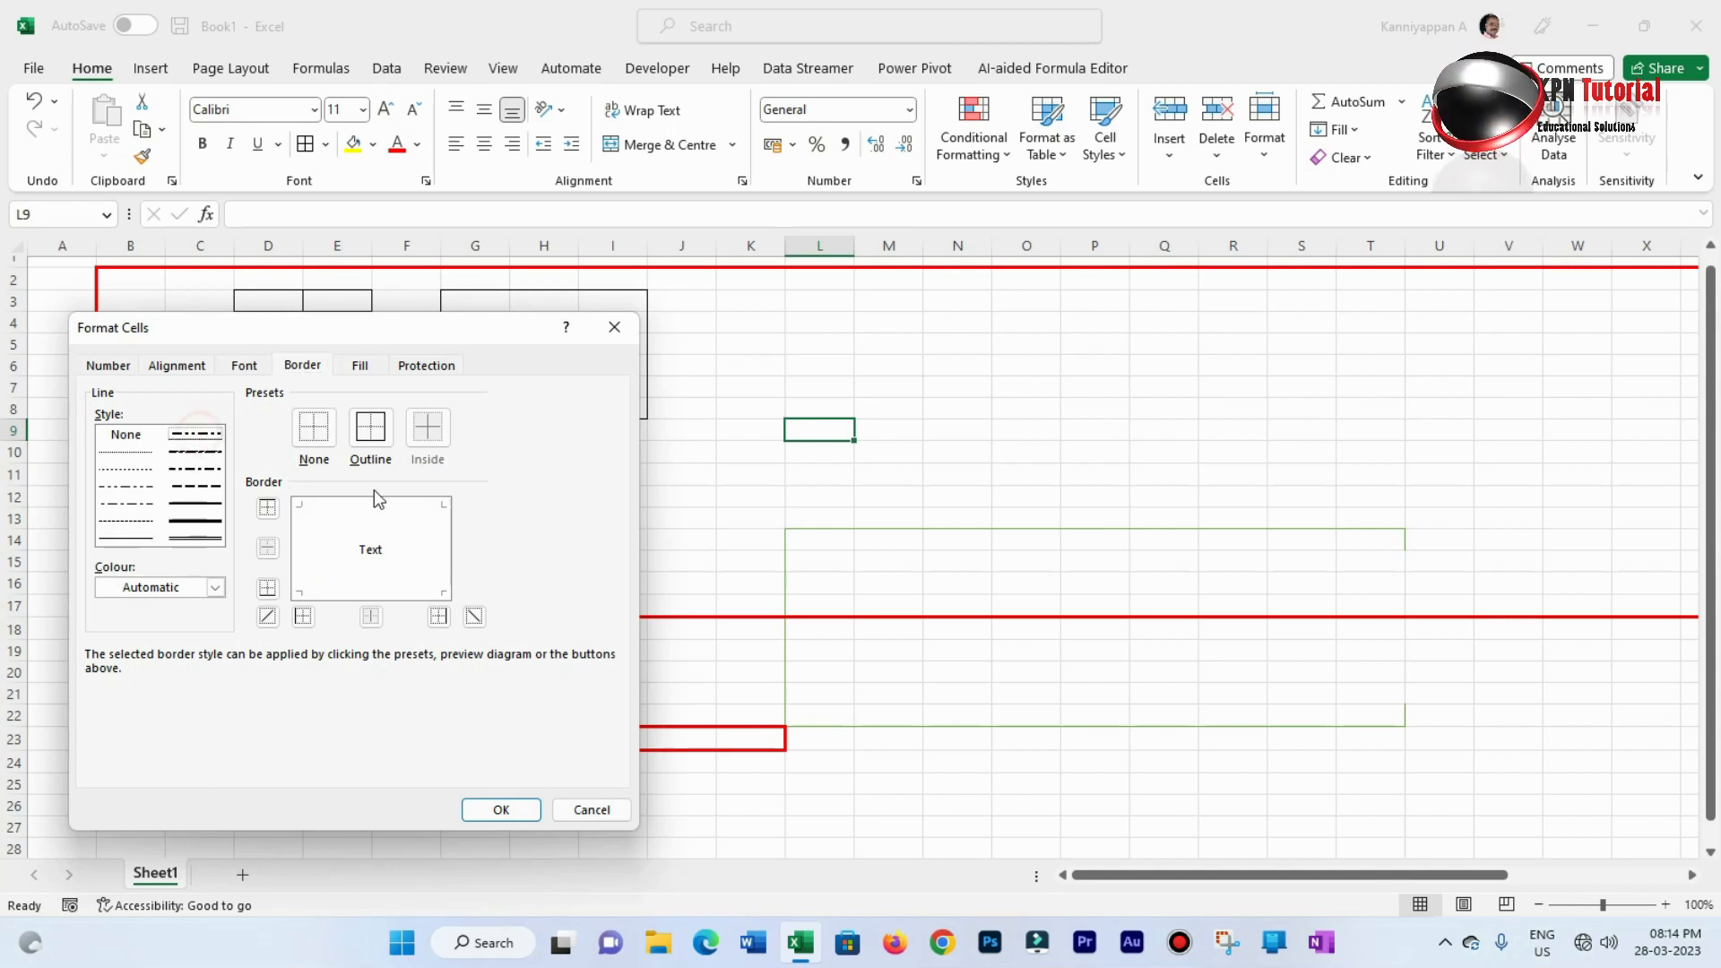
pyautogui.click(394, 505)
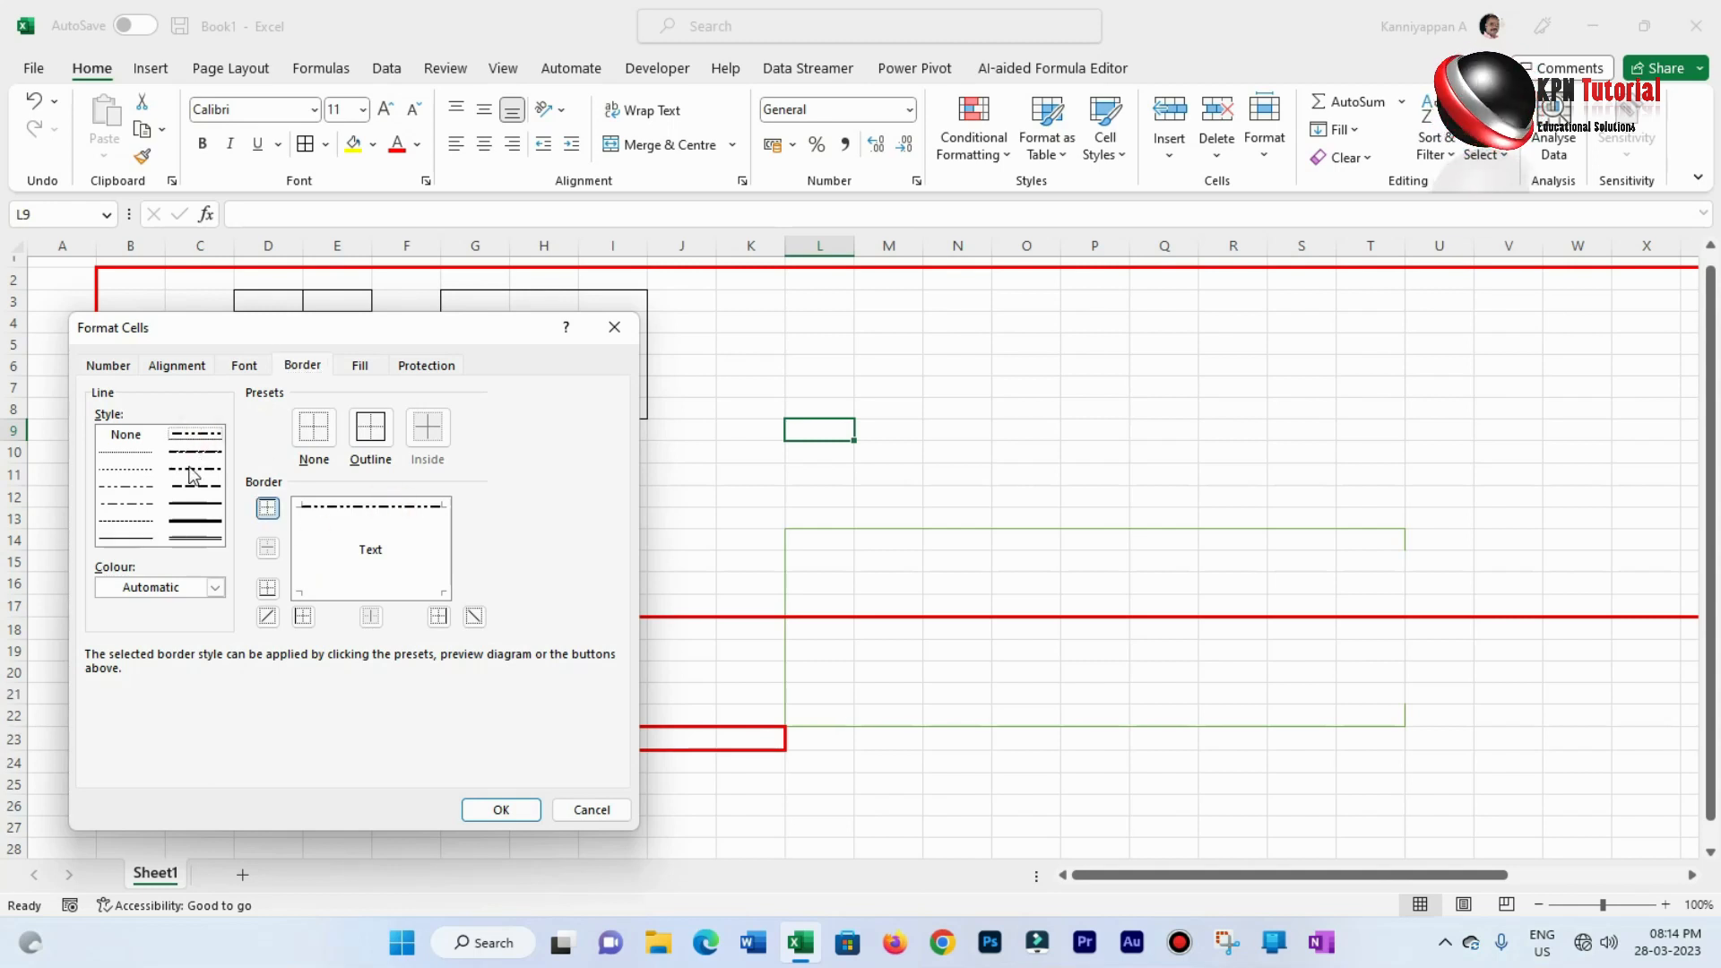
# Add left, bottom, right and both diagonal borders to cell L9 in the slanted dash-dot style, and apply them
pyautogui.click(196, 454)
pyautogui.click(376, 553)
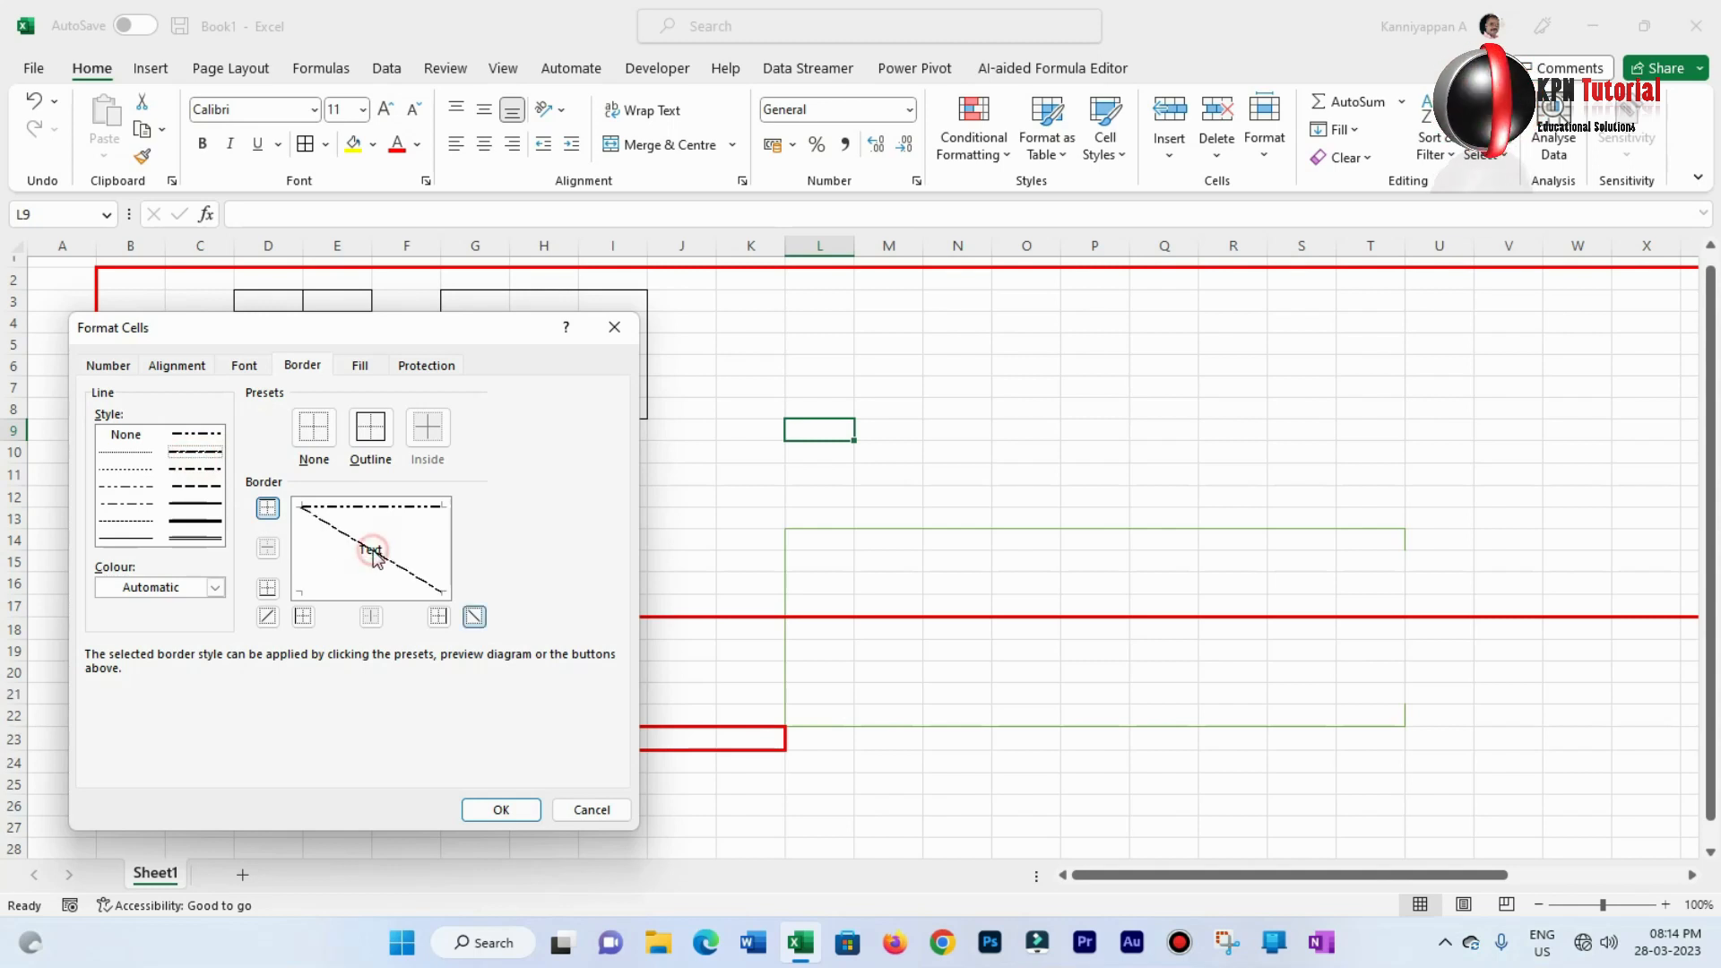
pyautogui.click(303, 616)
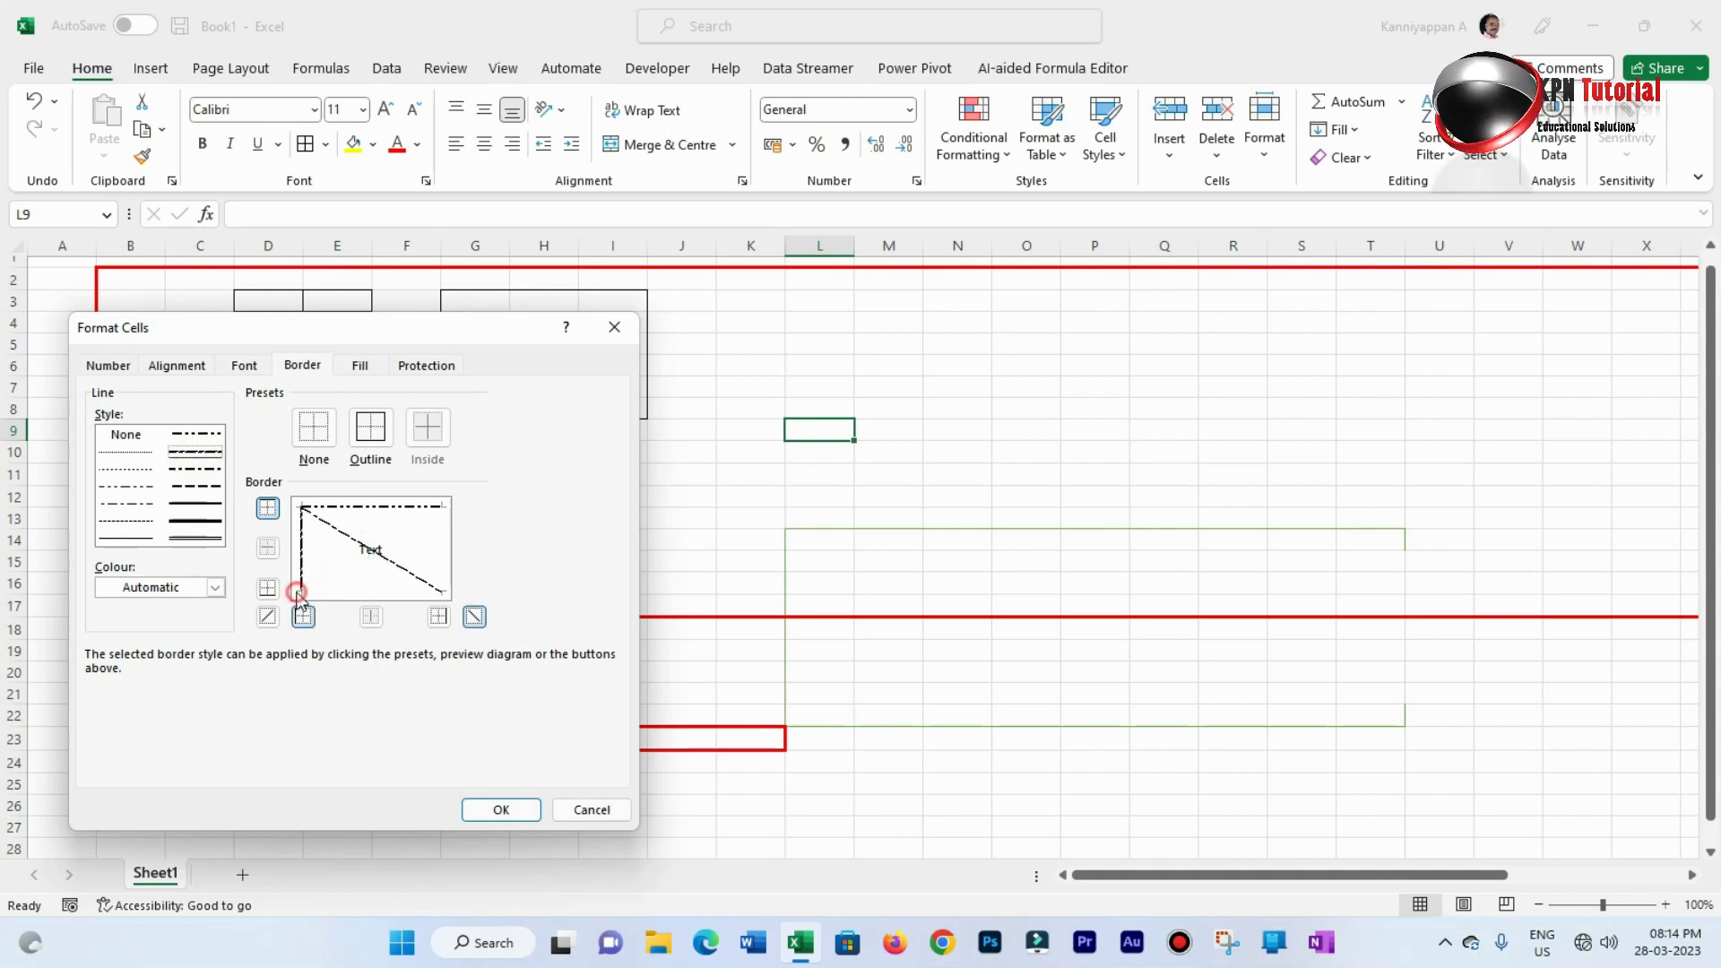
pyautogui.click(373, 551)
pyautogui.click(396, 551)
pyautogui.click(372, 548)
pyautogui.click(438, 594)
pyautogui.click(445, 567)
pyautogui.click(501, 809)
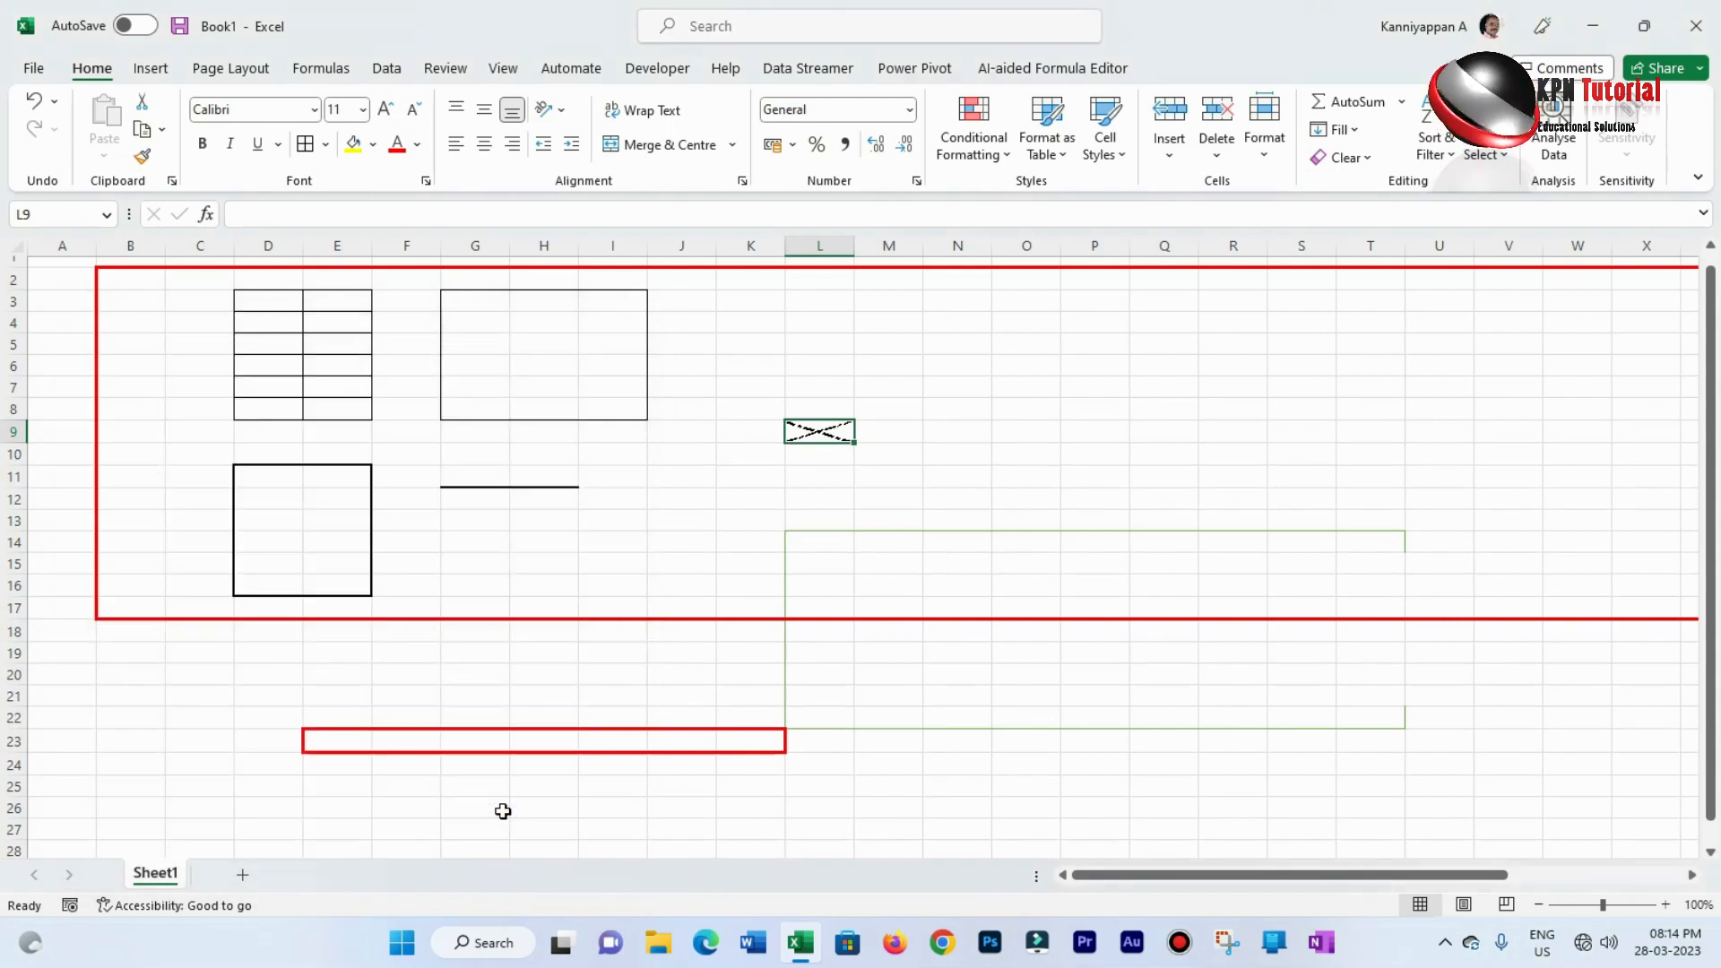
# Review the detailed border settings of cell L14 in the Format Cells dialog and close it without changes
pyautogui.click(819, 540)
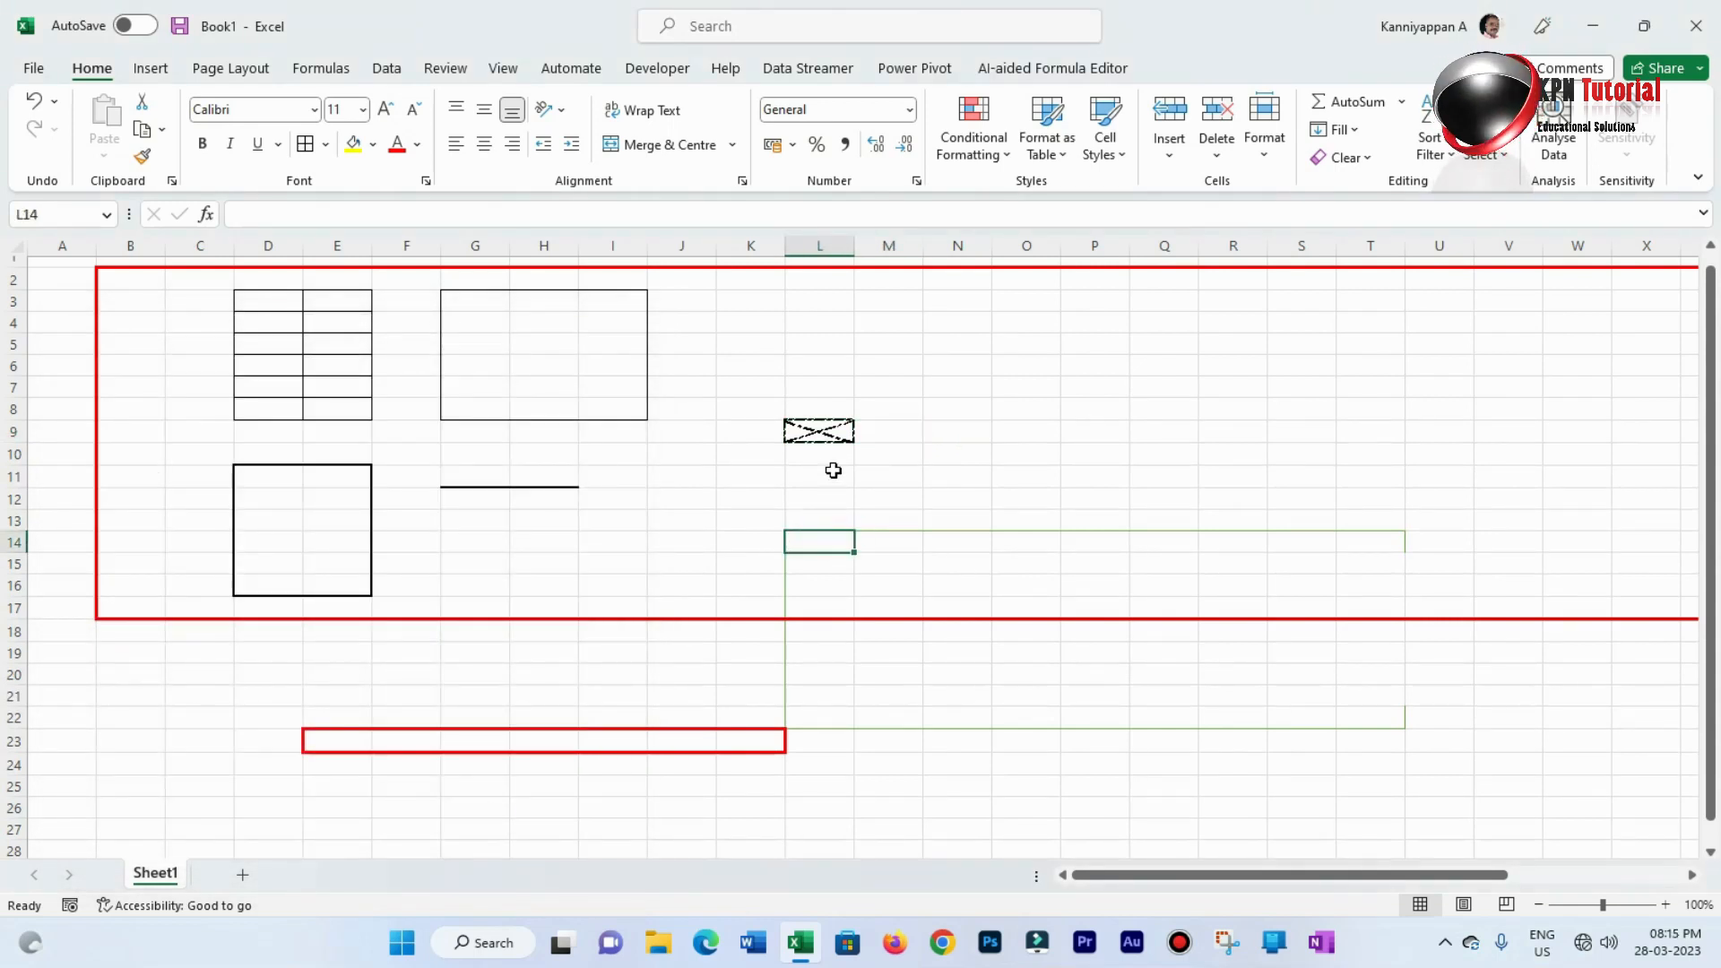
pyautogui.click(326, 144)
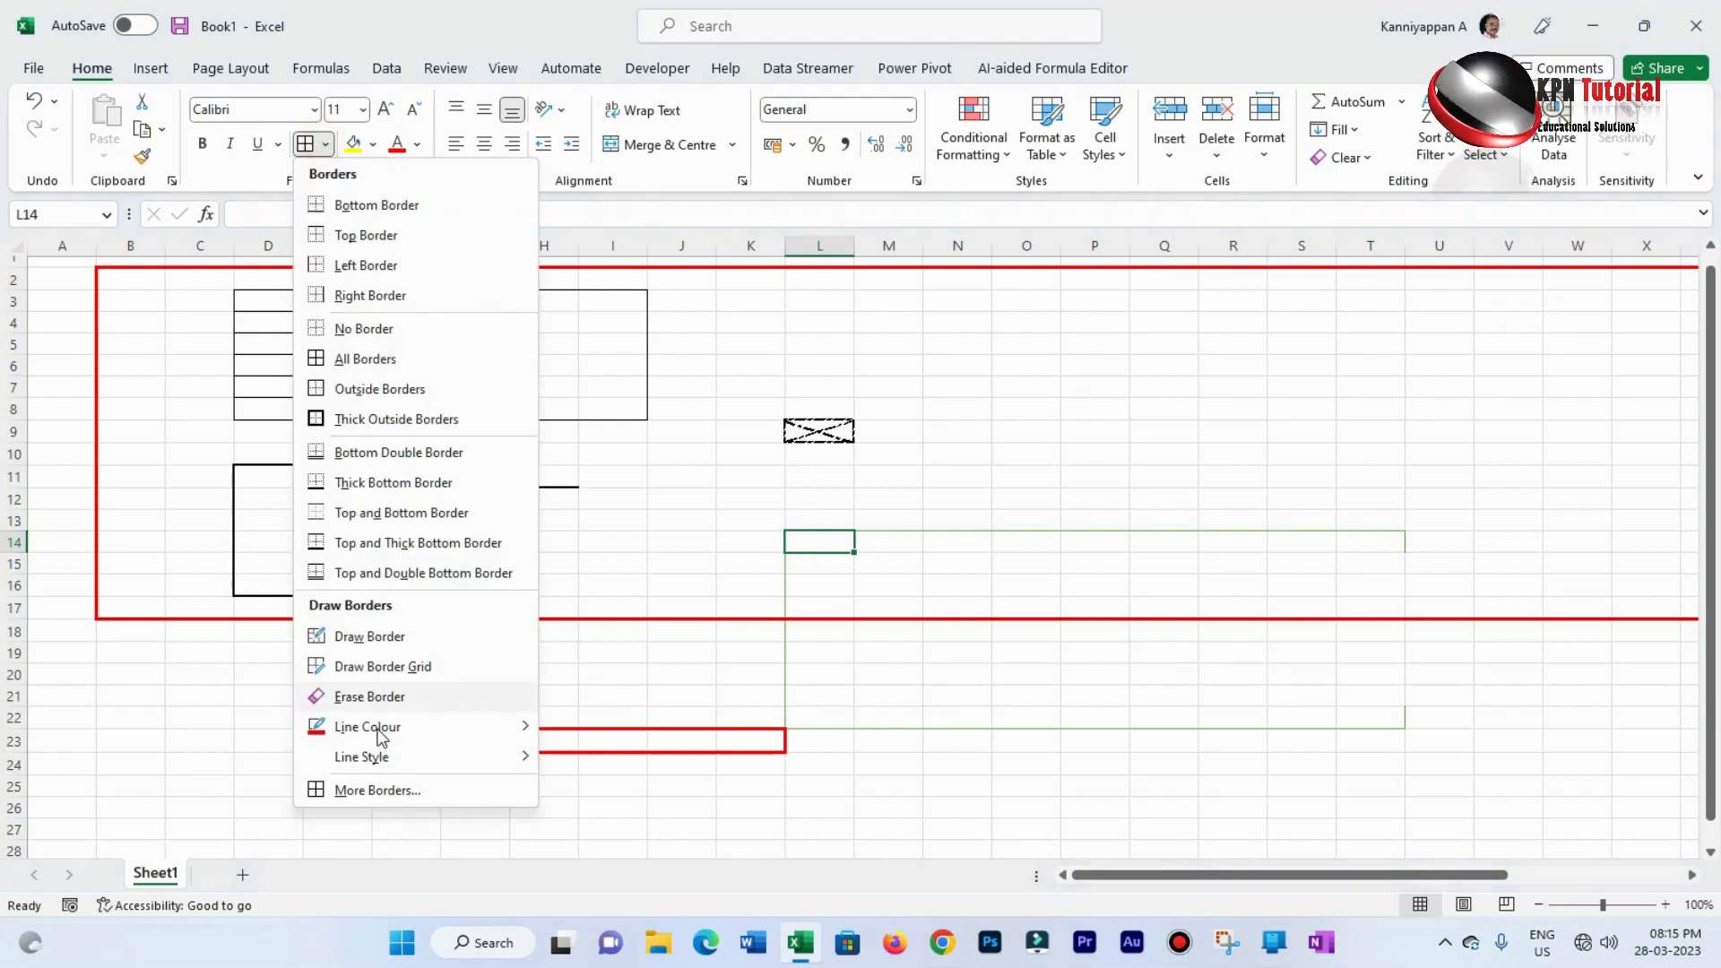
pyautogui.click(374, 791)
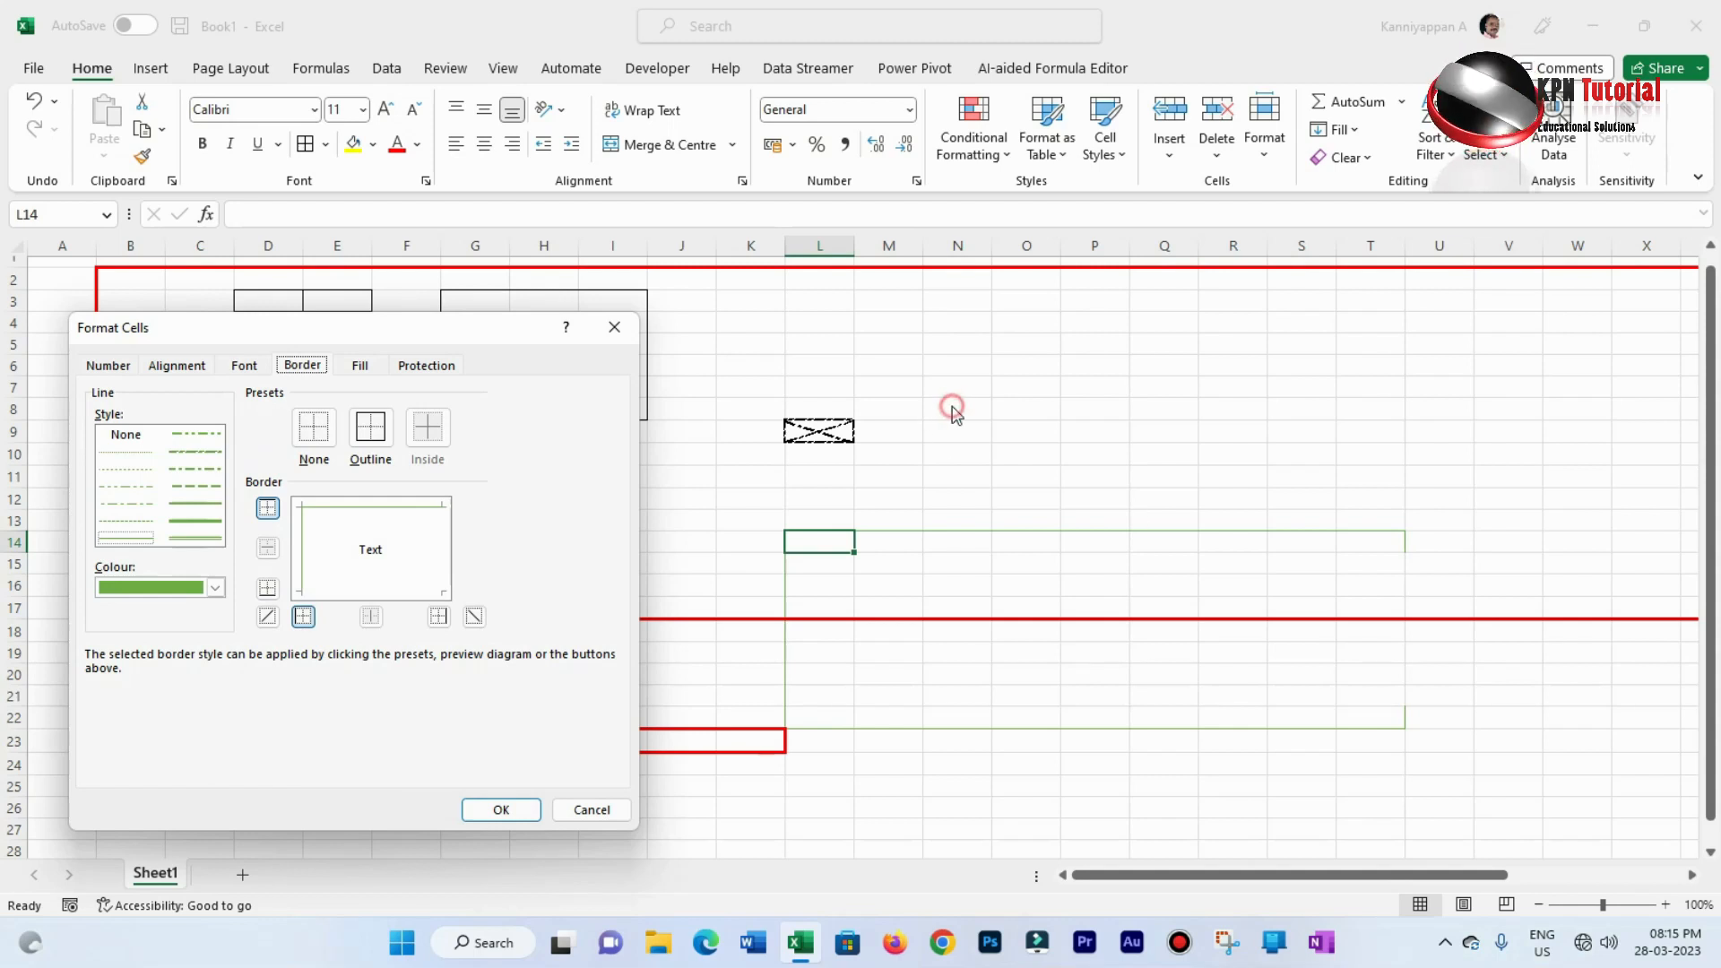
pyautogui.click(617, 333)
# Remove all borders from the entire worksheet with the No Border option
pyautogui.click(851, 346)
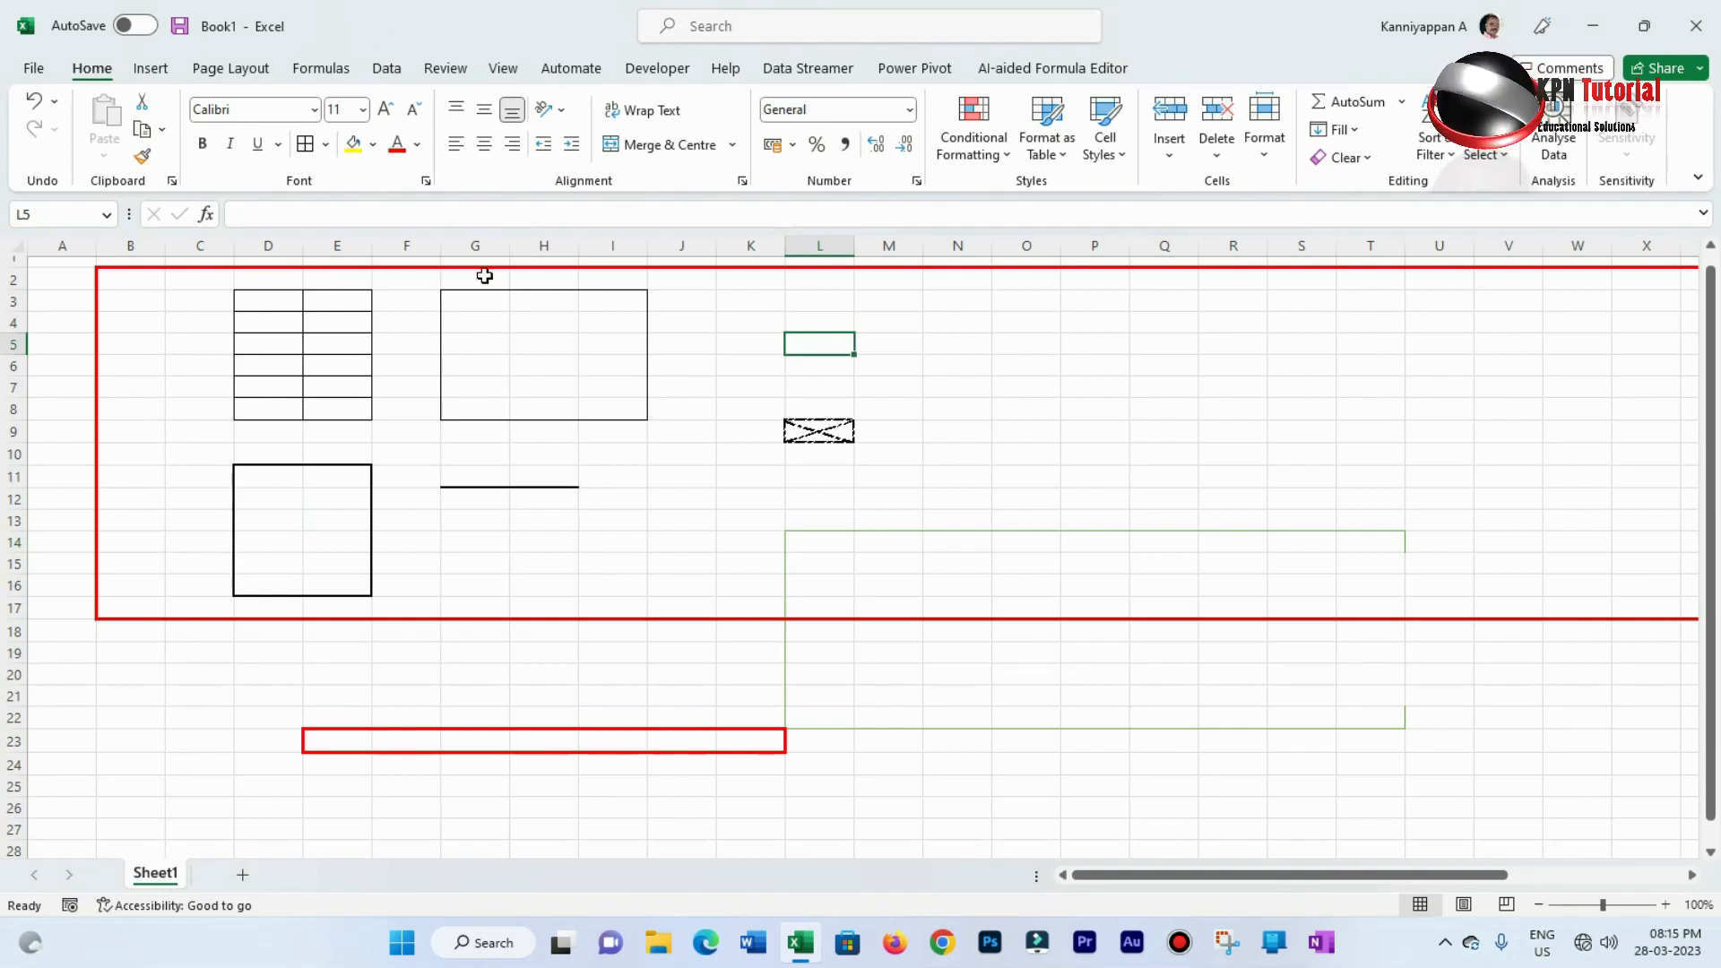
pyautogui.click(18, 245)
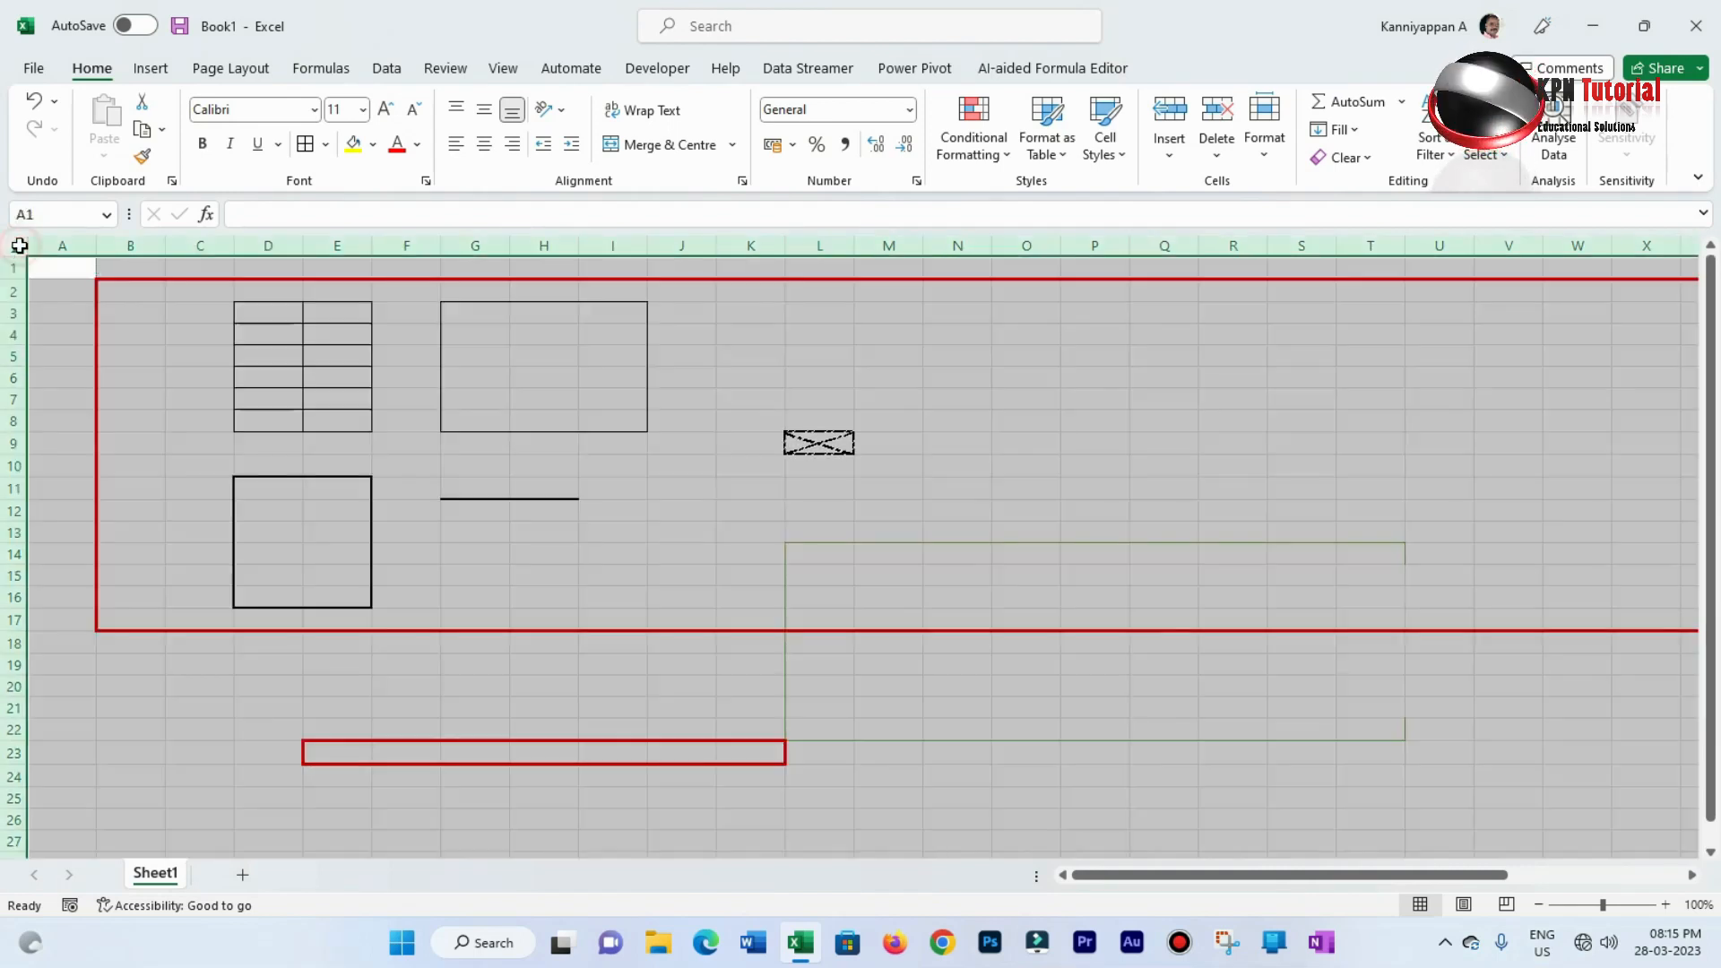
pyautogui.click(325, 145)
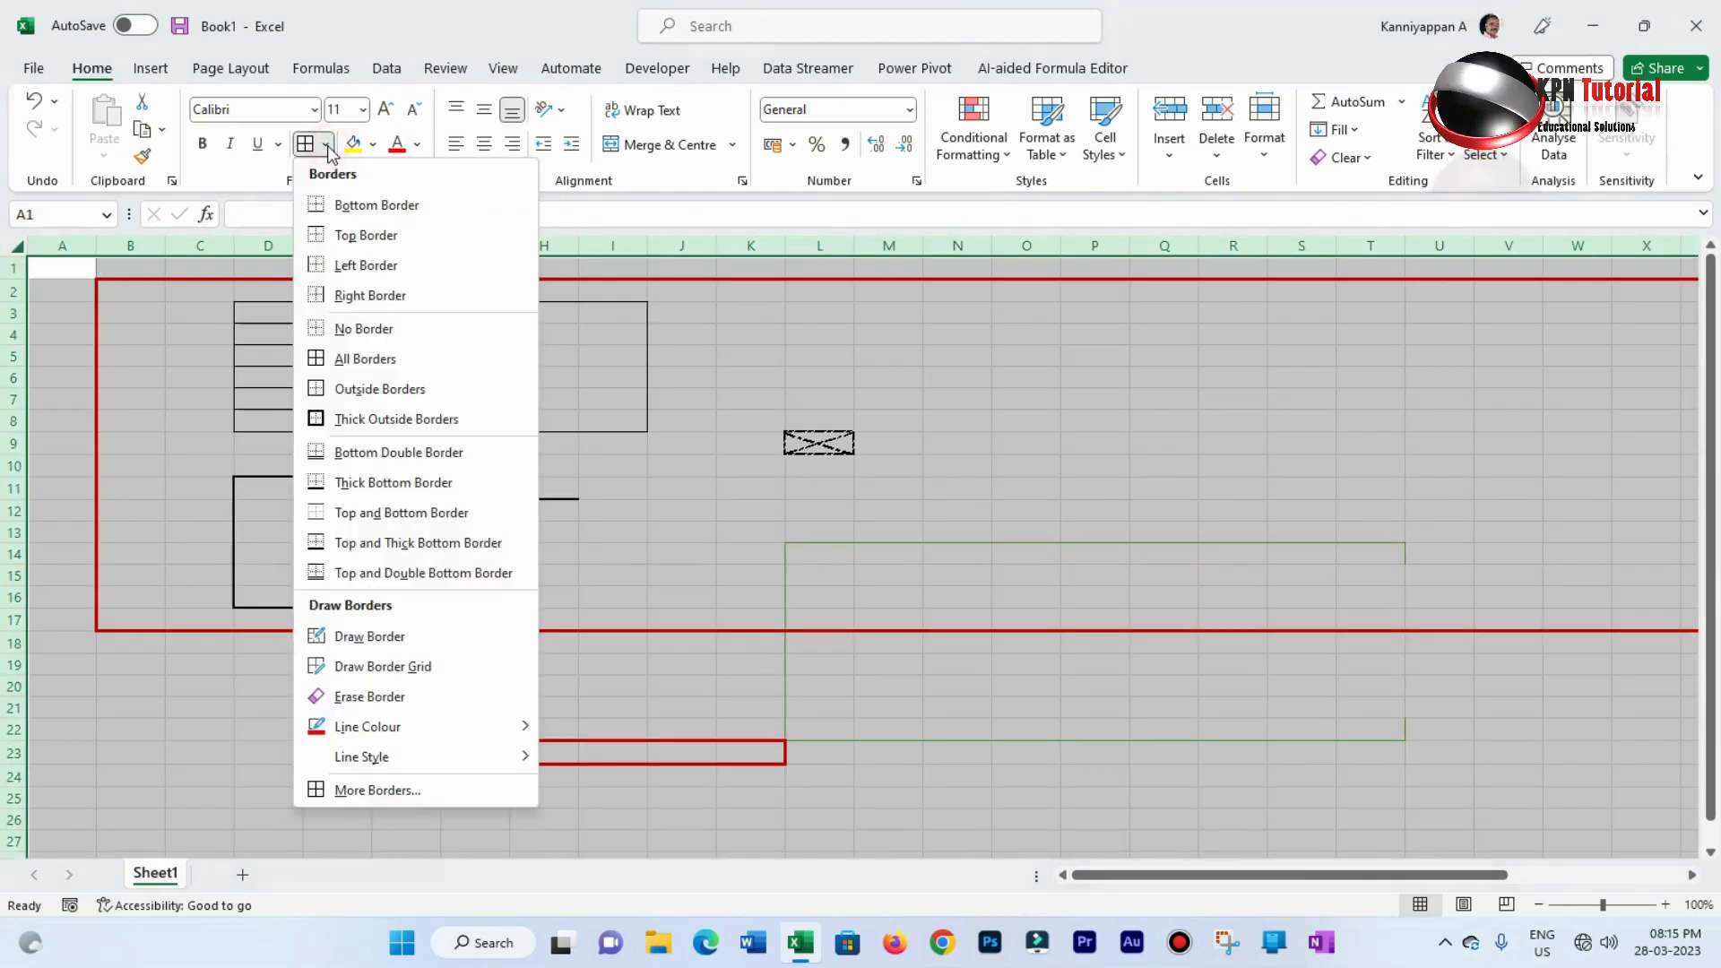
pyautogui.click(330, 330)
pyautogui.click(386, 482)
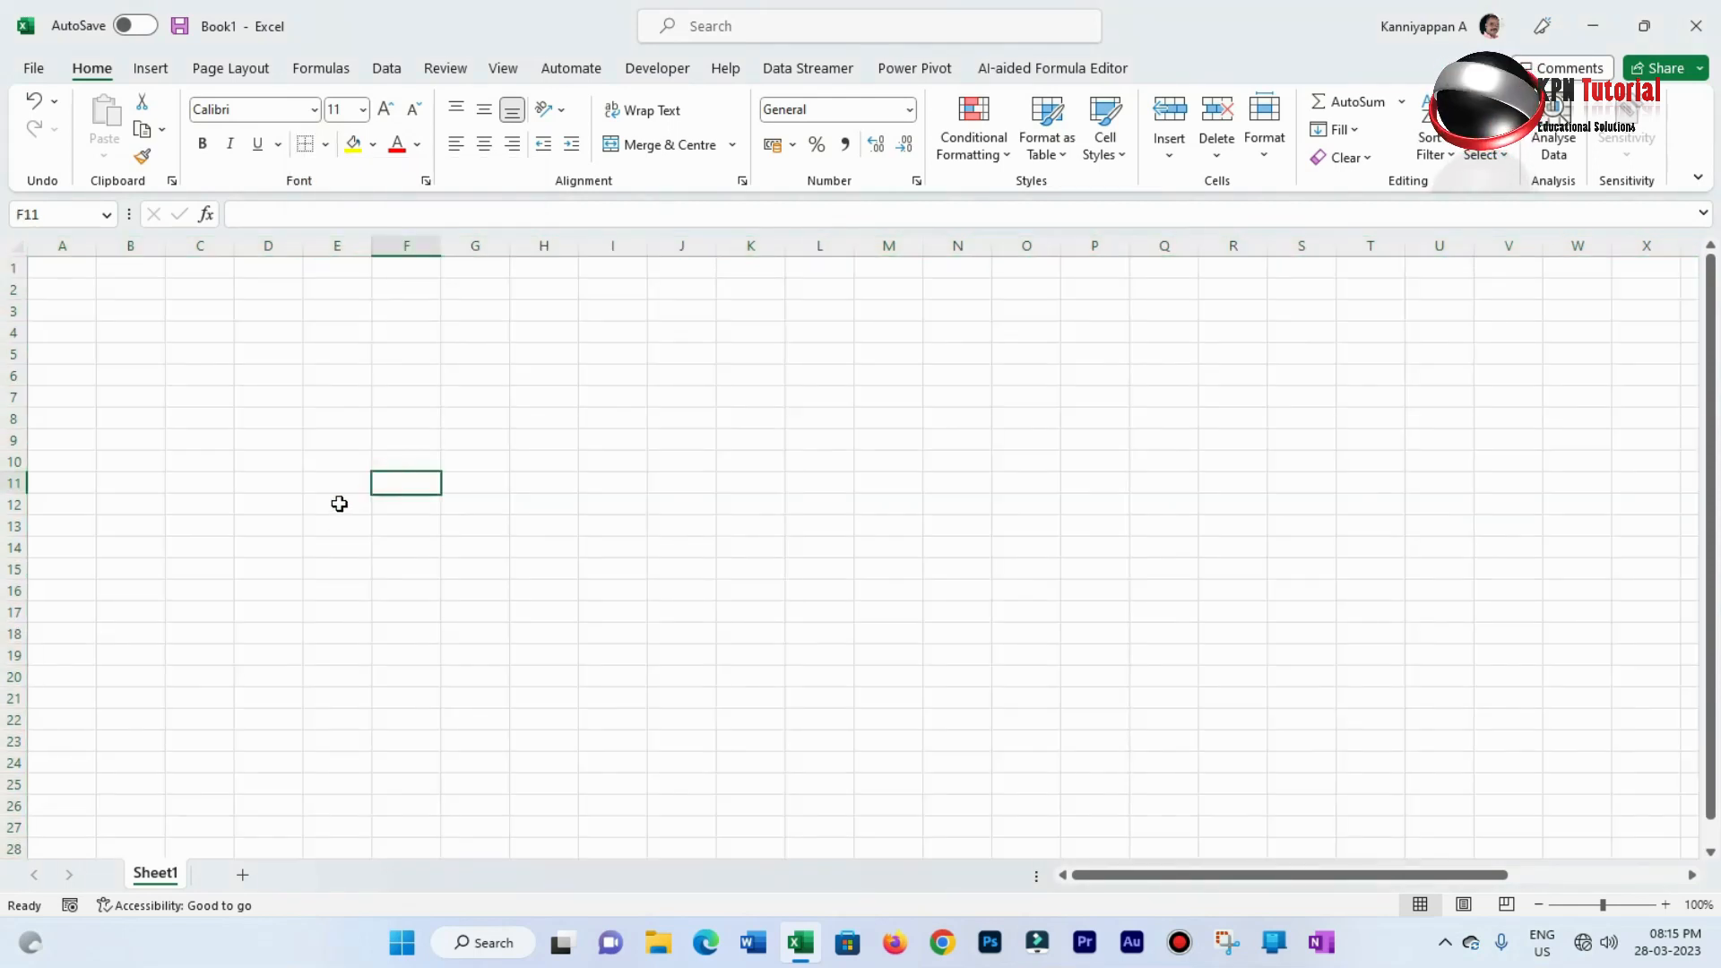